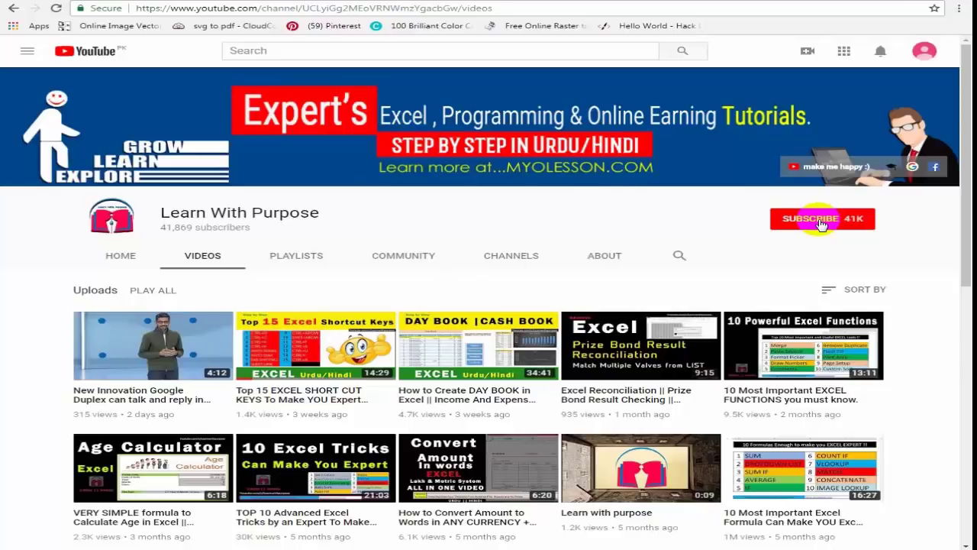
Step: Subscribe to the Learn With Purpose YouTube channel
click(819, 220)
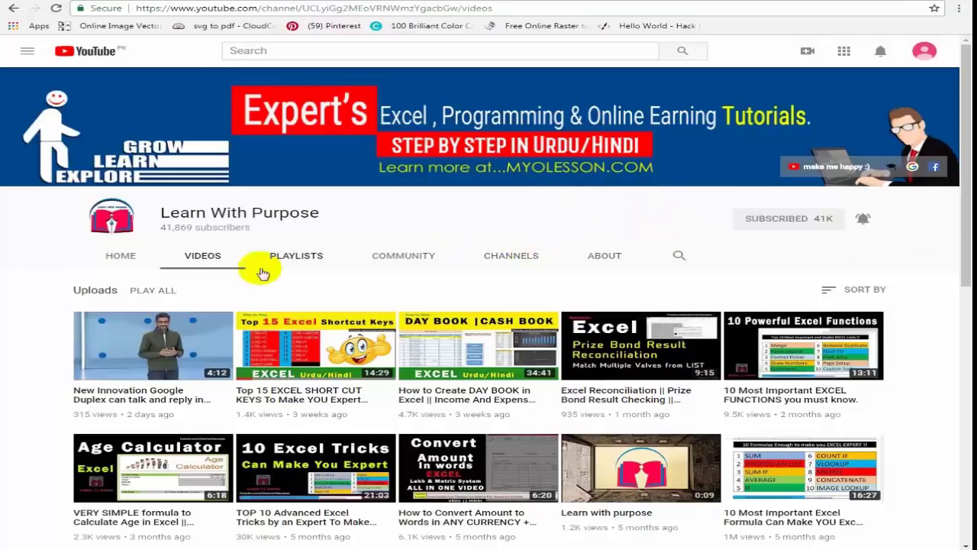
scroll(535, 244, down, 1)
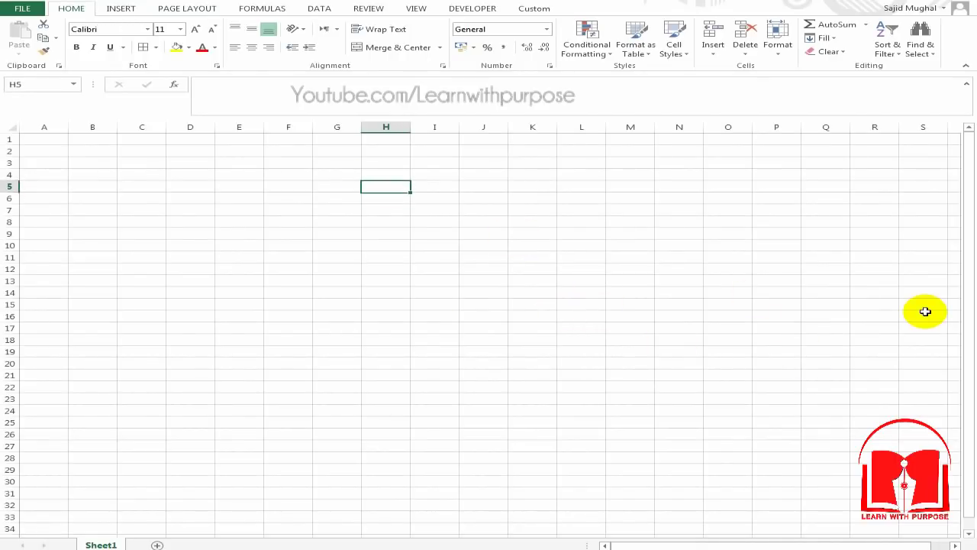
Step: In the blank Excel worksheet, enter Hlookup in cell L5 and Vlookup in cell L6
key(Right)
key(Right)
key(Right)
key(Right)
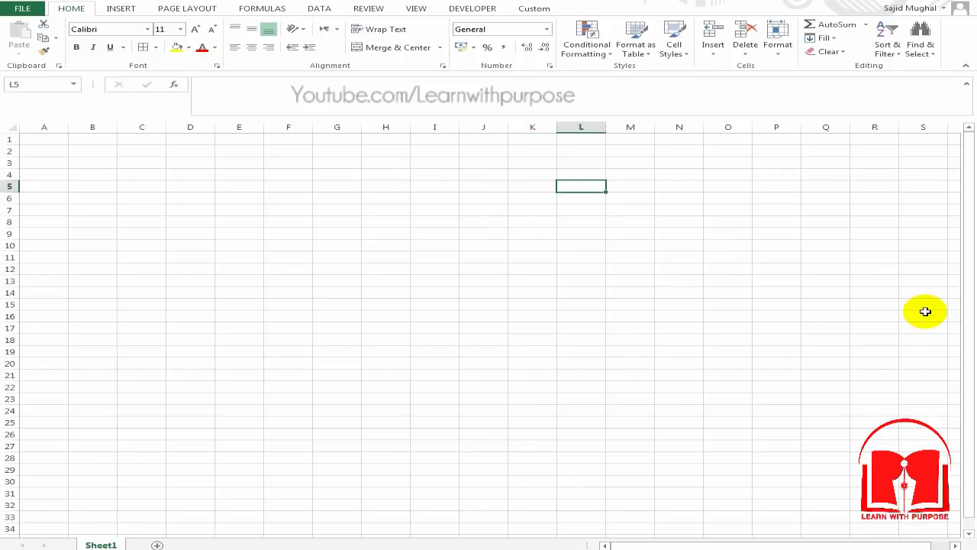
text(Hloop)
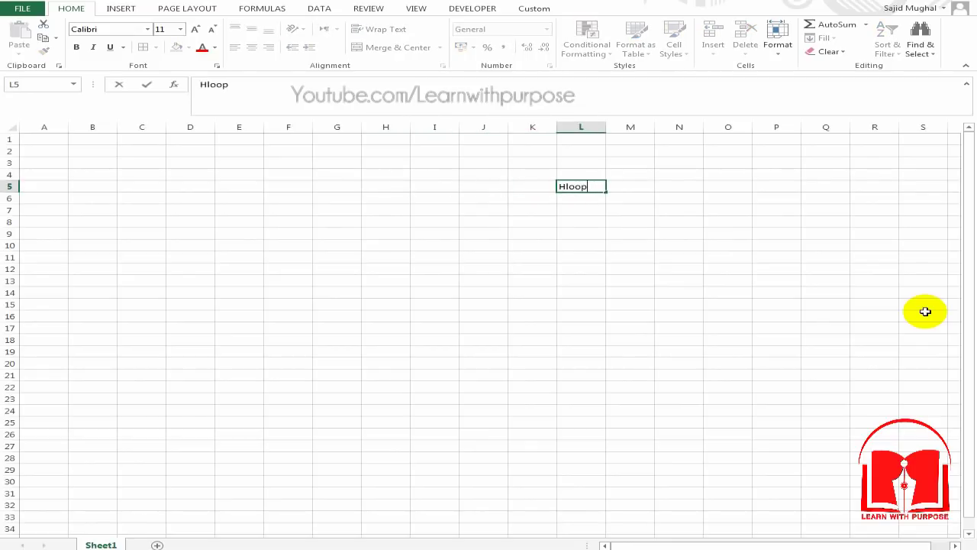
key(BackSpace)
text(kup)
key(Return)
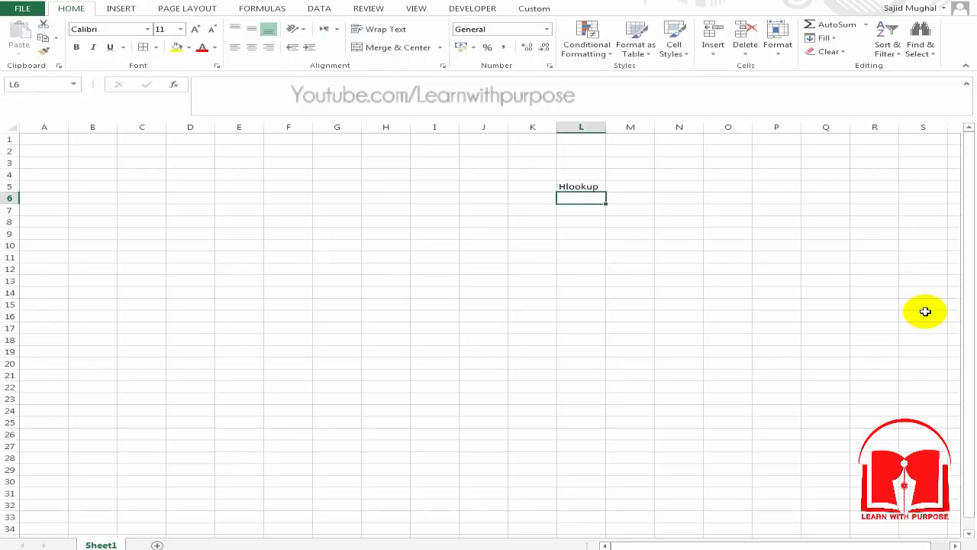
text(VLookup)
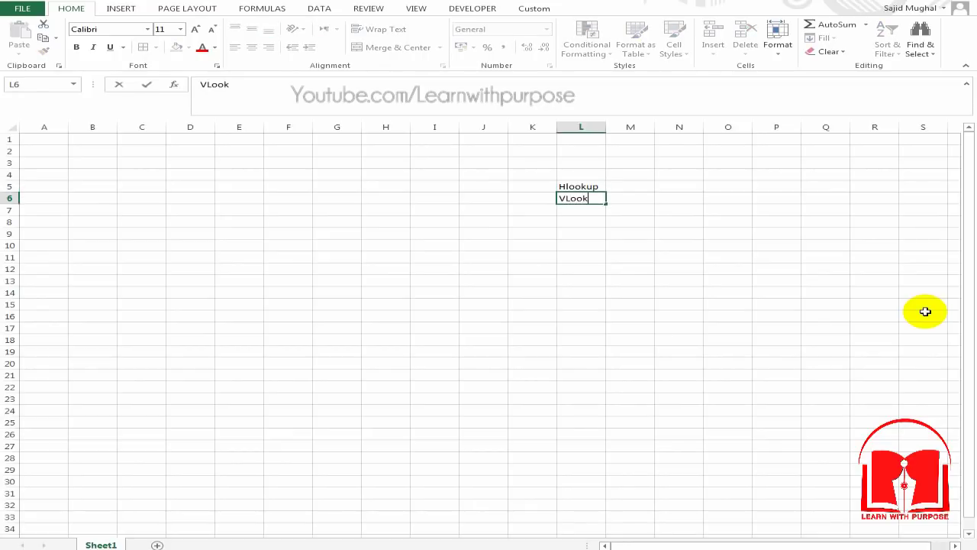
key(ctrl+Return)
Step: Correct the capitalization of the text in cell L5 to HLookup
key(Up)
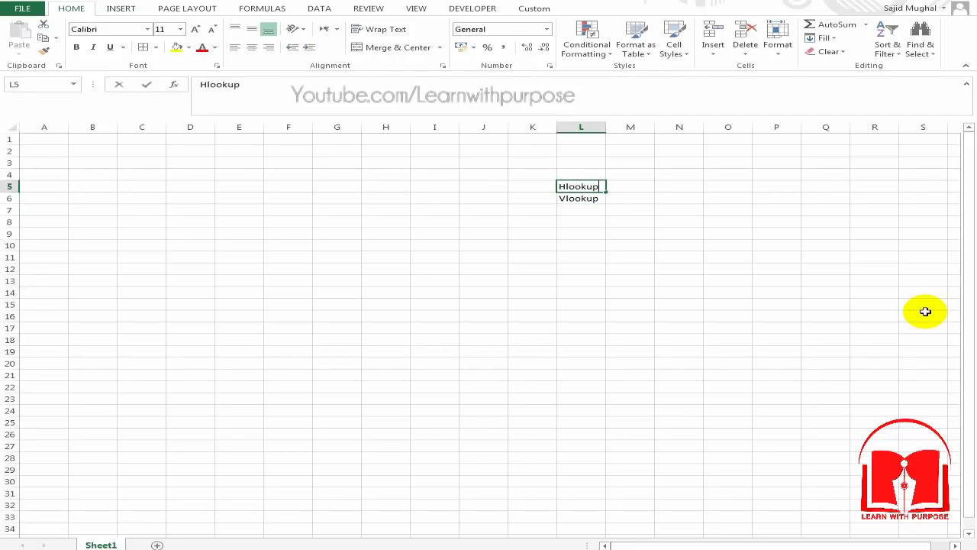
key(F2)
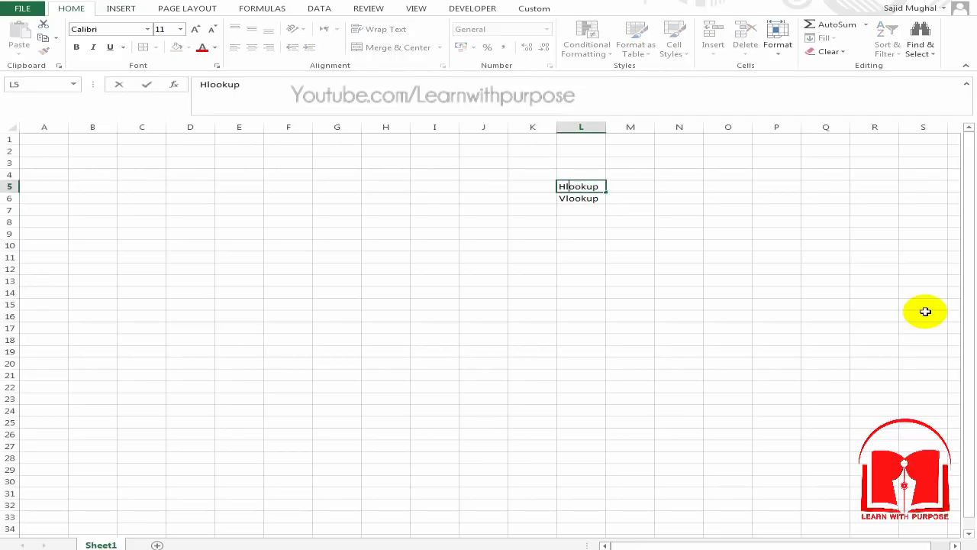
key(BackSpace)
text(L)
key(ctrl+Return)
key(Right)
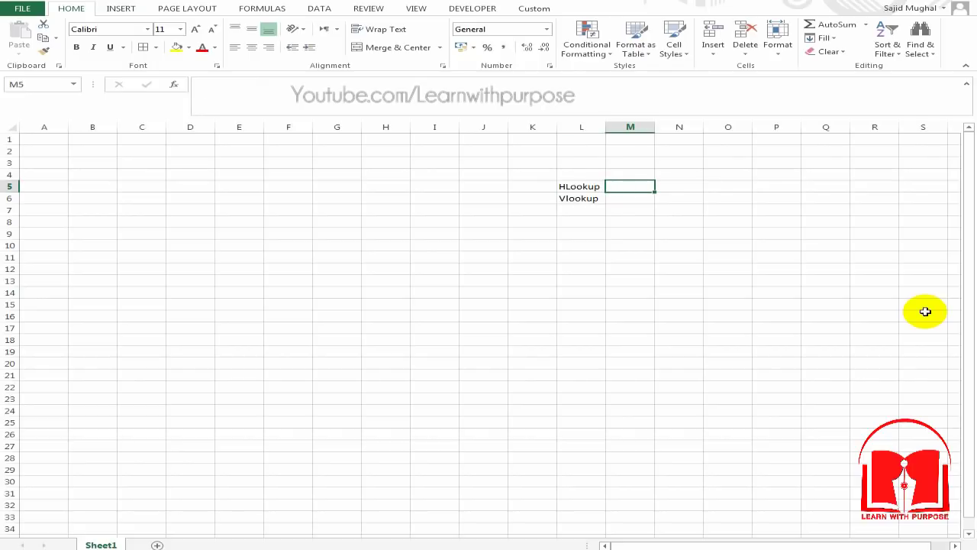
key(Left)
key(Left)
key(Right)
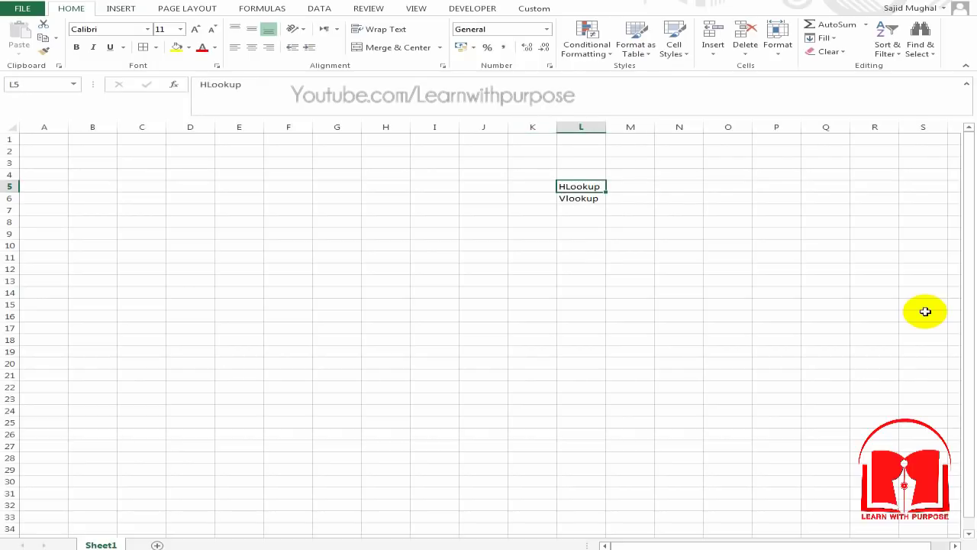
key(Down)
key(Up)
key(Up)
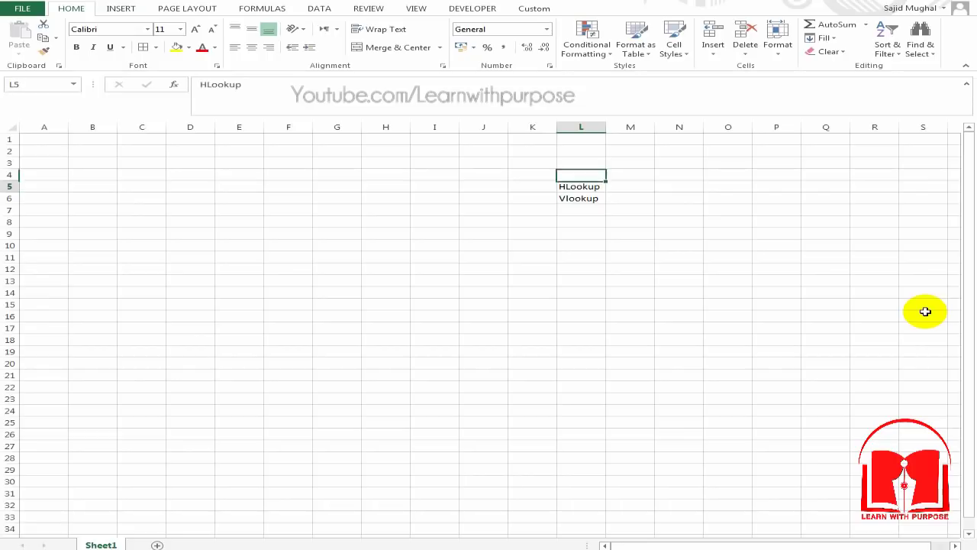
key(Down)
key(Right)
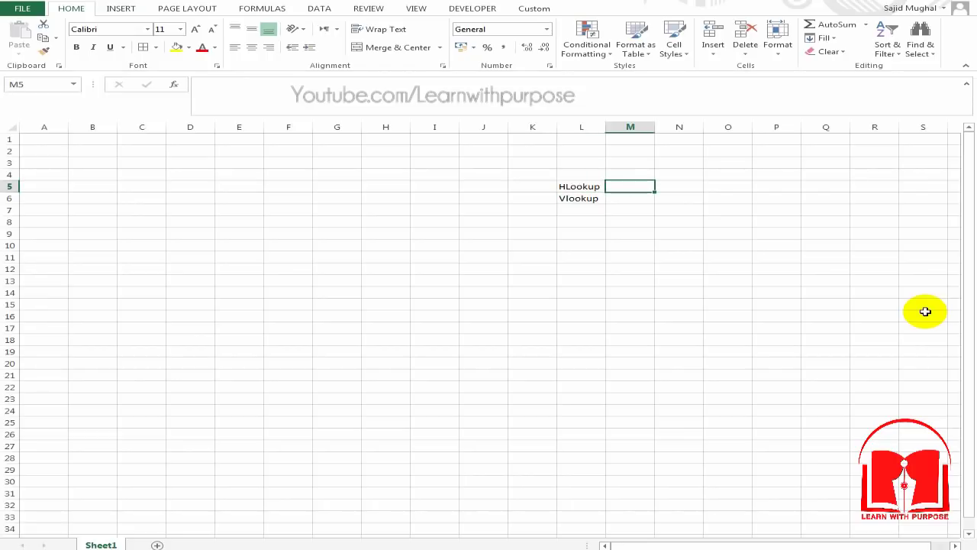
key(Down)
key(Down)
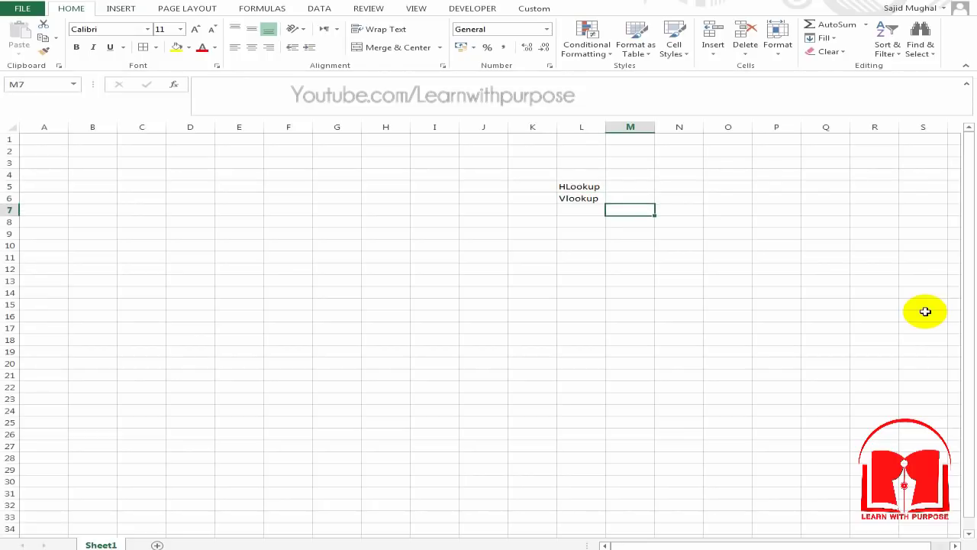
key(Left)
key(Left)
key(Down)
key(Up)
key(Up)
key(Up)
Step: Add (Row) in cell M5 beside HLookup and (Column) in cell M6 beside Vlookup
key(Right)
key(Right)
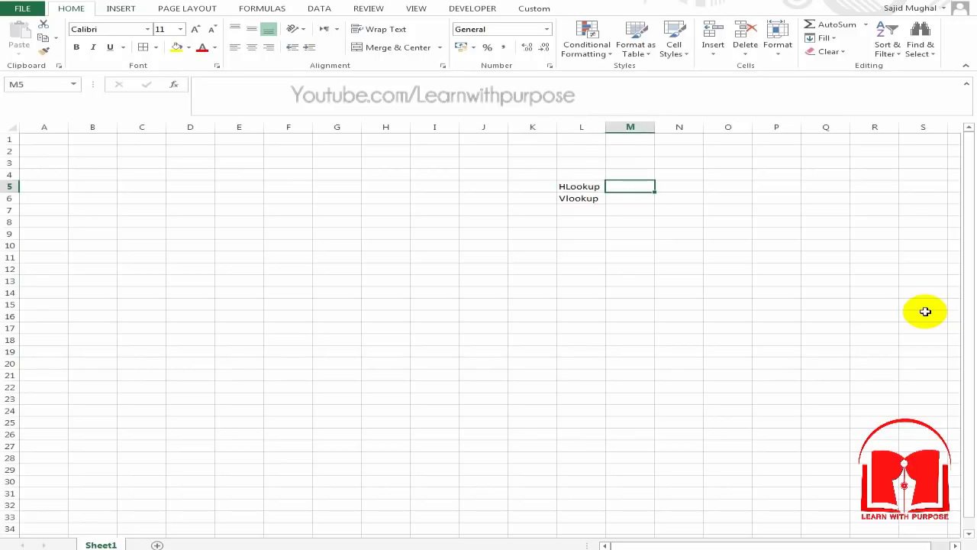
text(()
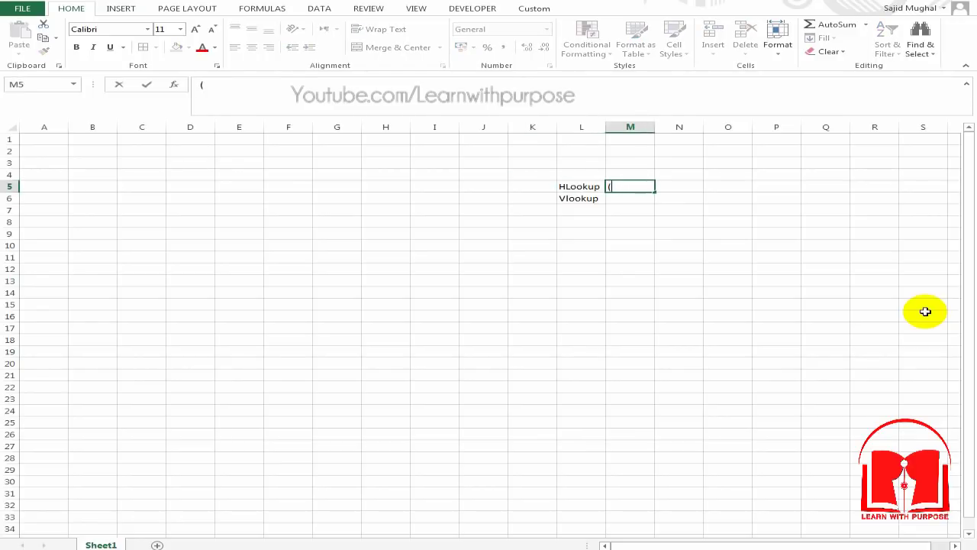
text(Row)
key(Return)
key(Left)
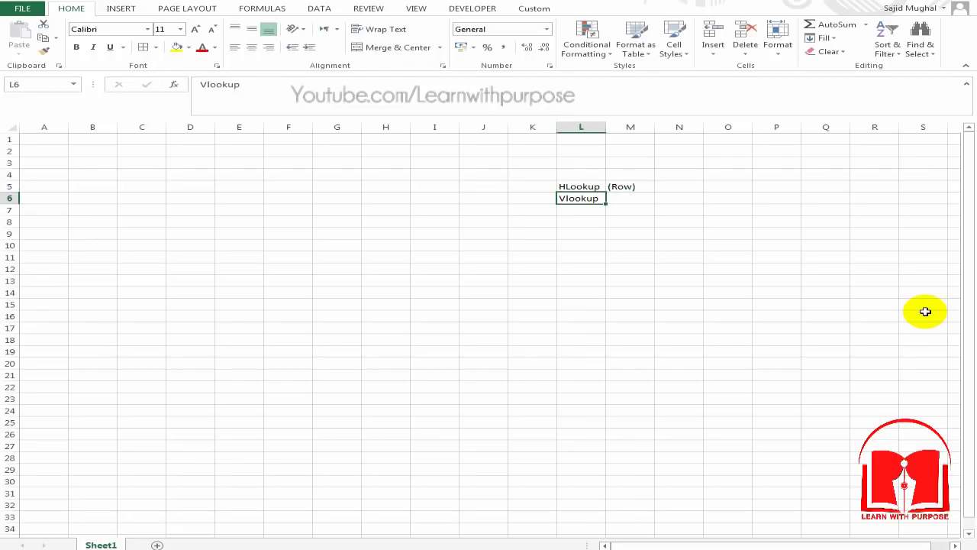
key(Right)
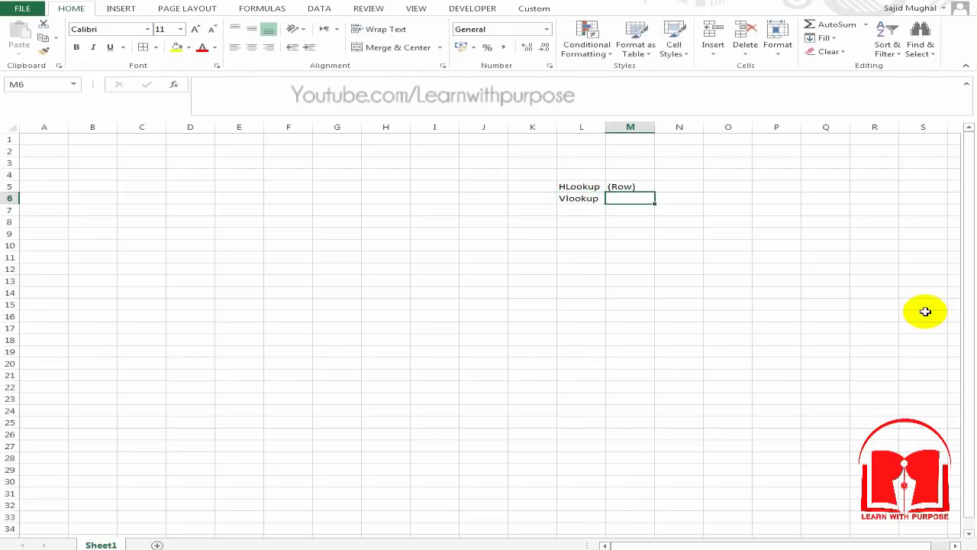
text((C)
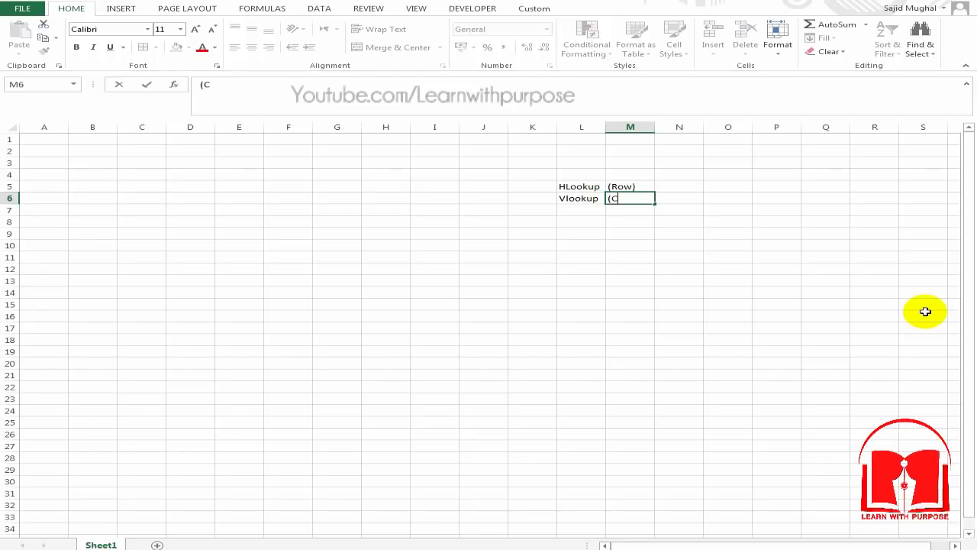
text(olumn))
key(Return)
key(Up)
key(Left)
key(Left)
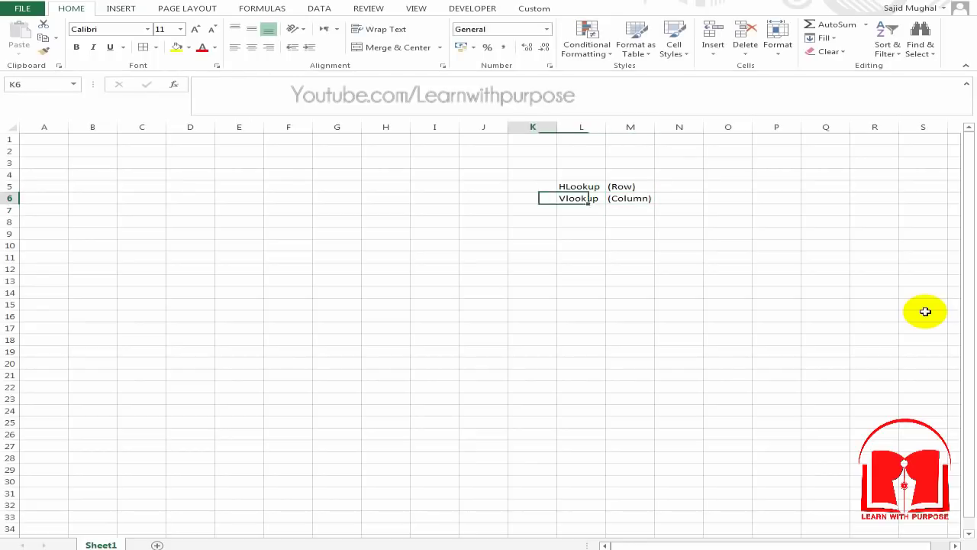
key(Right)
key(Up)
key(Down)
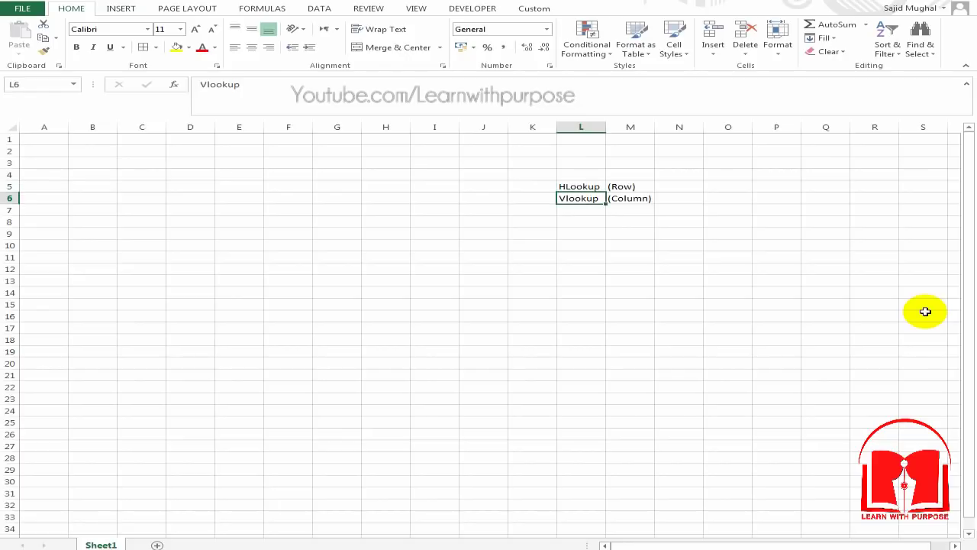
key(Up)
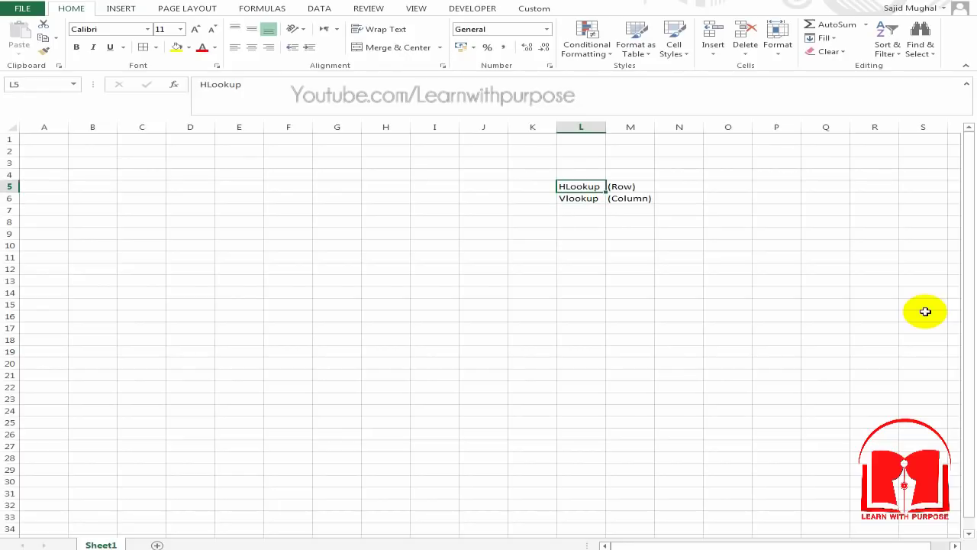
key(Down)
key(Down)
key(Down)
key(Left)
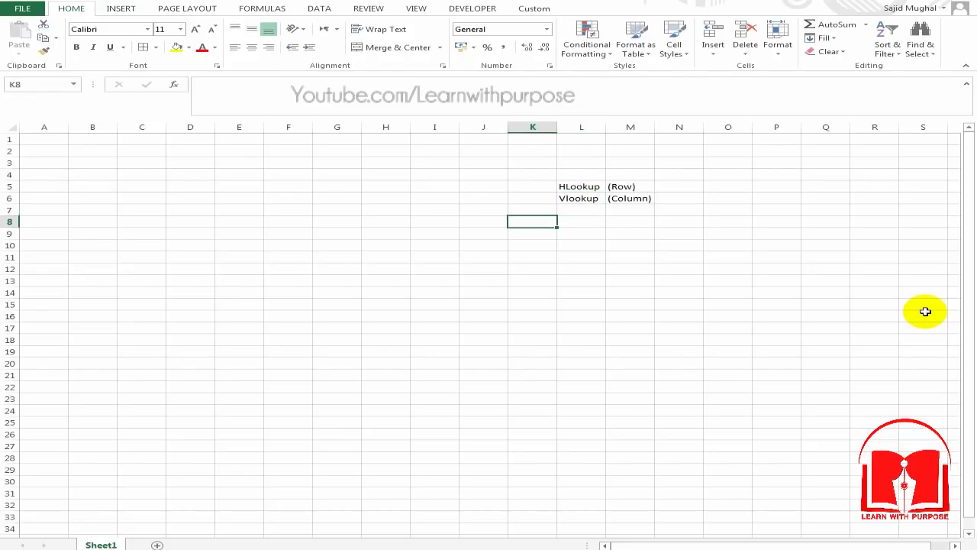
Step: Apply all borders to the cell range B8:F19 to form an empty table grid
drag(91, 223, 297, 353)
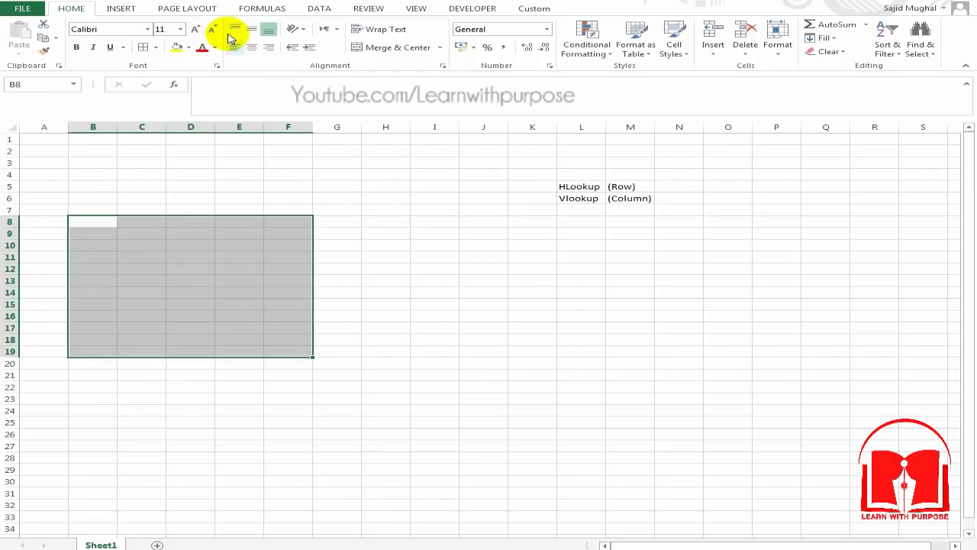
click(140, 47)
click(135, 236)
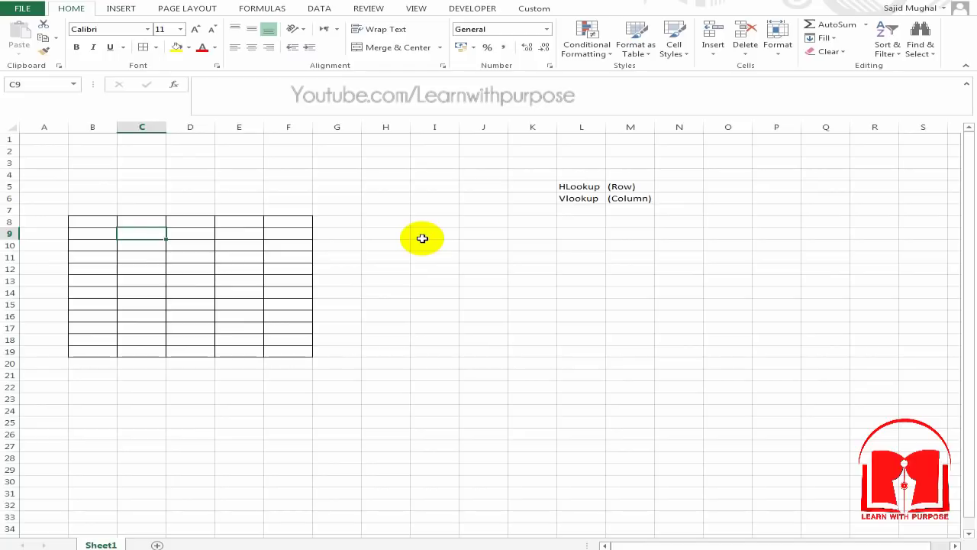
Step: Enter the label Row1 in cell A8, beside the first row of the bordered table
key(Left)
key(Up)
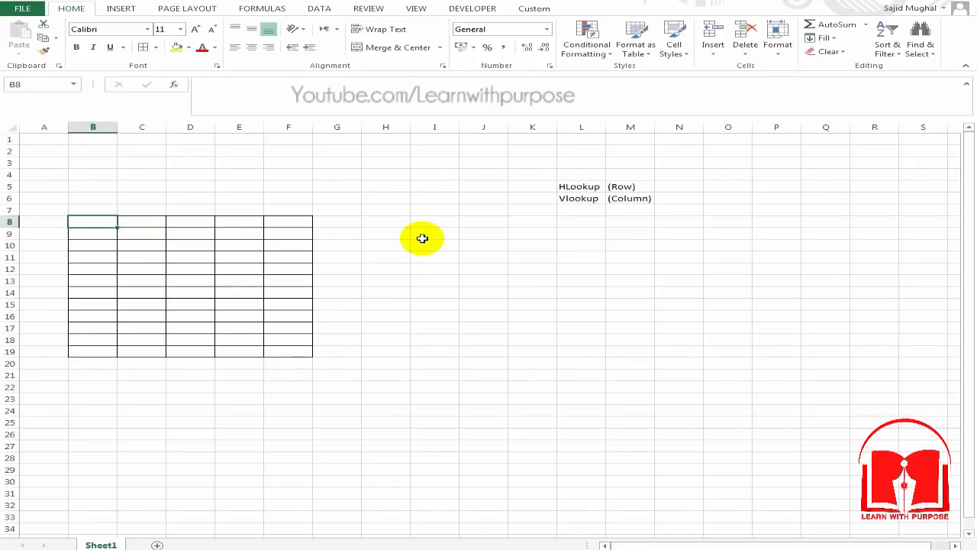
key(Left)
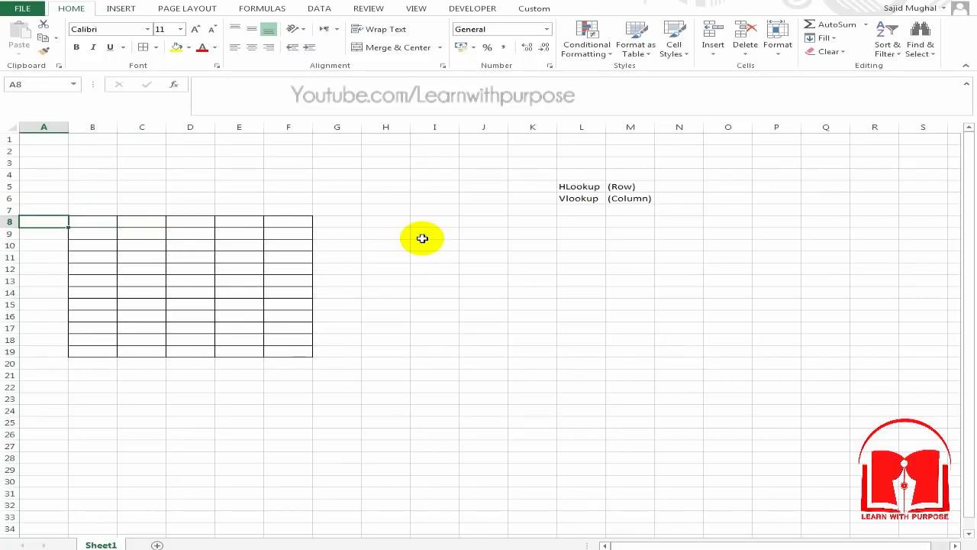
text(Row)
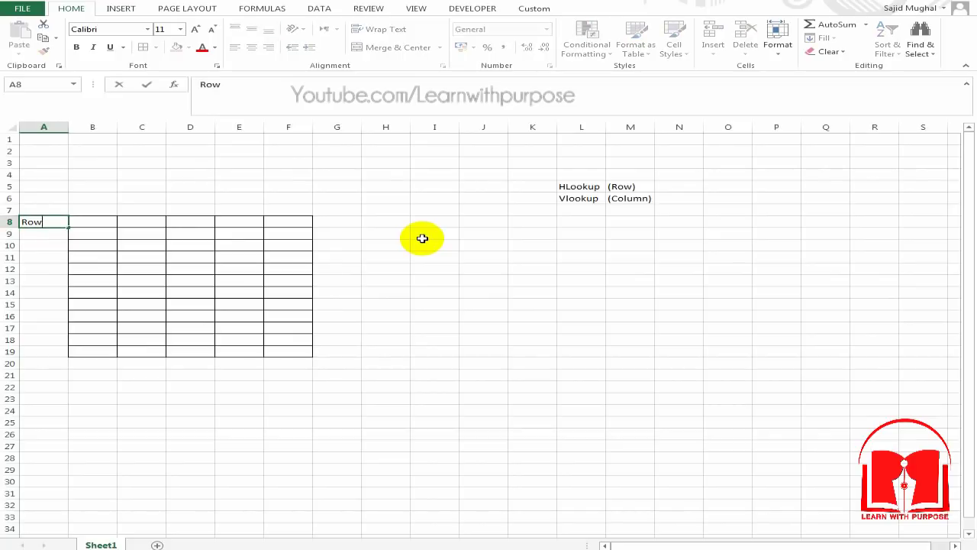
text(1)
key(Return)
key(Up)
key(Down)
key(ctrl+d)
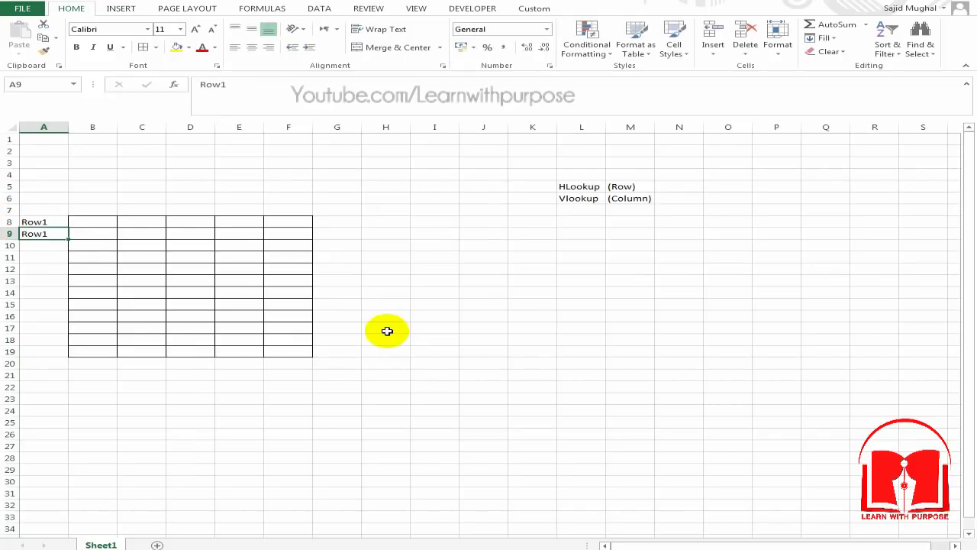
key(Up)
key(Up)
key(Down)
key(Down)
Step: Enter Row2 in cell A9 and fill the label series down to Row12 in A19
text(Row2)
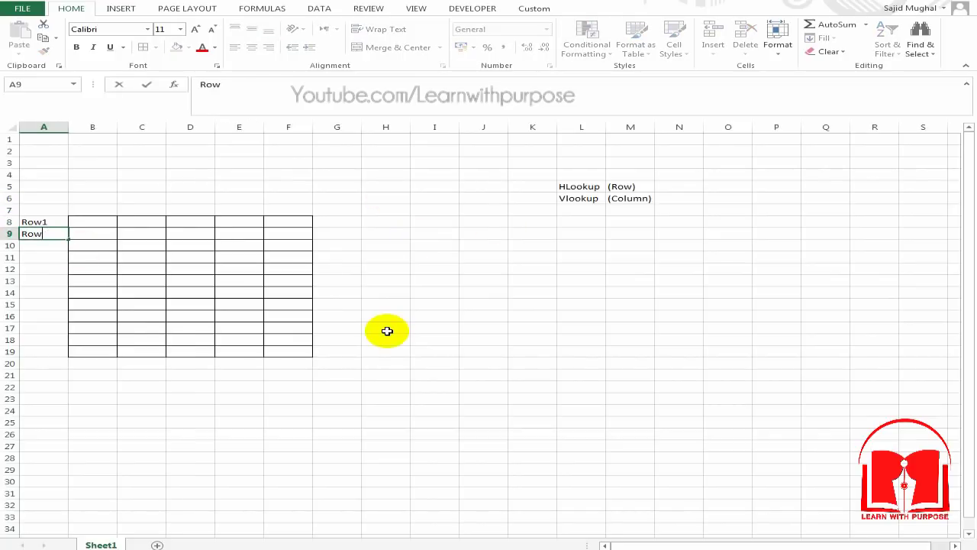
key(Return)
key(Up)
key(Up)
key(shift+Down)
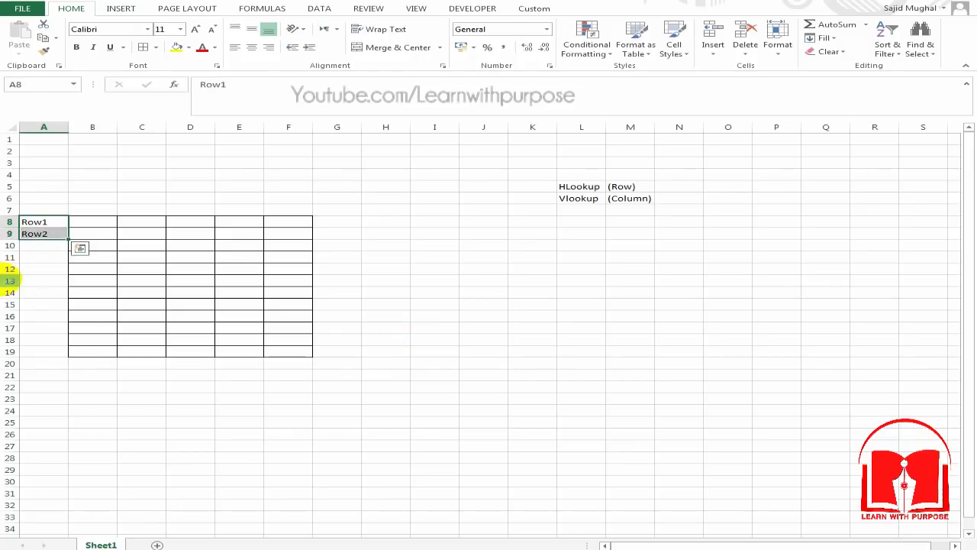
drag(68, 240, 67, 352)
Step: Enter the heading Col1 in cell B7, above the first column of the table
click(92, 220)
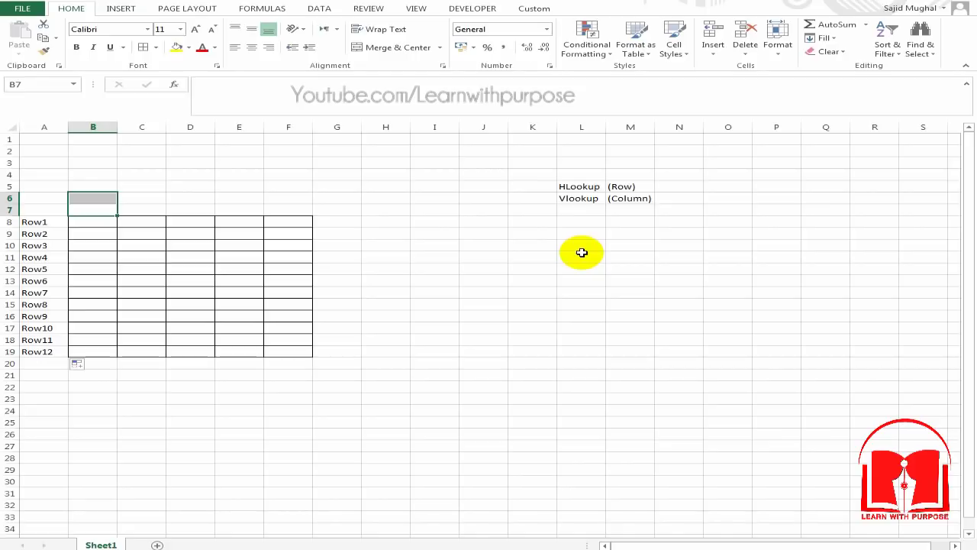
key(Up)
text(Col1)
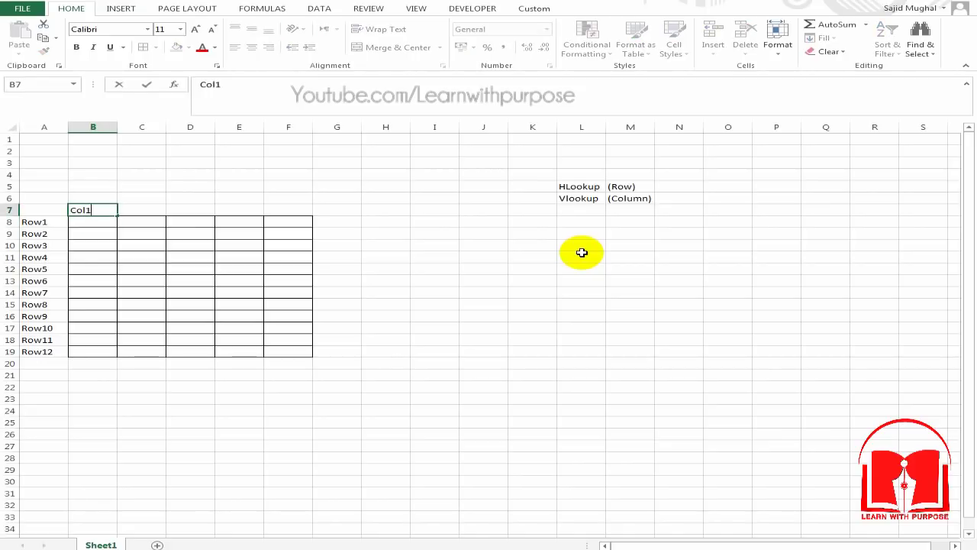
key(Return)
key(Up)
key(Left)
key(Right)
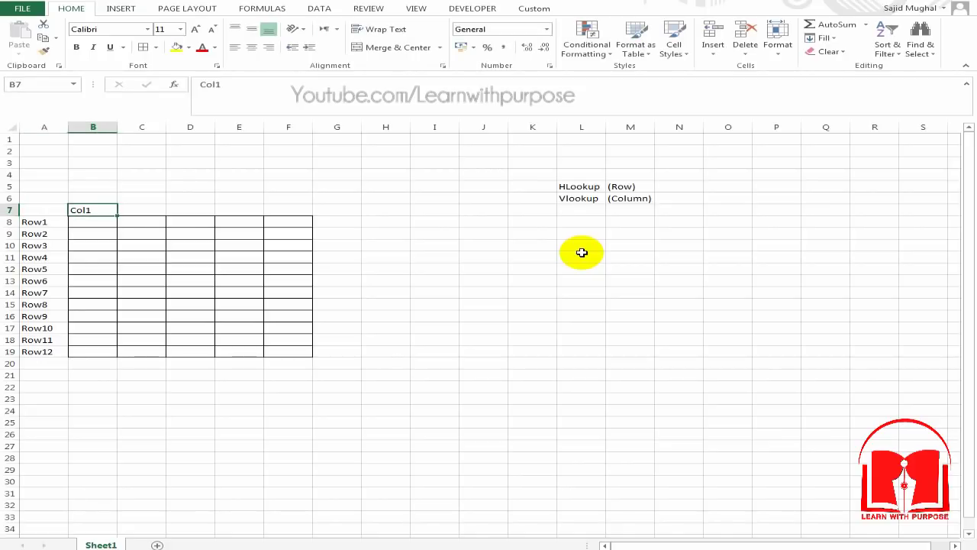
Step: Copy the Col1 heading into cell C7 and change the copy to Col2
key(ctrl+c)
key(Right)
key(ctrl+v)
key(F2)
key(BackSpace)
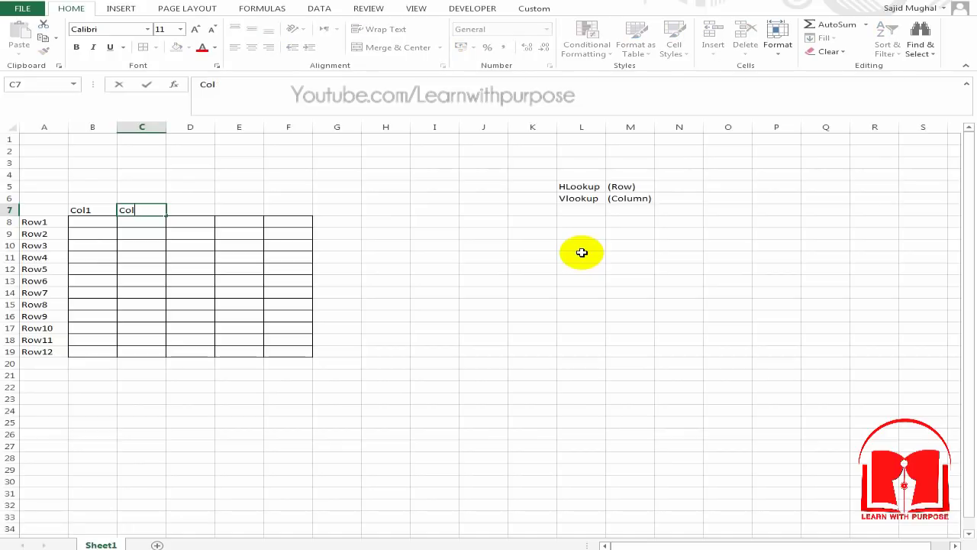
text(2)
key(ctrl+Return)
Step: Extend the Col1 and Col2 headings across row 7 as a series up to Col5 in F7
key(Left)
key(shift+Right)
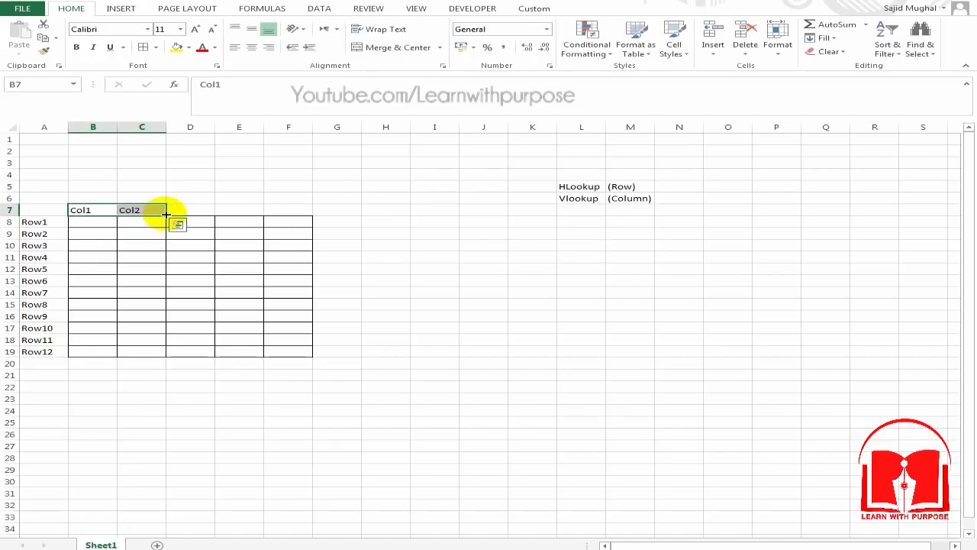
drag(165, 215, 316, 205)
click(385, 244)
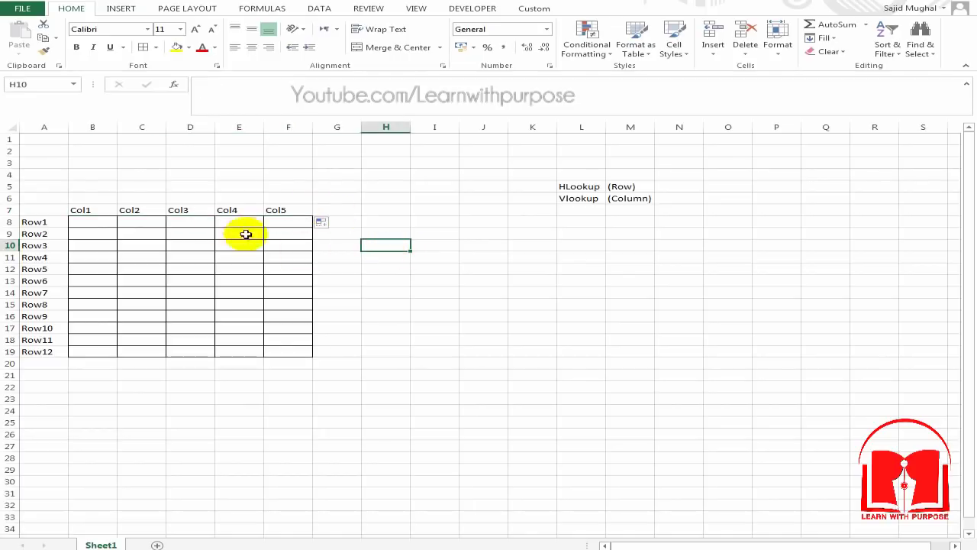
click(48, 352)
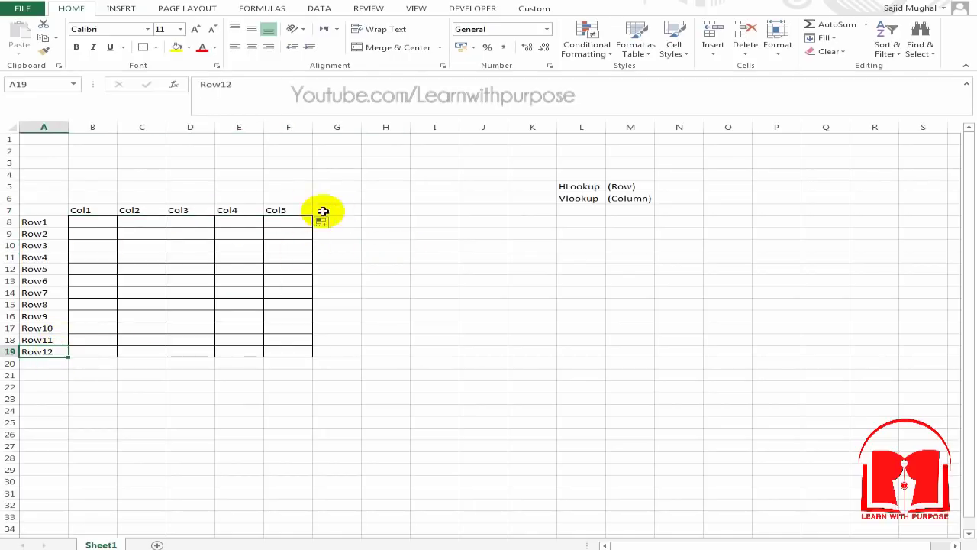
click(287, 209)
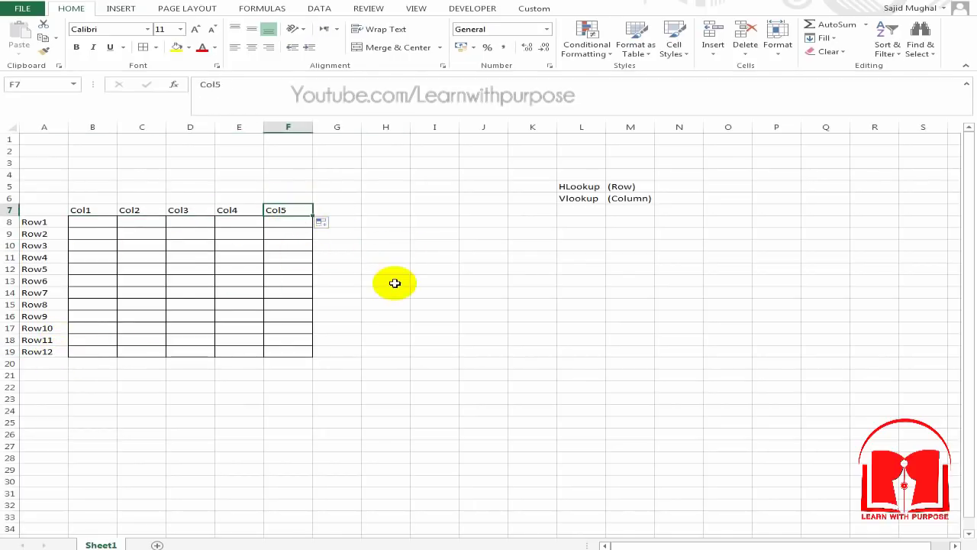
Step: Enter Book1 in cell B8, the first cell of the bordered table
click(53, 353)
click(130, 316)
text(Book)
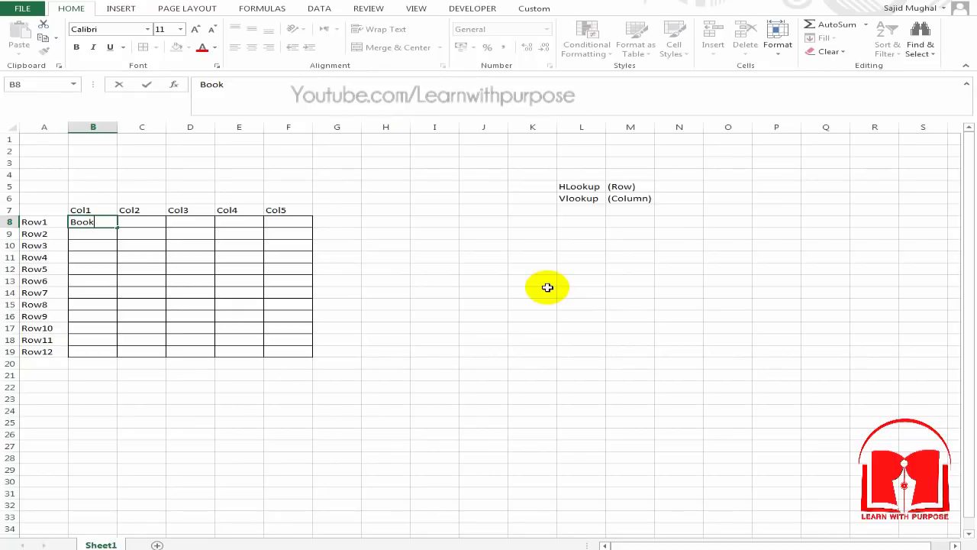
text(1)
key(Return)
key(Up)
key(Down)
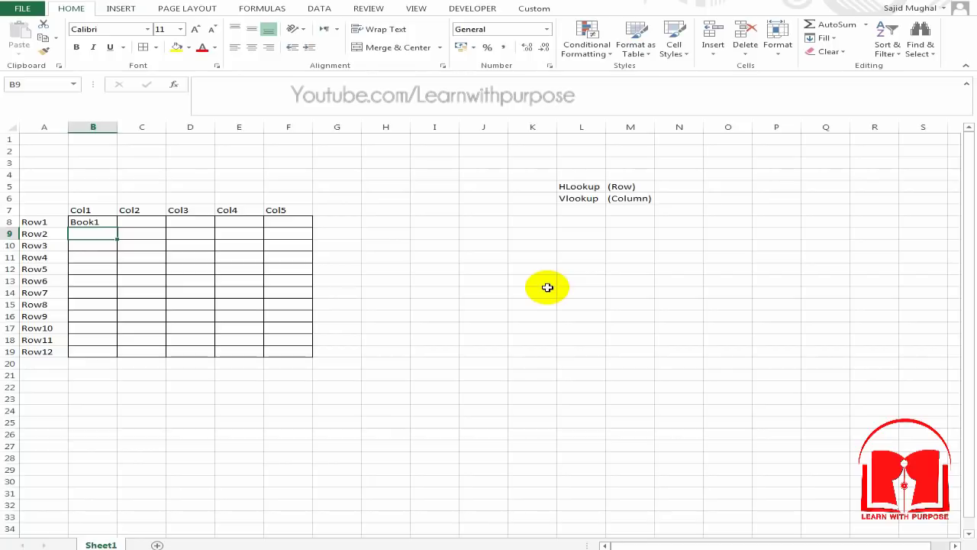
Step: Copy Book1 down into cell B9 and change the copy to Book2
key(Up)
key(Down)
key(Up)
key(Down)
key(ctrl+d)
key(Down)
key(Up)
key(F2)
key(BackSpace)
text(2)
key(Return)
Step: Copy Book2 down into cell B10 and change the copy to Book3
key(ctrl+d)
key(Down)
key(Up)
key(F2)
key(BackSpace)
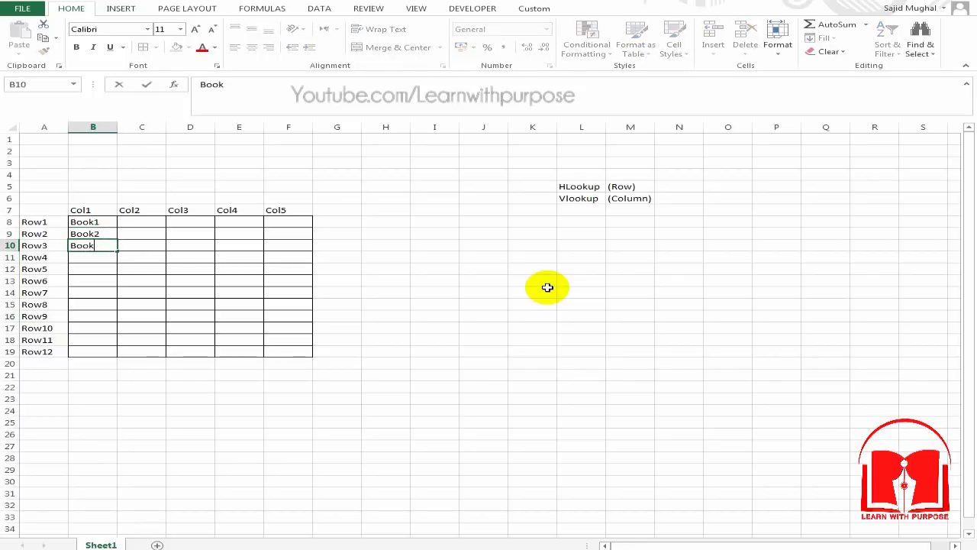
text(3)
key(Return)
Step: Change the entry in cell B8 to the heading Book
key(Up)
key(Up)
key(Up)
key(Right)
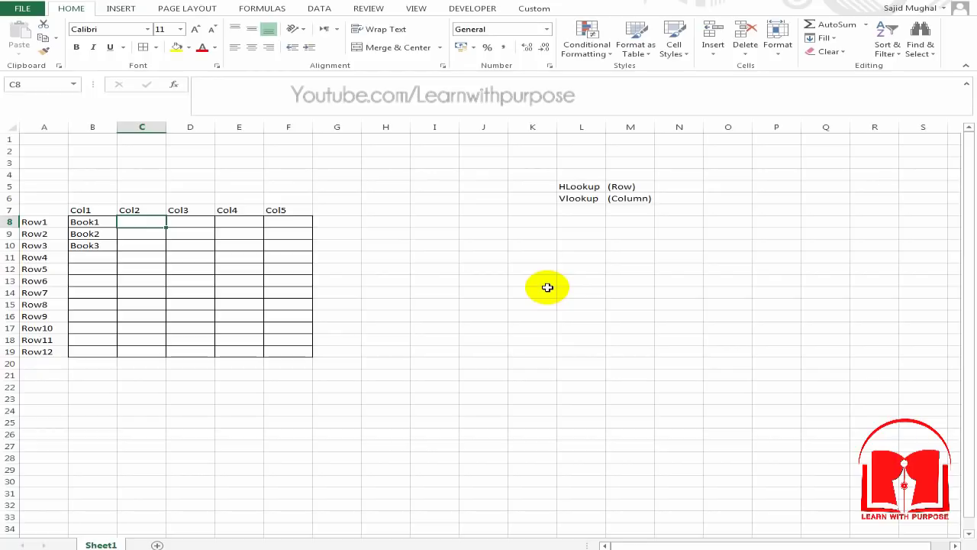
key(Left)
key(Up)
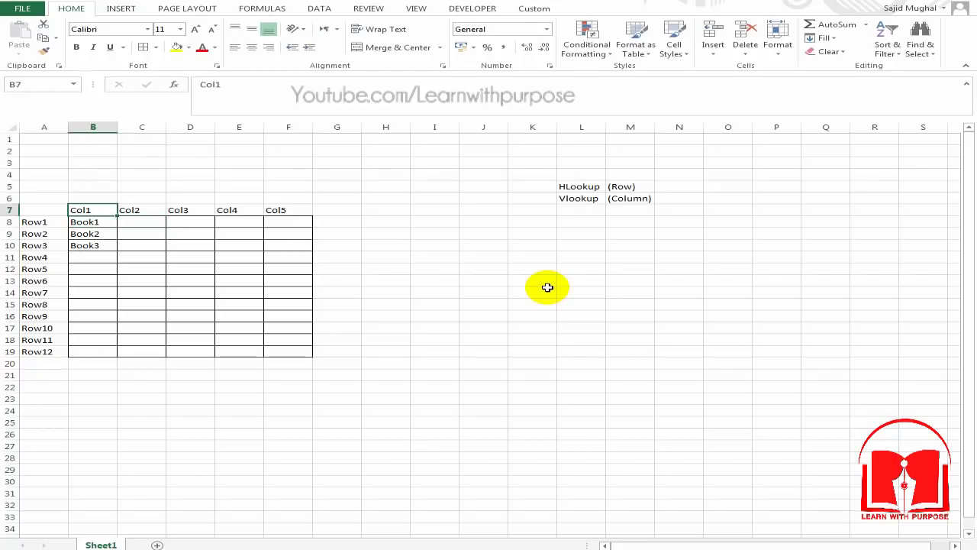
key(Down)
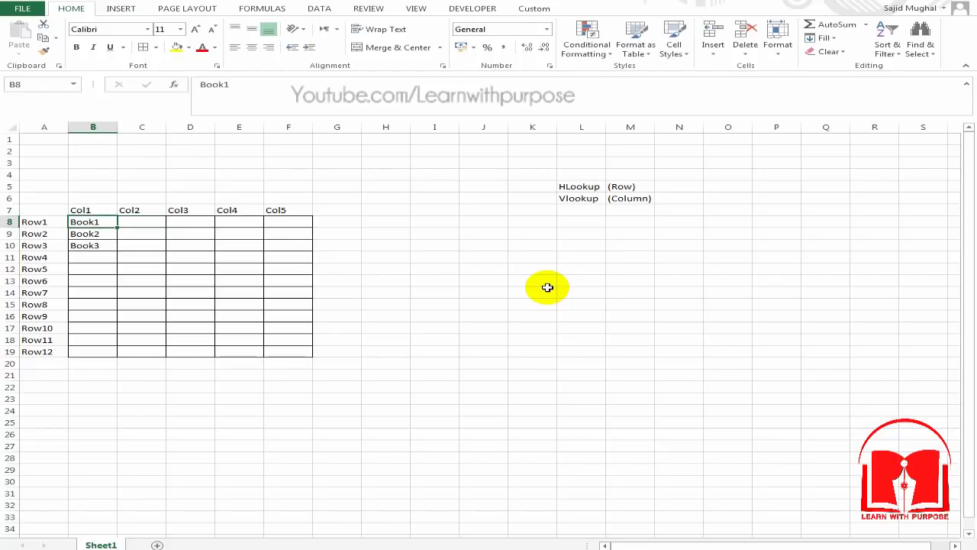
key(Right)
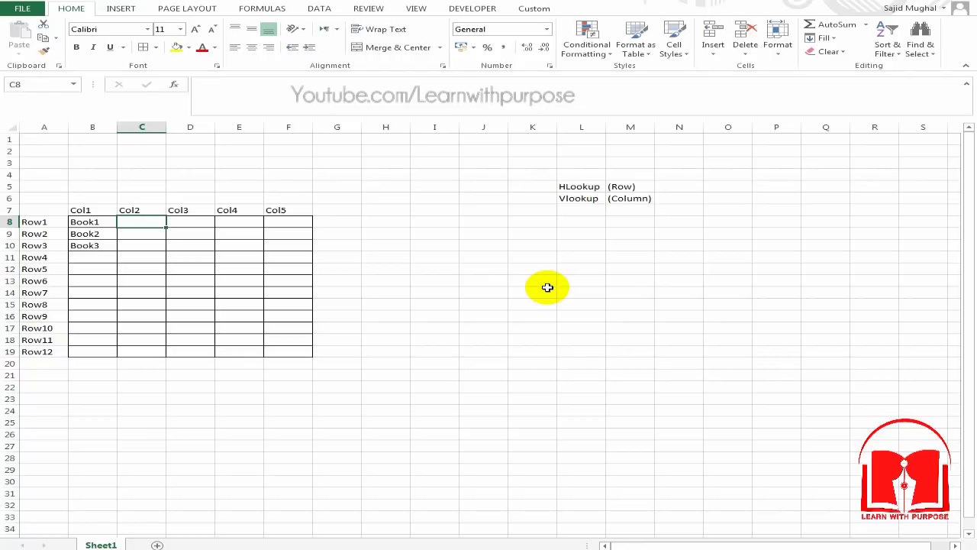
key(Left)
key(F2)
key(BackSpace)
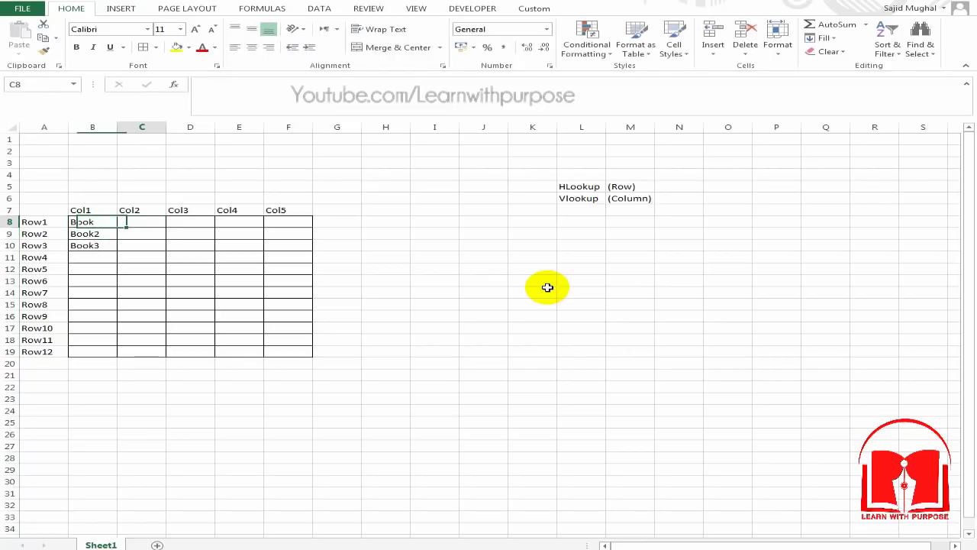
key(Tab)
Step: Enter the headings Store# in cell C8 and Cabin# in cell D8
text(S)
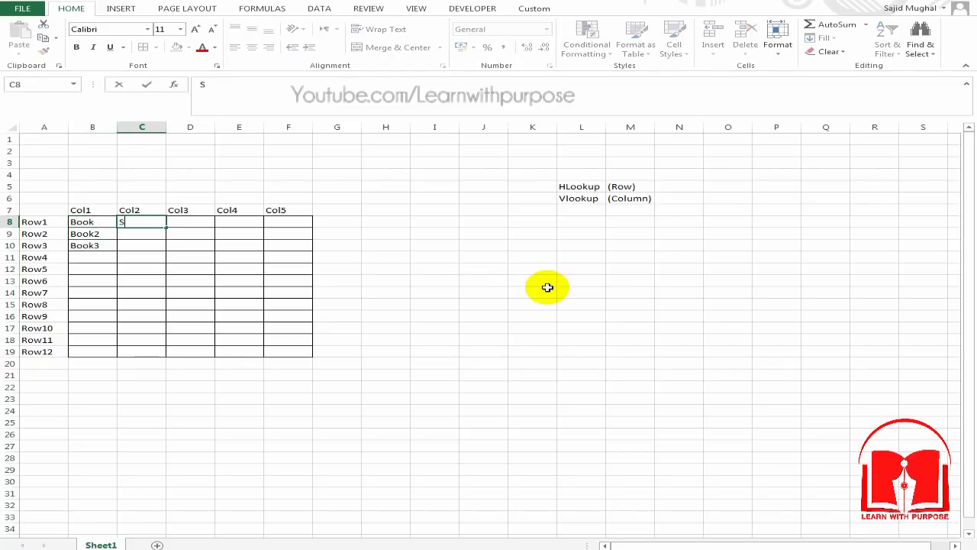
text(tore#)
key(Tab)
text(Cabi)
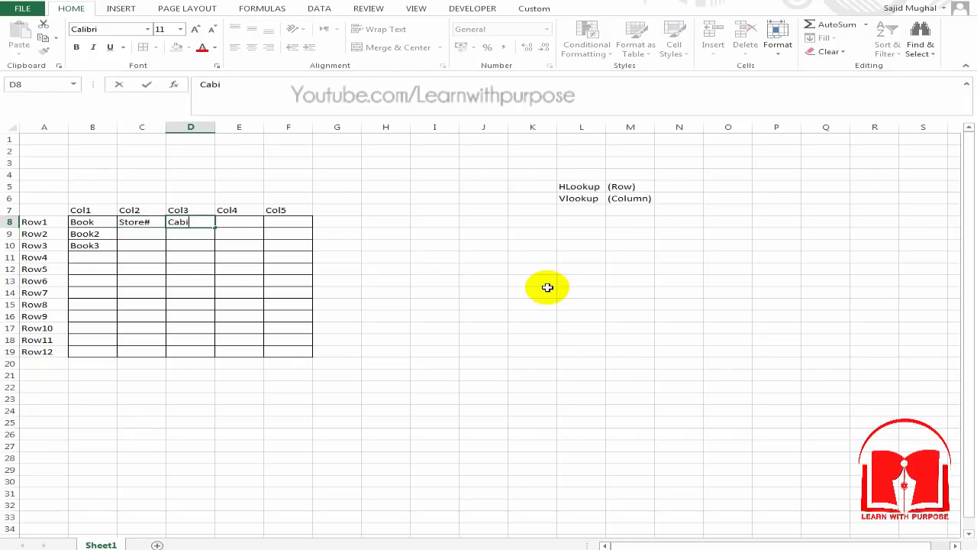
text(n#)
key(Tab)
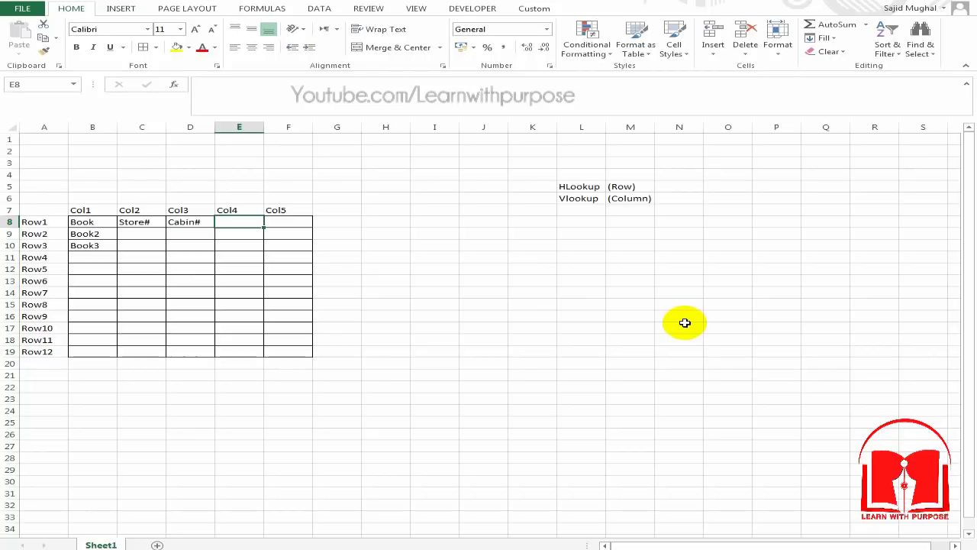
Step: Delete the entire columns E and F, holding the unused Col4 and Col5
key(shift+Right)
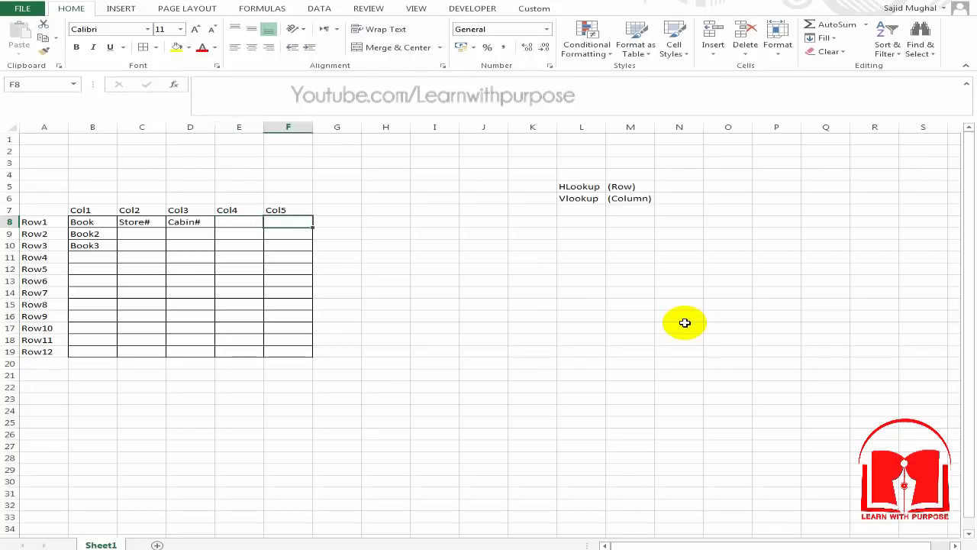
key(ctrl+minus)
key(c)
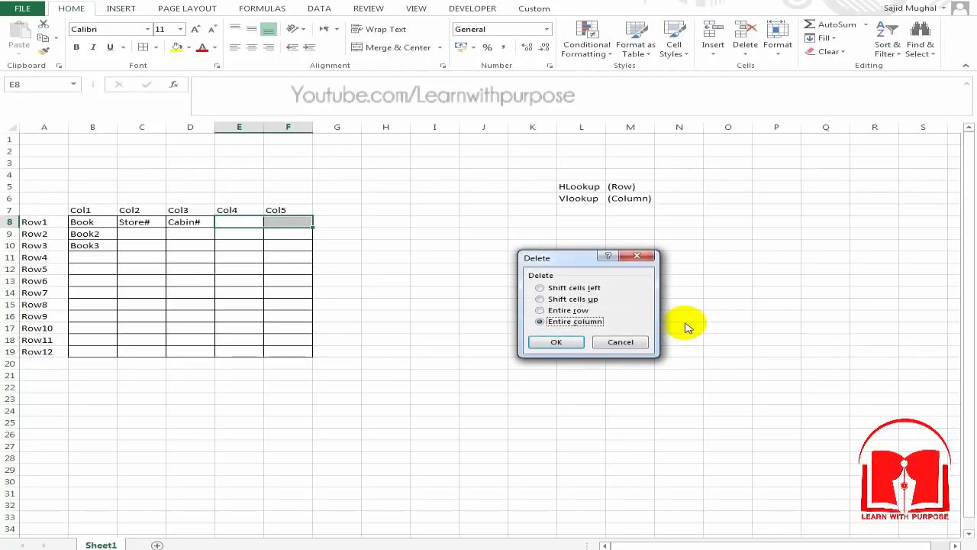
key(Return)
key(Left)
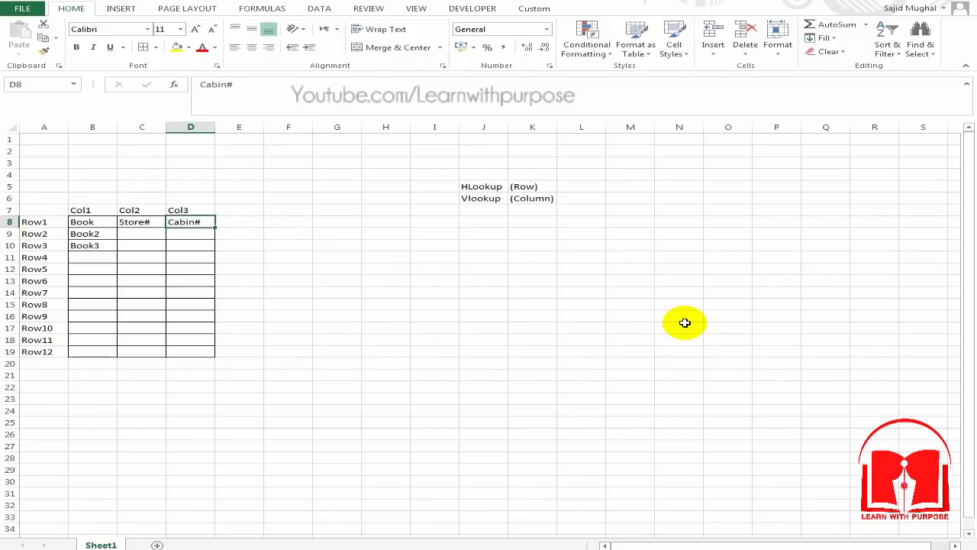
Step: Extend the Book2 and Book3 entries down the Book column as a series to Book12 in B19
key(Down)
key(Left)
key(Left)
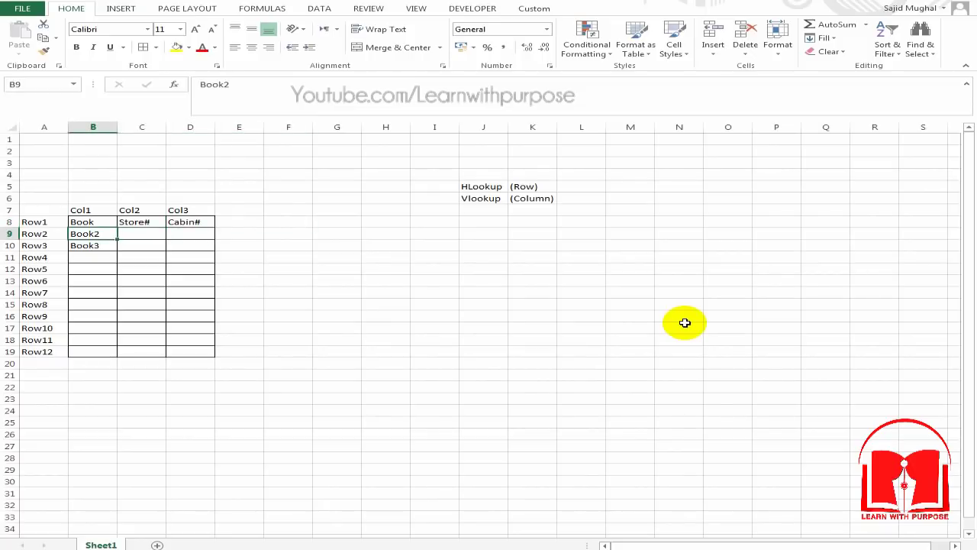
key(shift+Down)
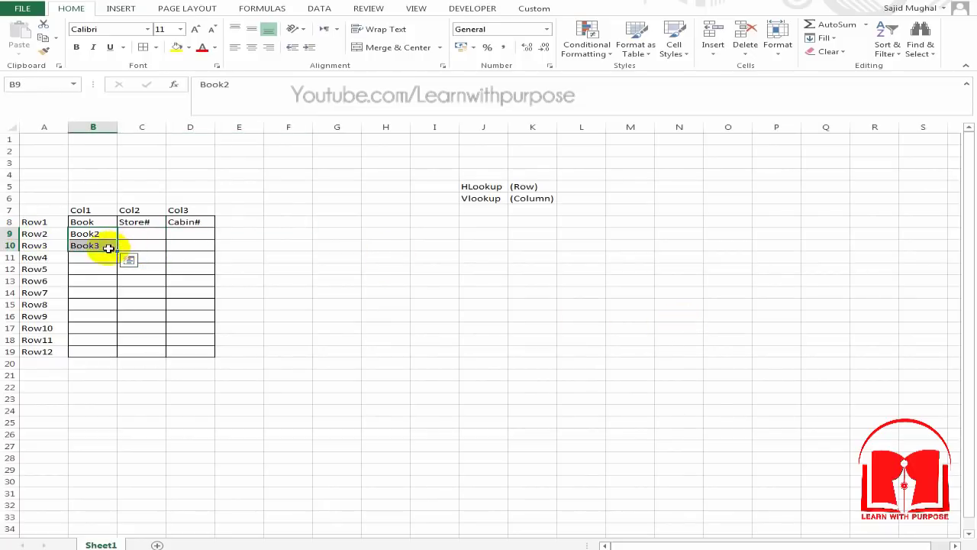
drag(117, 252, 102, 353)
click(186, 285)
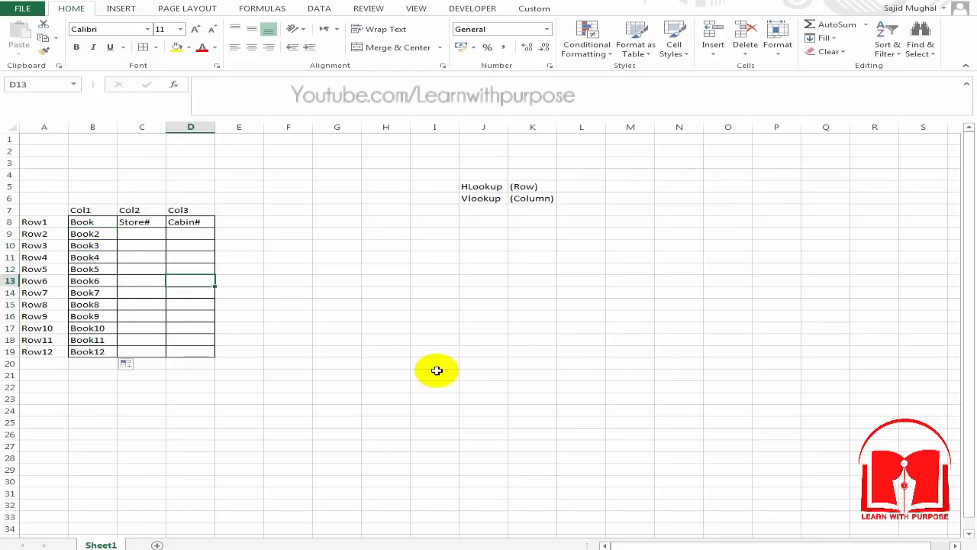
Step: Enter the store numbers 1, 2, 3, 4 and 2 in cells C9 to C13
key(Left)
key(Left)
key(Up)
key(Right)
key(Up)
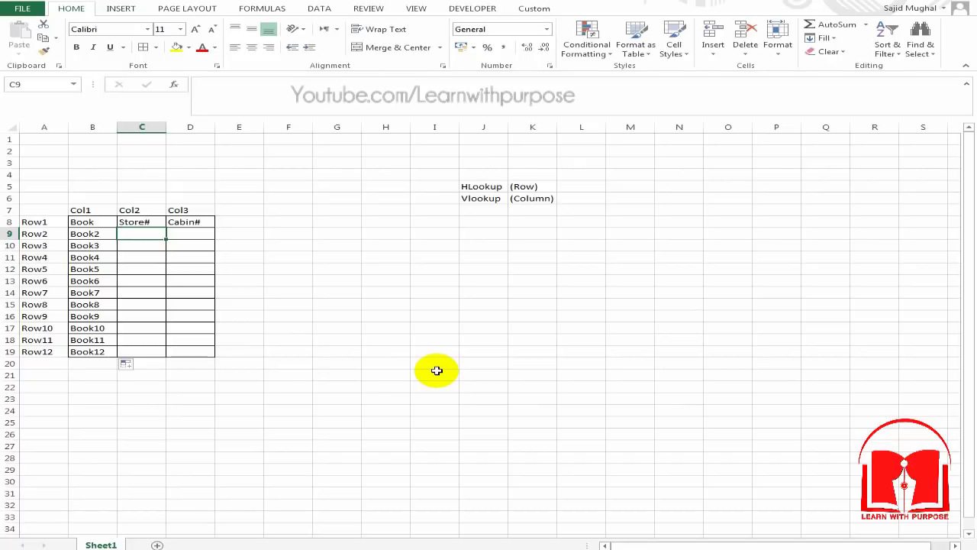
text(1)
key(Return)
text(2)
key(Return)
text(3 4)
key(Return)
text(2)
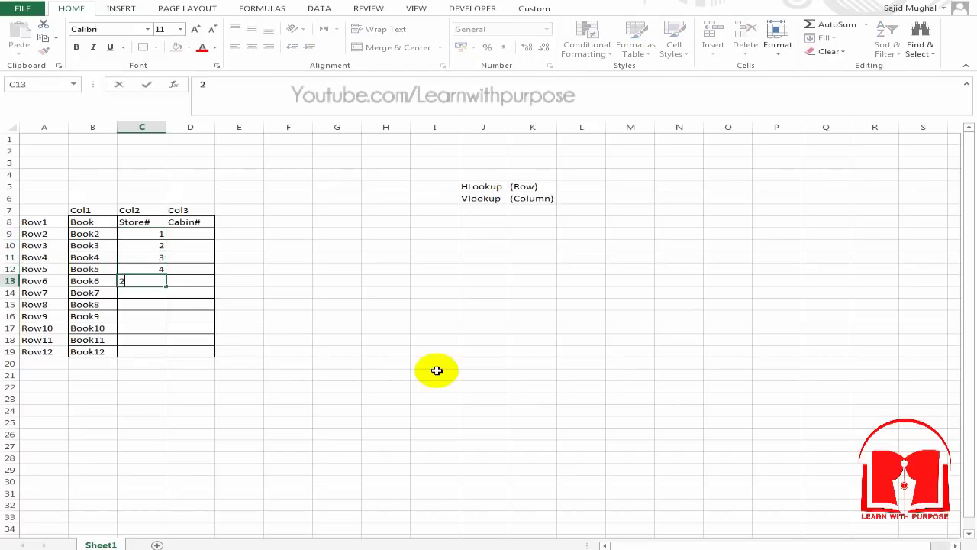
key(Return)
Step: Enter the store numbers 3, 1, 2, 2, 2 and 2 in cells C14 to C19, correcting the mistyped last entry
text(3 1 2 2)
key(Return)
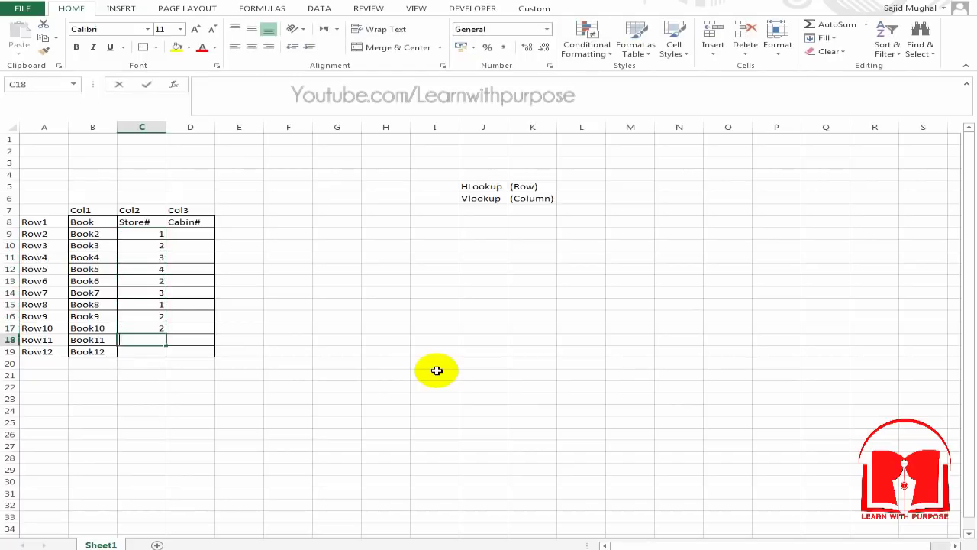
text(2)
key(Return)
text(35)
key(Up)
key(Down)
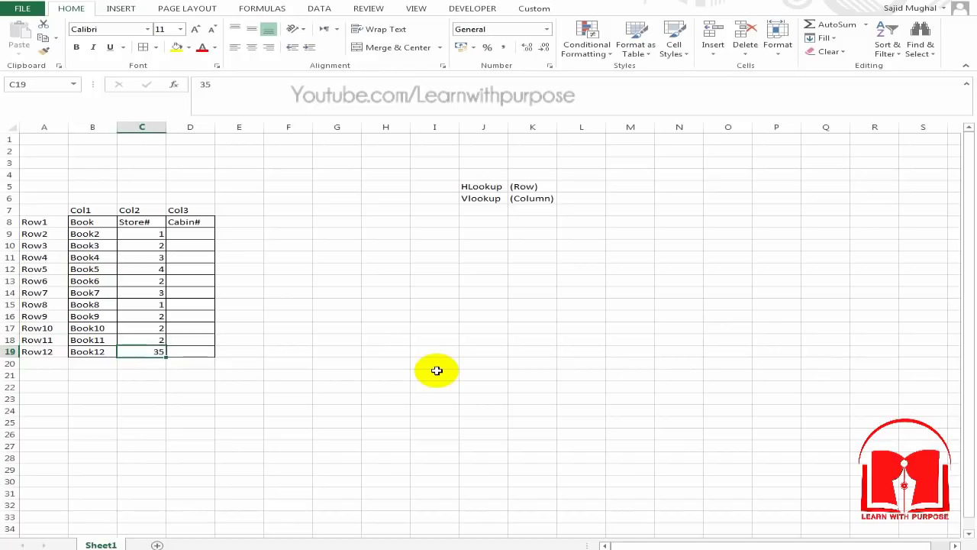
key(Up)
key(Down)
key(Delete)
text(2)
key(Tab)
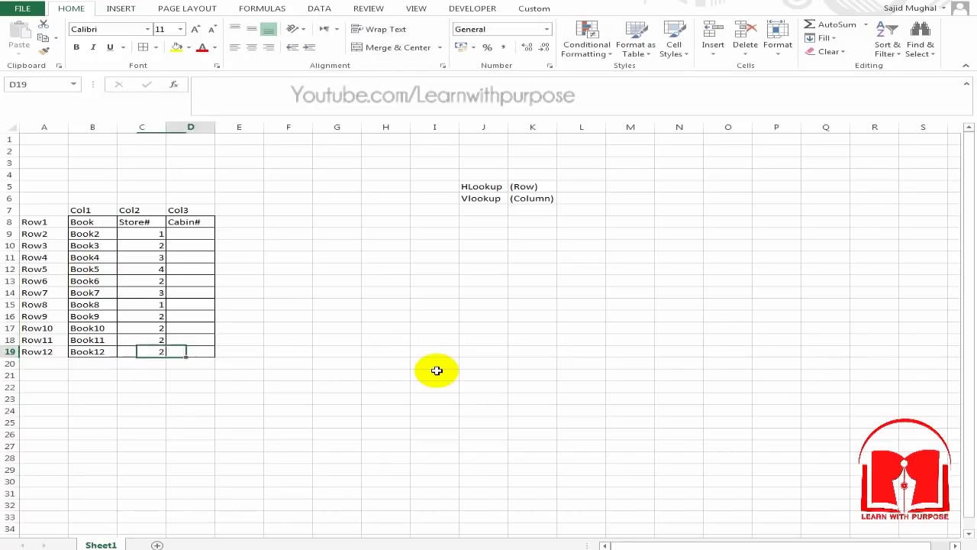
Step: Enter the cabin numbers 2, 3, 5, 6 and 1 in cells D9 to D13
key(ctrl+Up)
key(Down)
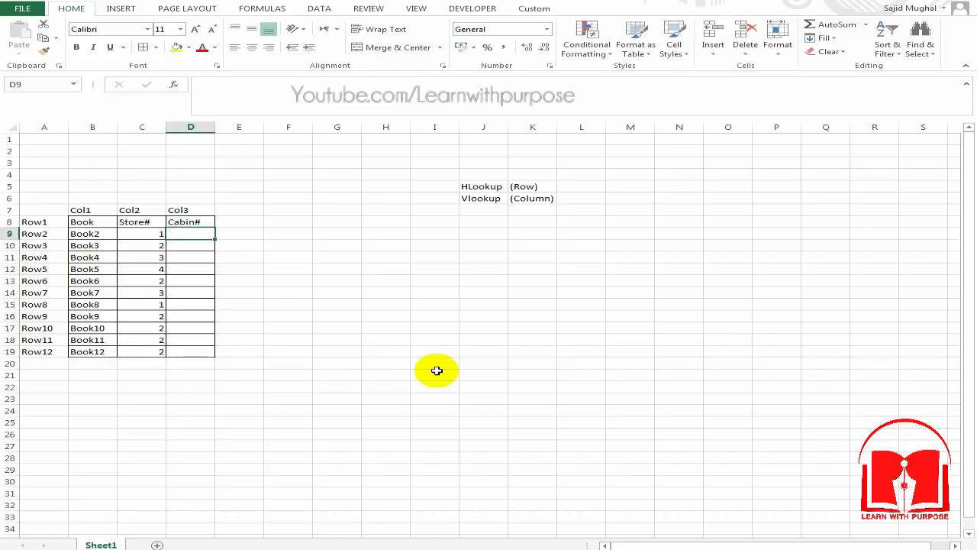
text(2)
key(Return)
text(3)
key(Return)
text(5)
key(Return)
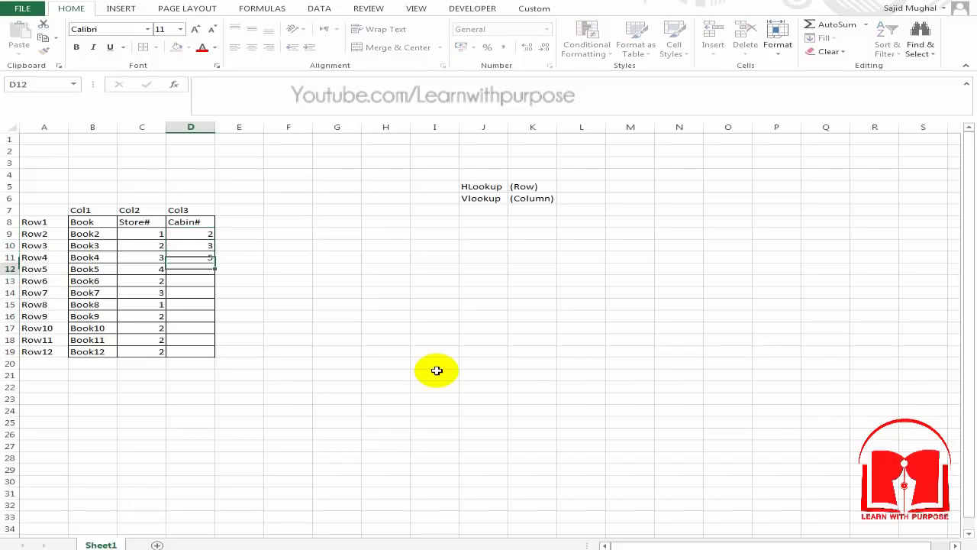
text(6)
key(Return)
text(1)
key(Return)
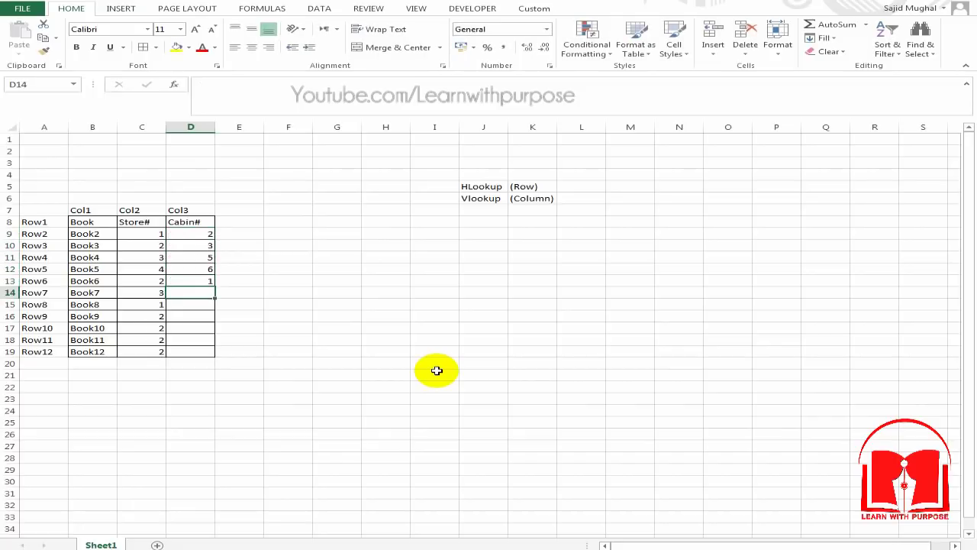
Step: Enter the cabin numbers 2, 3, 6, 1, 2 and 6 in cells D14 to D19
text(2)
key(Return)
text(3)
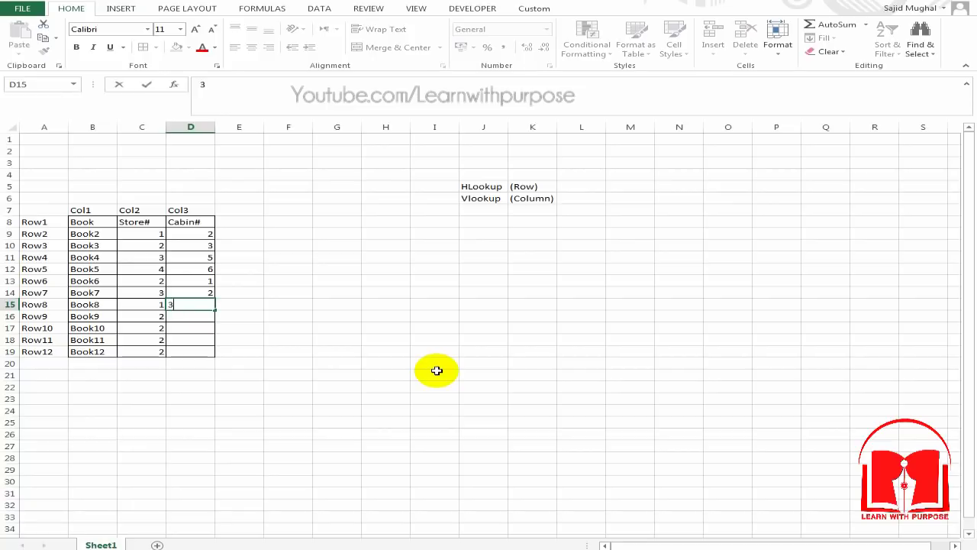
key(Return)
text(6)
key(Return)
text(1)
key(Return)
text(2)
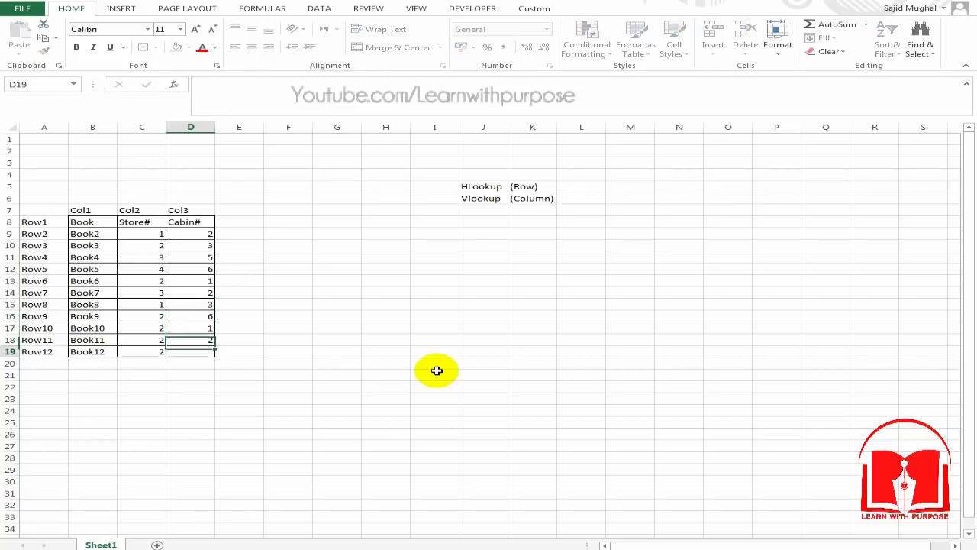
key(Return)
text(6)
key(Return)
key(ctrl+Up)
key(Down)
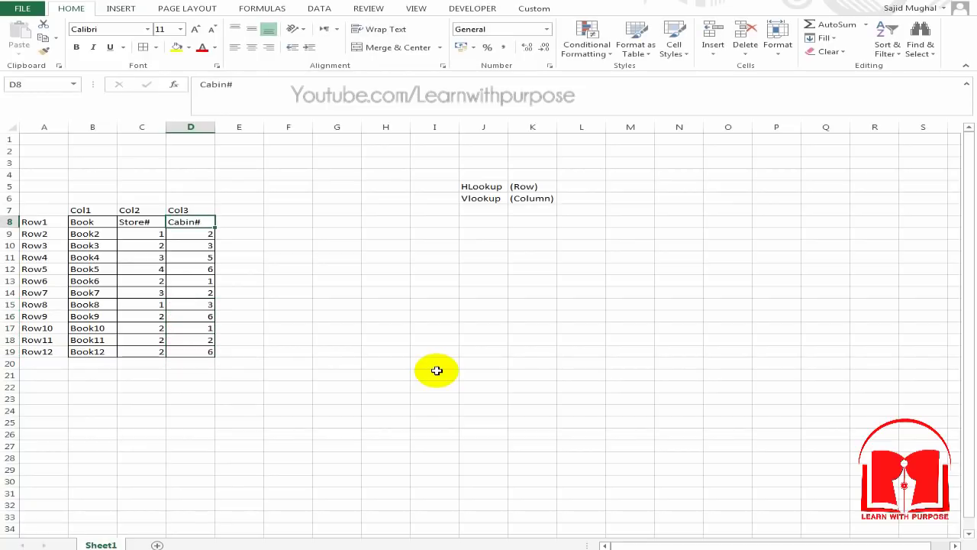
Step: Enter the label Book in cell J8 and apply borders around the cell
scroll(523, 349, up, 3)
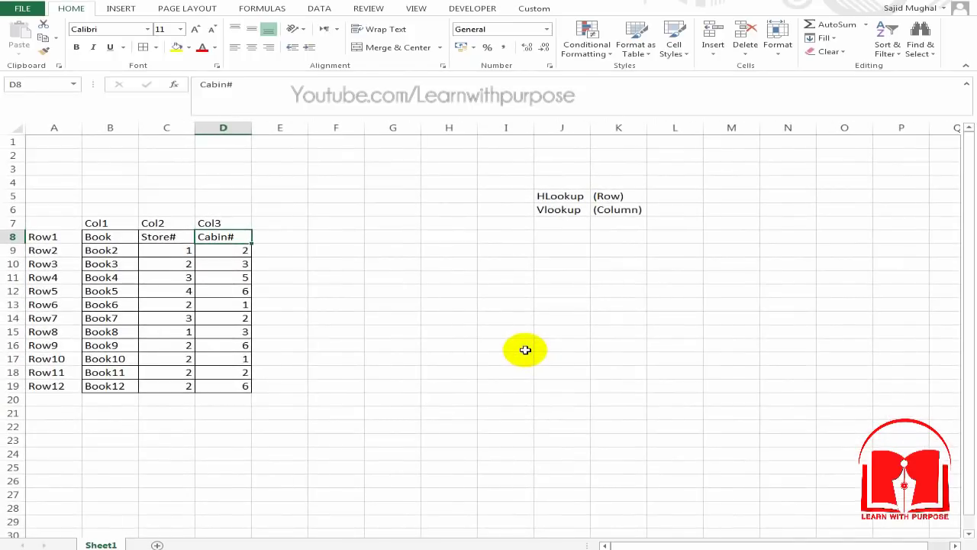
click(503, 281)
click(630, 251)
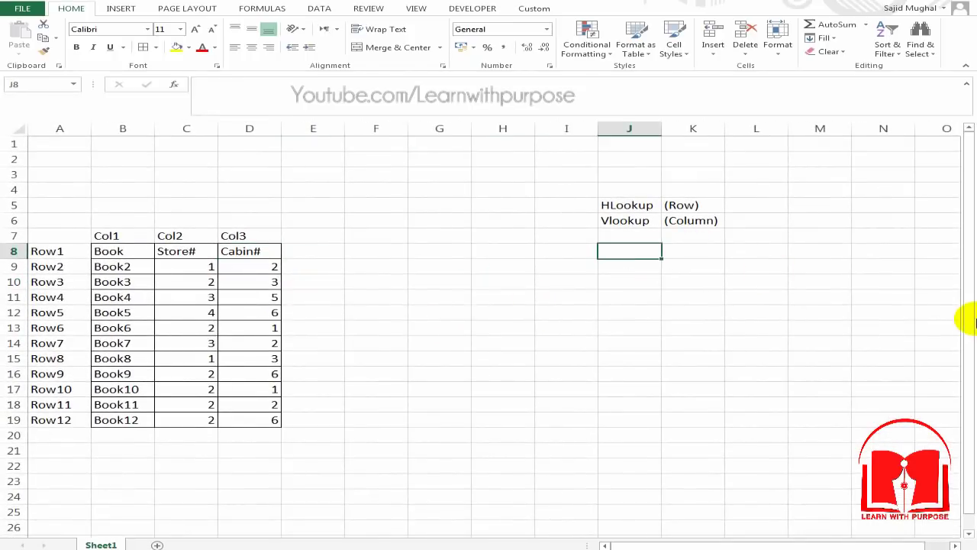
text(Book)
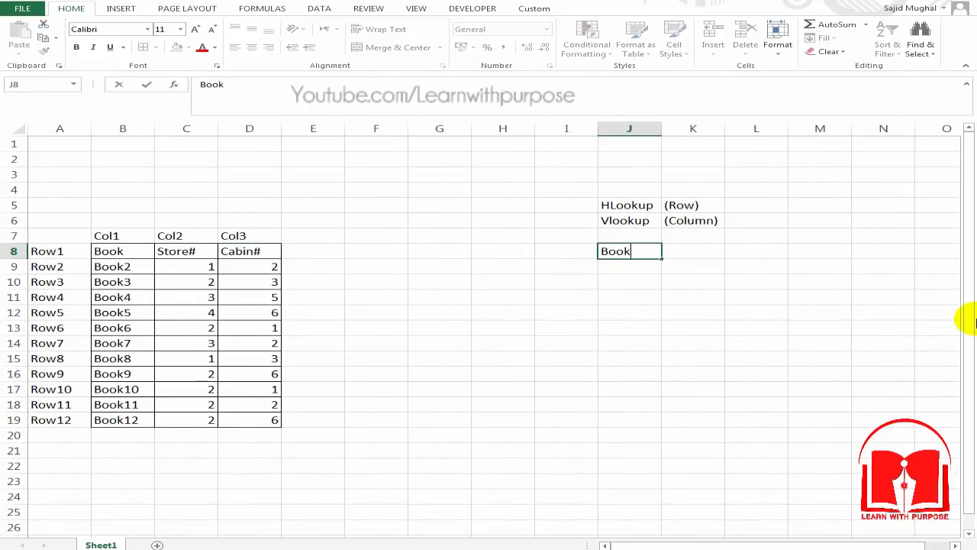
key(Return)
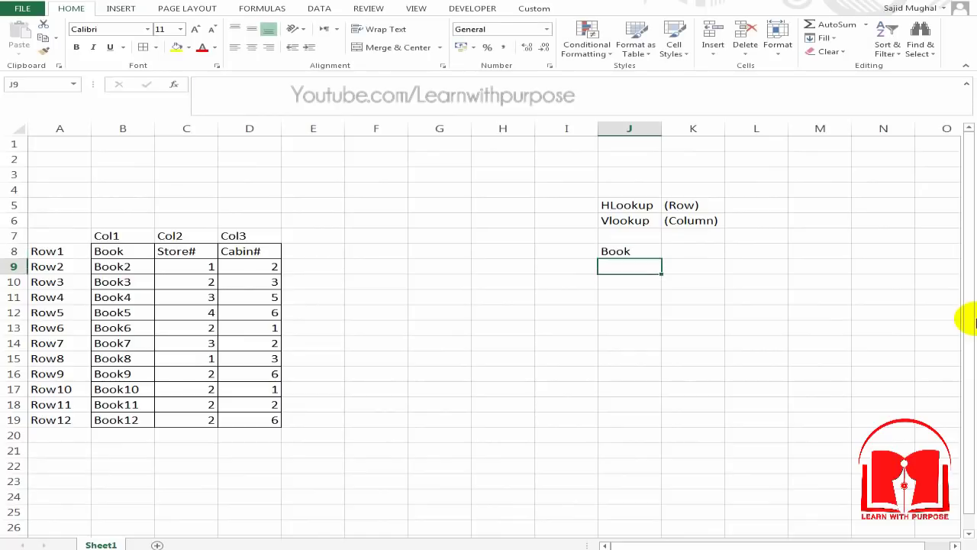
key(Up)
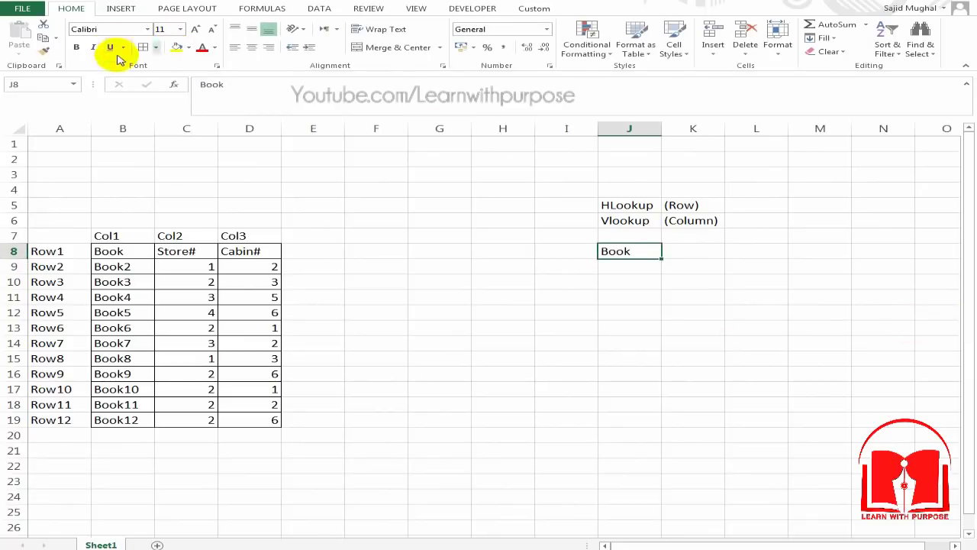
click(143, 48)
click(642, 268)
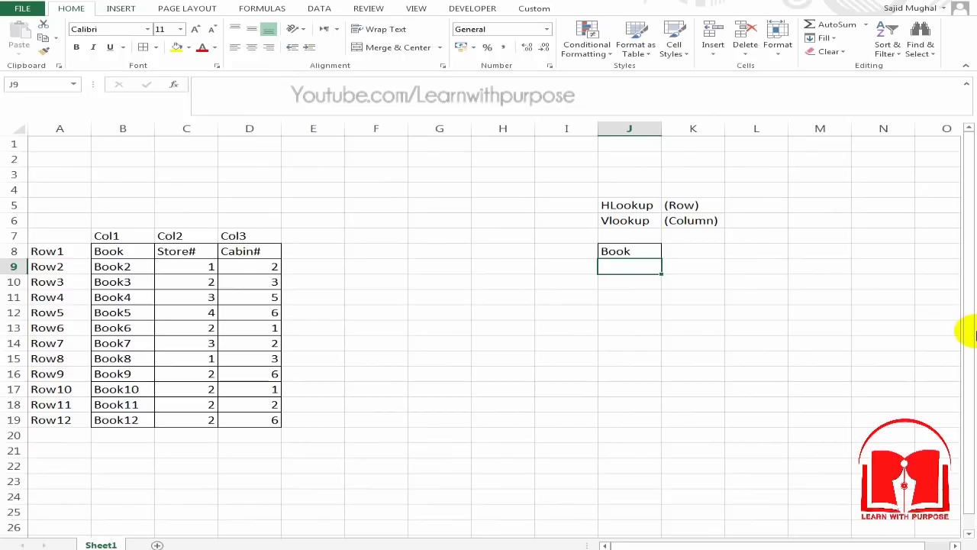
Step: Fill the empty lookup cell K8 beside the Book label with yellow
key(Up)
key(Right)
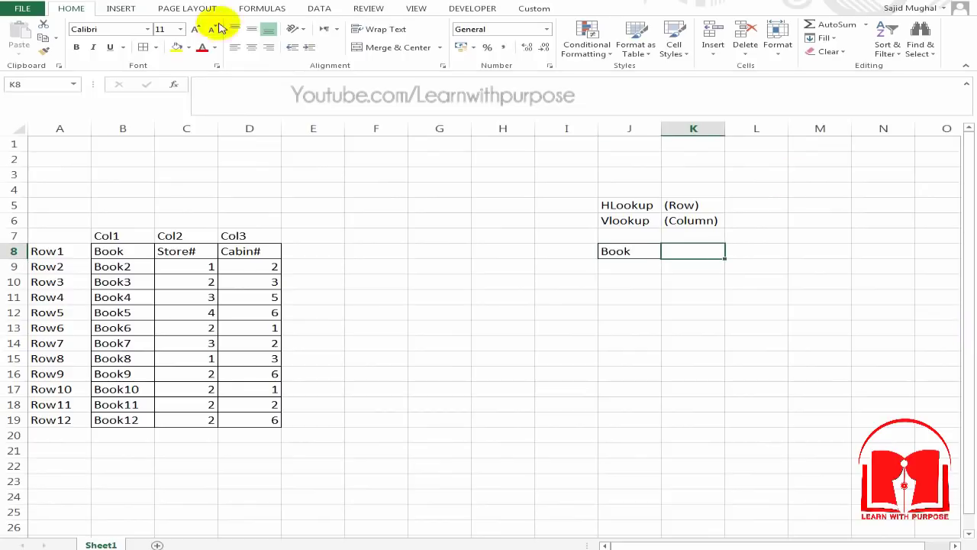
click(176, 47)
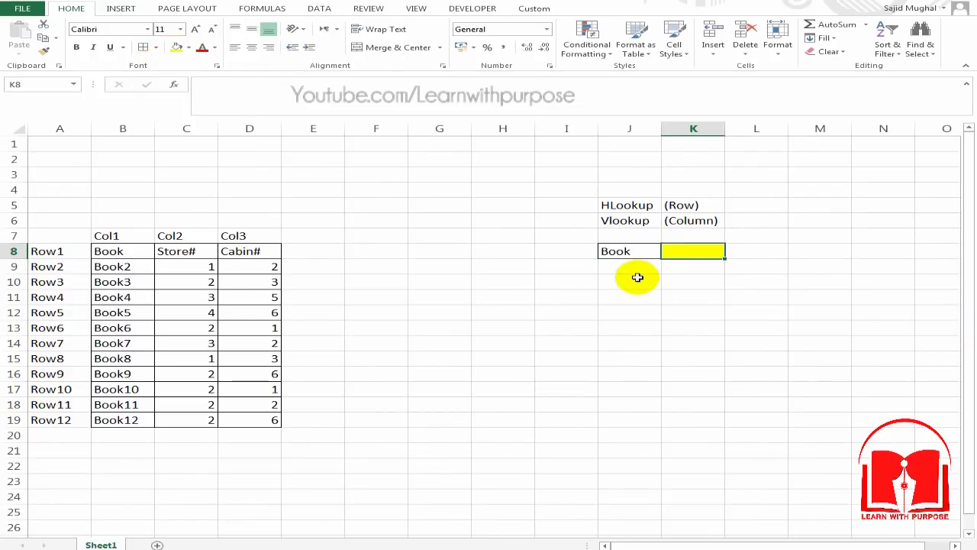
Step: Enter the label Store# in cell J9, directly below the Book label
key(Down)
key(Up)
key(Left)
key(Down)
key(Down)
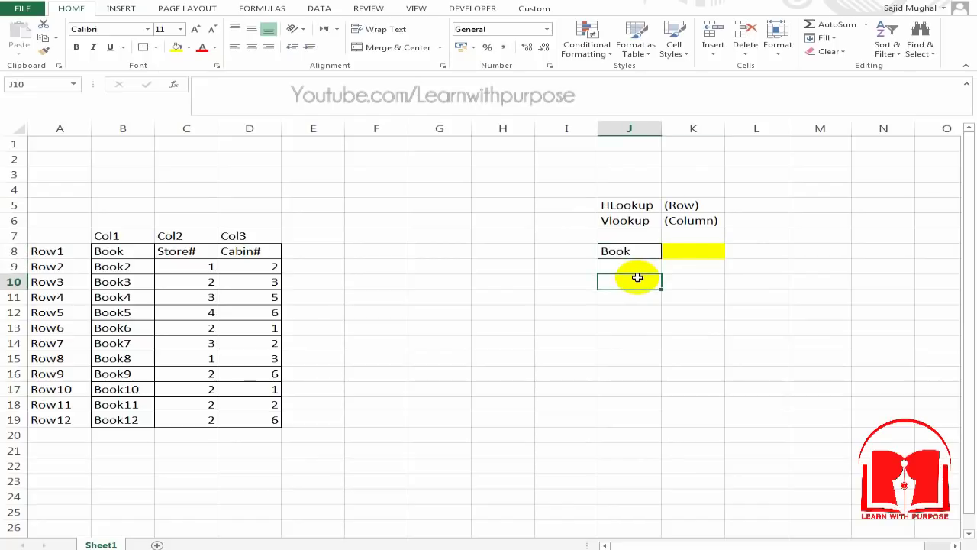
key(Up)
key(Up)
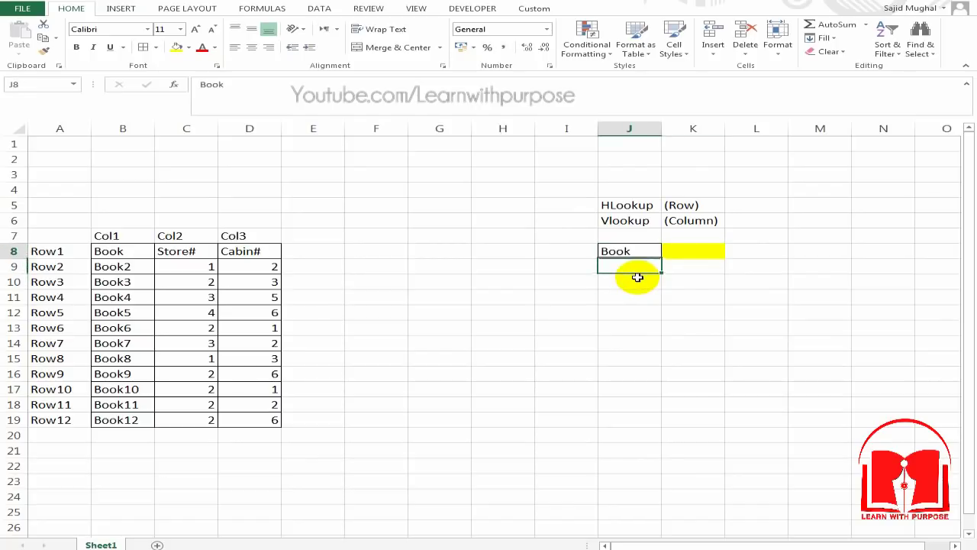
key(Down)
text(Stor)
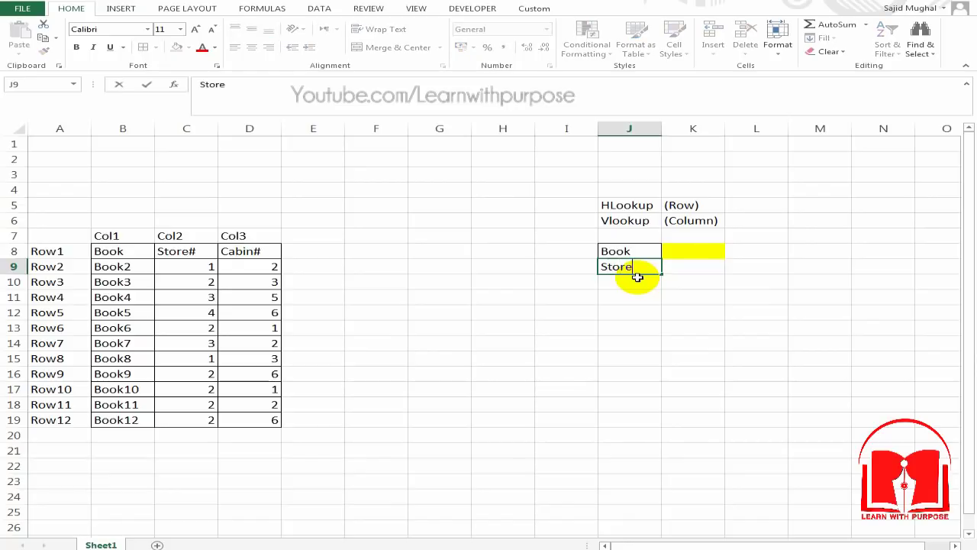
text(e#)
key(Return)
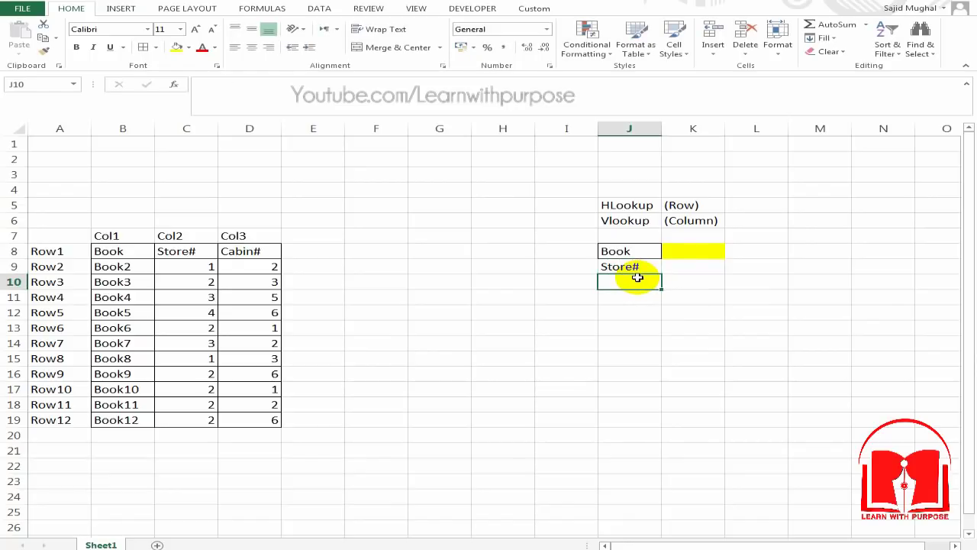
Step: Enter the label Cabin# in cell J10, below the Store# label
text(Cabin)
key(Return)
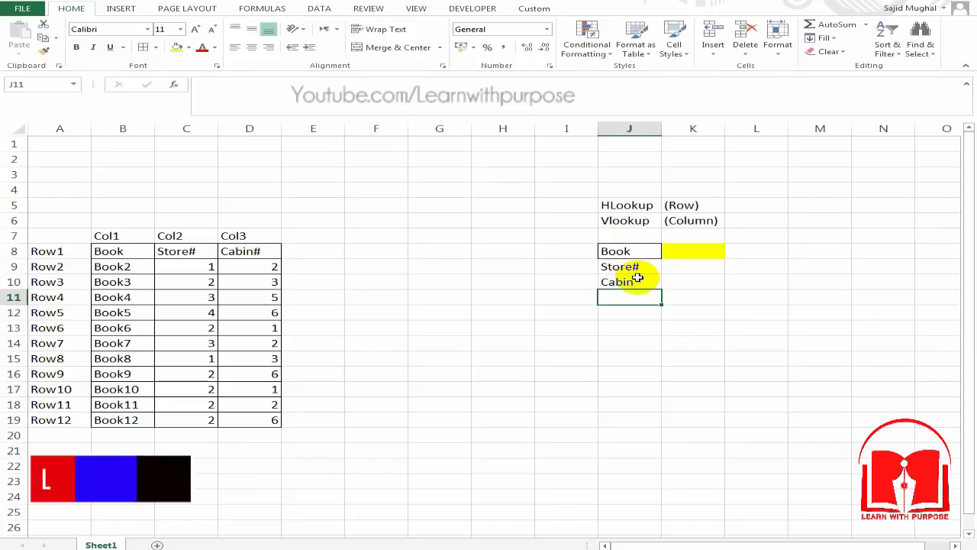
double_click(639, 279)
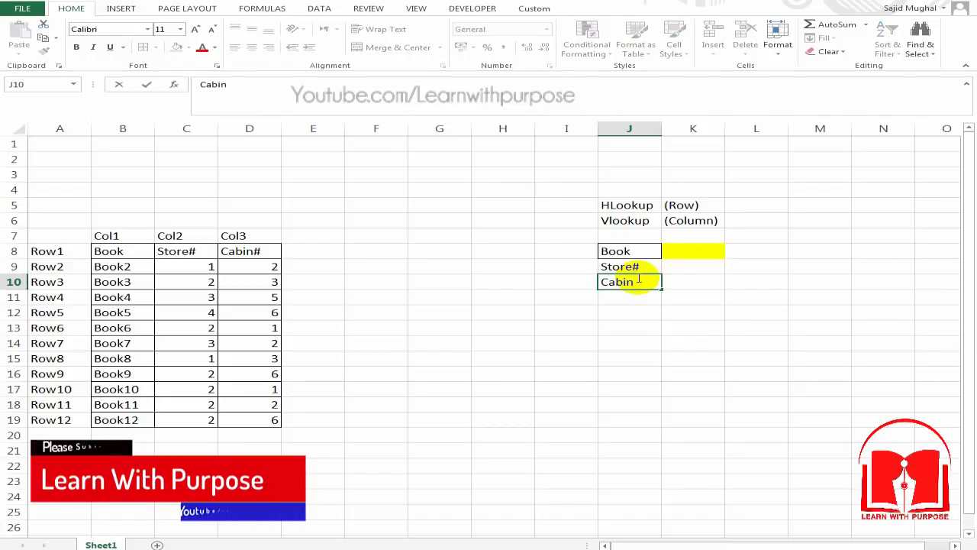
text(#)
key(Return)
Step: Insert a new column D between the Store# and Cabin# columns of the book table
key(Up)
key(Left)
key(Left)
key(Left)
key(Left)
key(Left)
key(Left)
key(Up)
key(Up)
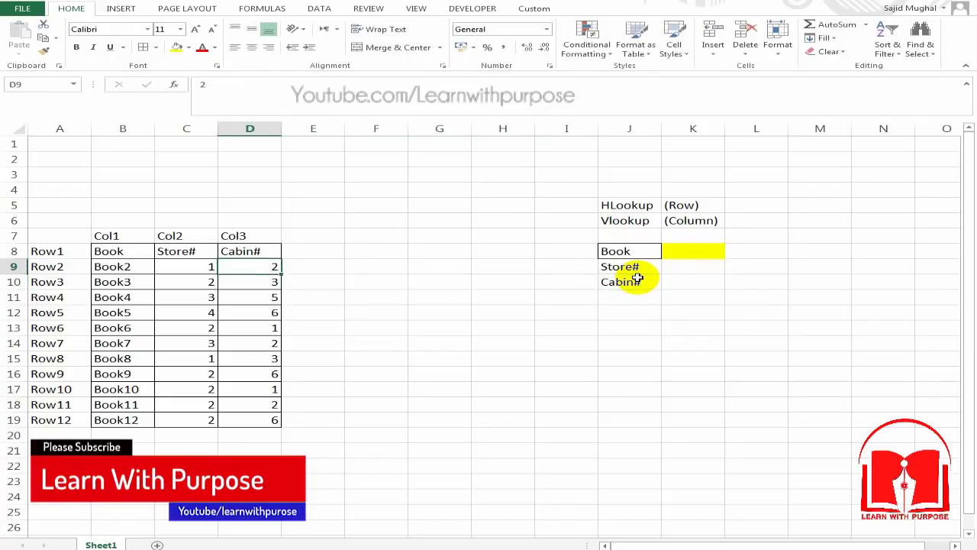
key(ctrl+shift+plus)
key(c)
key(Return)
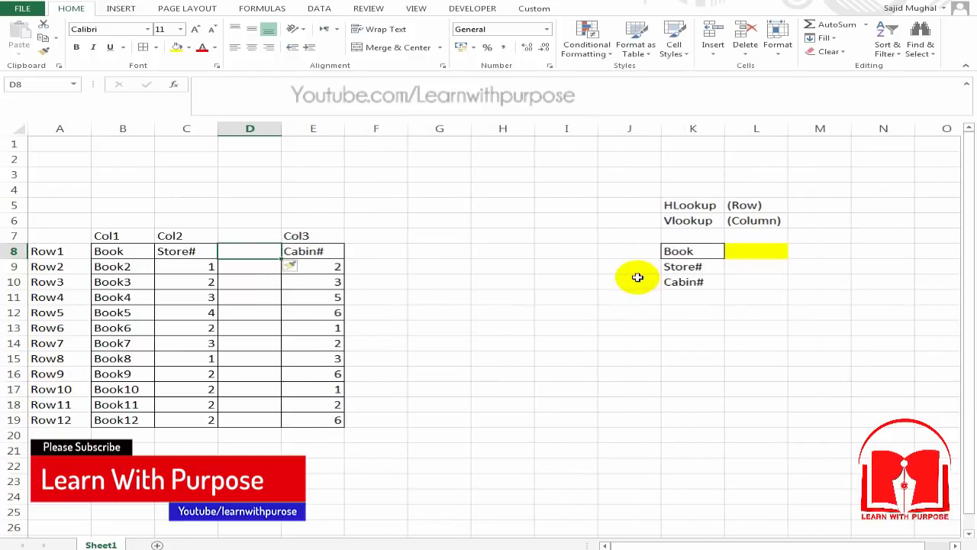
Step: Copy the whole Cabin# column, including its Col3 heading, from E7:E19 into the empty cells D7:D19
key(Up)
key(Up)
key(Right)
key(Down)
key(shift+Down)
key(shift+Down)
key(shift+Down)
key(shift+Down)
key(shift+Down)
key(shift+Down)
key(shift+Down)
key(shift+Down)
key(shift+Down)
key(shift+Down)
key(shift+Down)
key(shift+Down)
key(shift+Down)
key(shift+Down)
key(shift+Down)
key(shift+Down)
key(shift+Down)
key(shift+Down)
key(shift+Down)
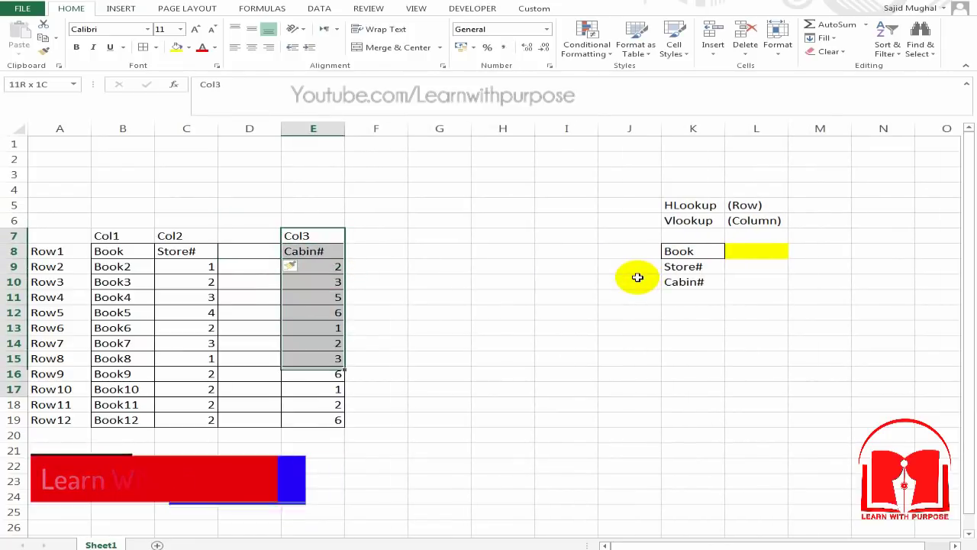
key(shift+Up)
key(shift+Up)
key(shift+Up)
key(shift+Up)
key(shift+Up)
key(shift+Up)
key(shift+Up)
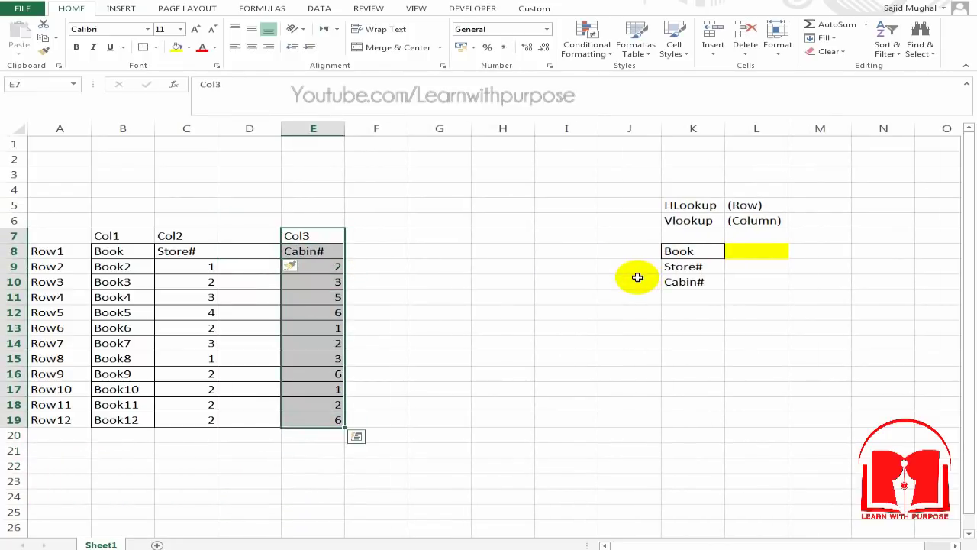
key(ctrl+c)
key(Left)
key(ctrl+v)
Step: Replace the duplicated column's headings with Col4 in cell E7 and Price in cell E8
key(Right)
text(Col)
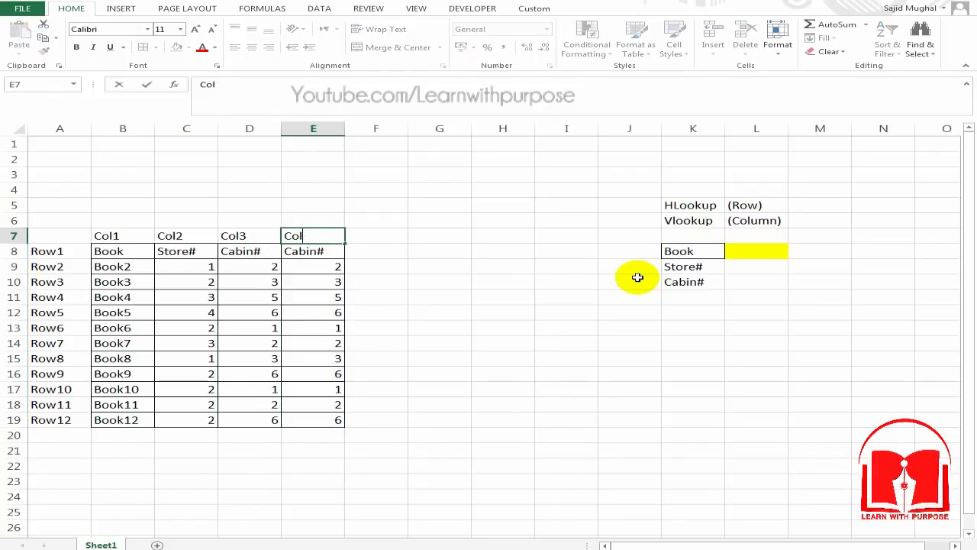
text(4)
key(Return)
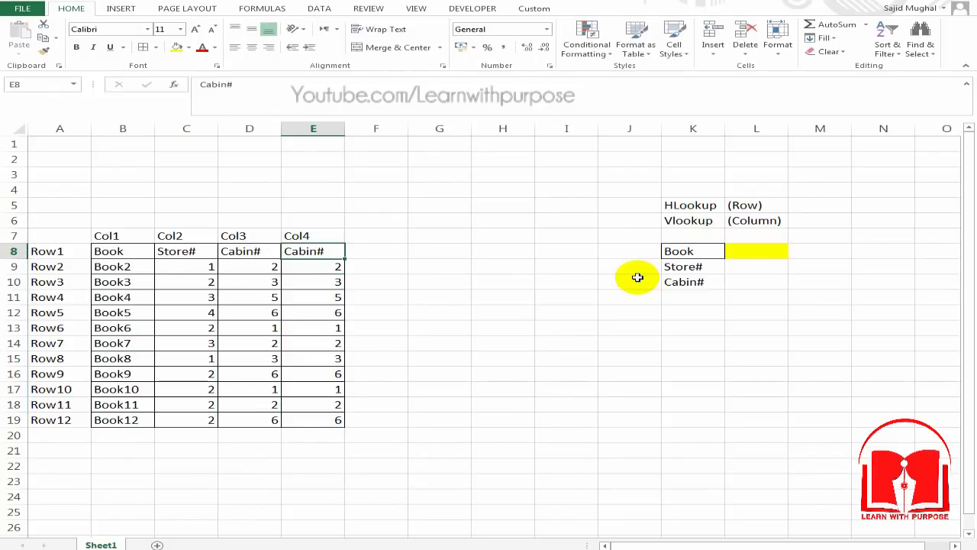
text(Price)
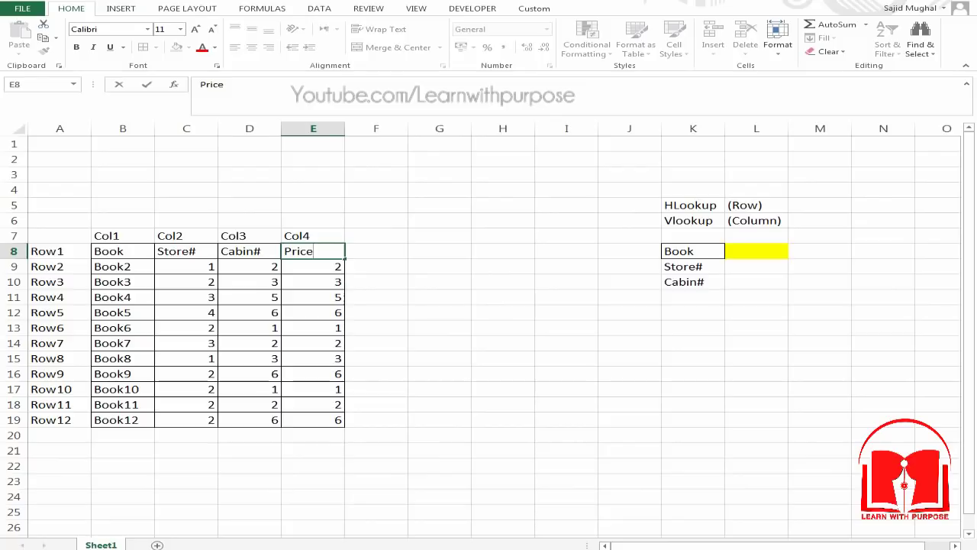
Step: Enter the prices 500, 600, 200, 300 and 200 in cells E9 to E13
click(316, 267)
text(500)
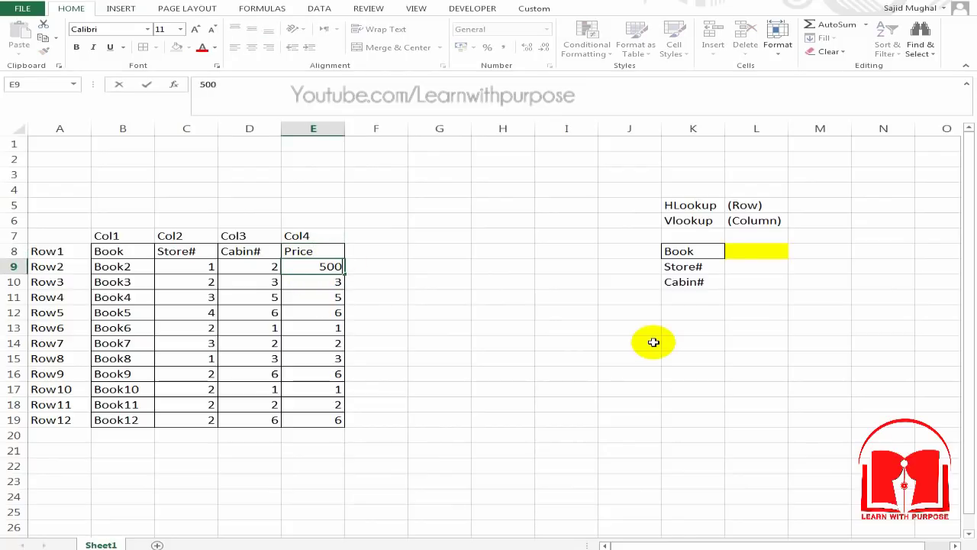
key(Return)
text(600)
key(Return)
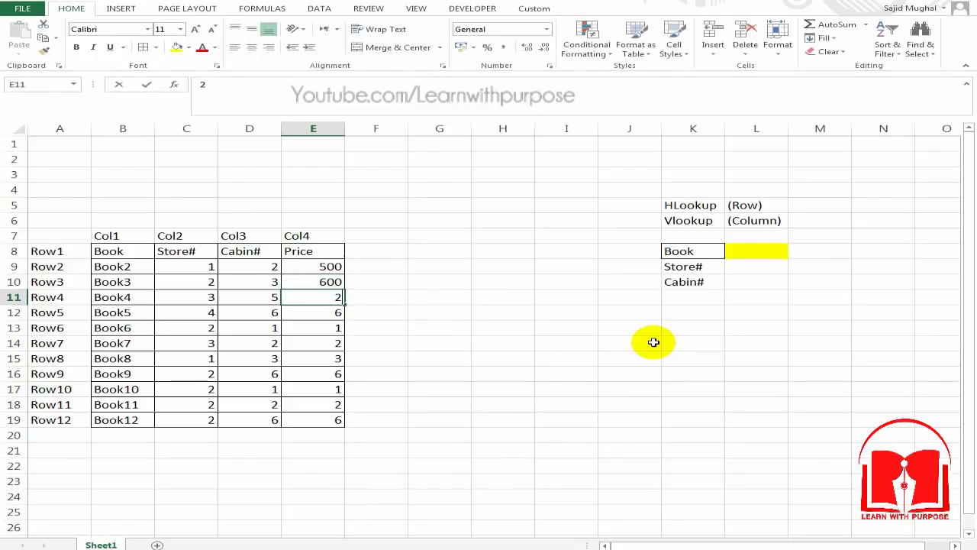
text(200)
key(Return)
text(300)
key(Return)
text(200)
key(Return)
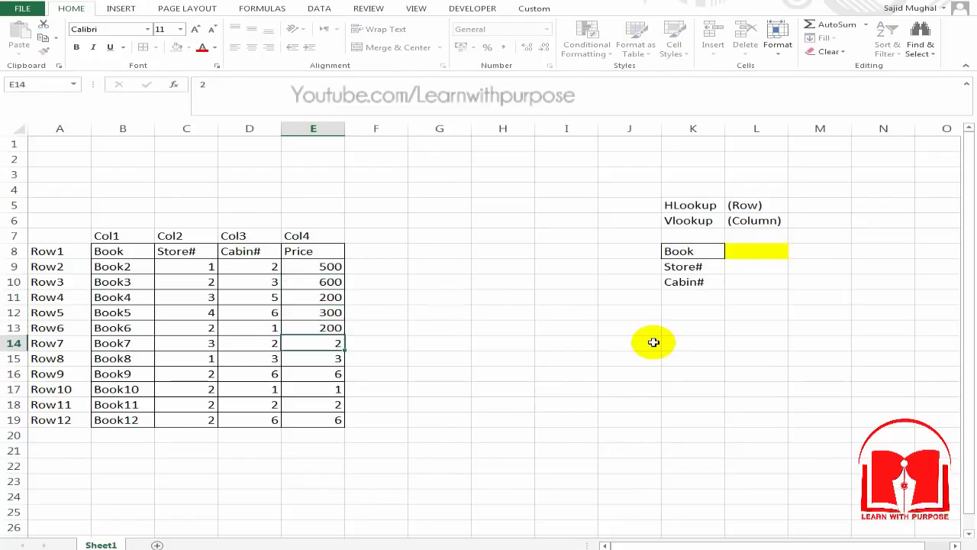
Step: Copy the five prices from E9:E13 into cells E14 to E18
key(Up)
key(Up)
key(Up)
key(Up)
key(Up)
key(shift+Down)
key(shift+Down)
key(shift+Down)
key(shift+Down)
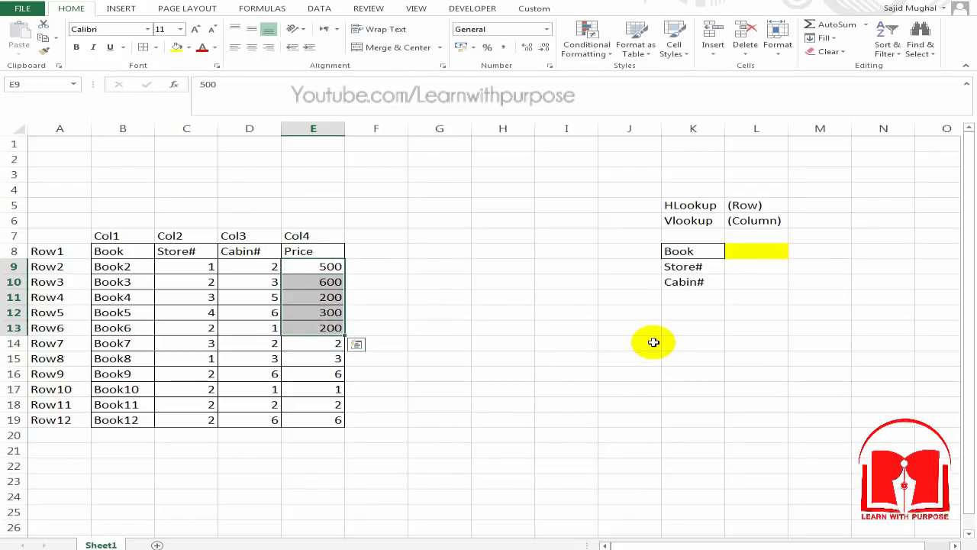
key(ctrl+c)
key(ctrl+Down)
key(Up)
key(Up)
key(Up)
key(Up)
key(Up)
key(Up)
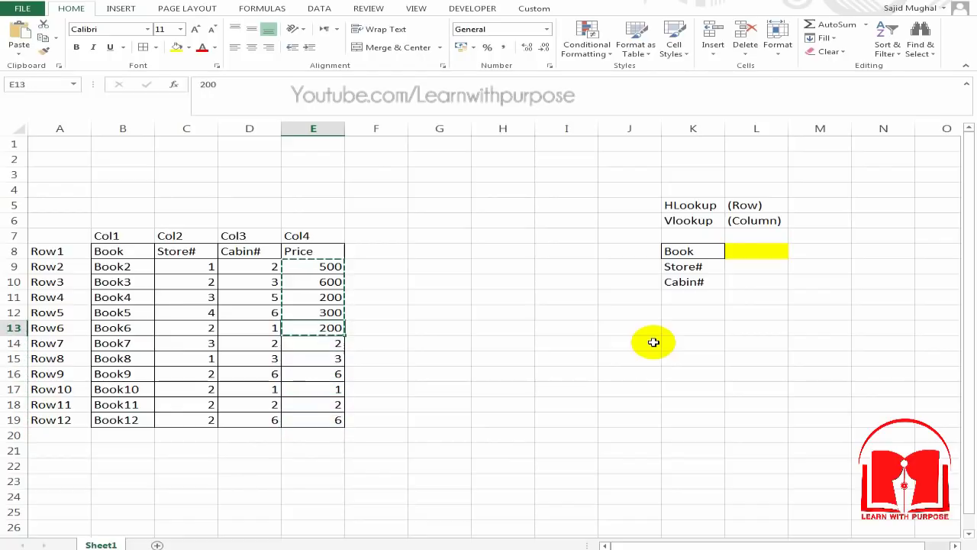
key(Down)
key(Down)
key(Up)
key(ctrl+v)
Step: Enter the price 200 for Book12 in cell E19
key(ctrl+Down)
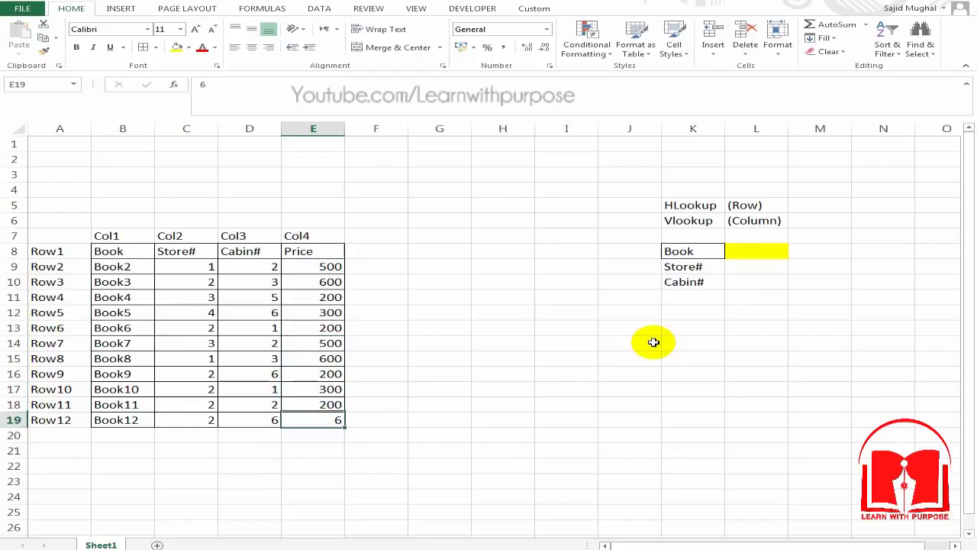
text(200)
key(Return)
Step: Enter the label Price in cell K11, below the Cabin# label of the lookup block
key(Up)
key(Right)
key(Right)
key(Right)
key(Right)
key(Right)
key(Right)
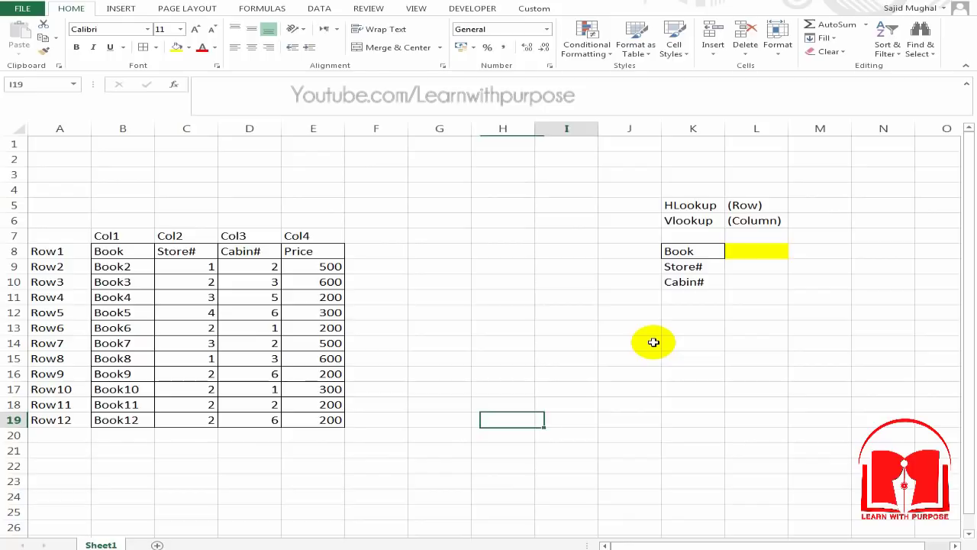
key(Up)
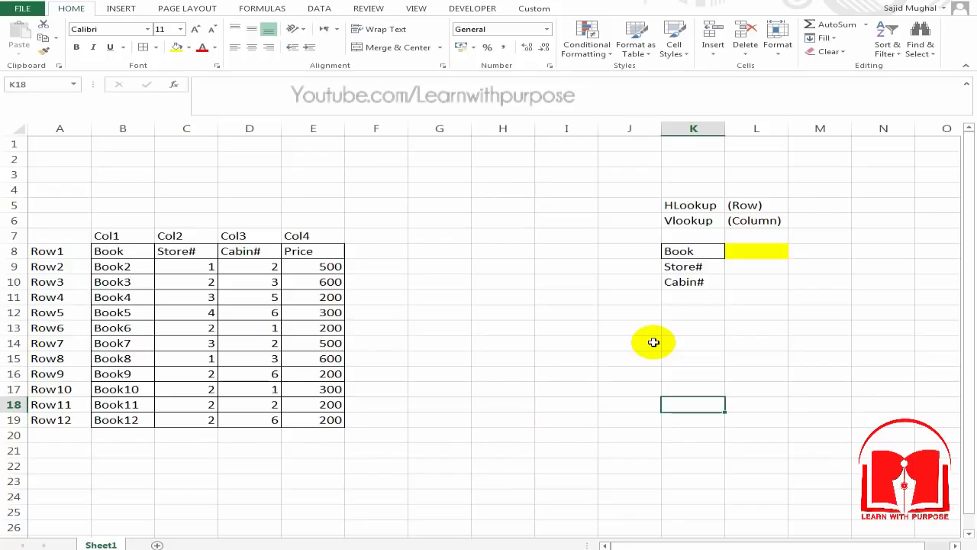
key(Up)
key(Up)
key(Up)
key(Up)
key(Up)
key(Up)
key(Up)
text(Pr)
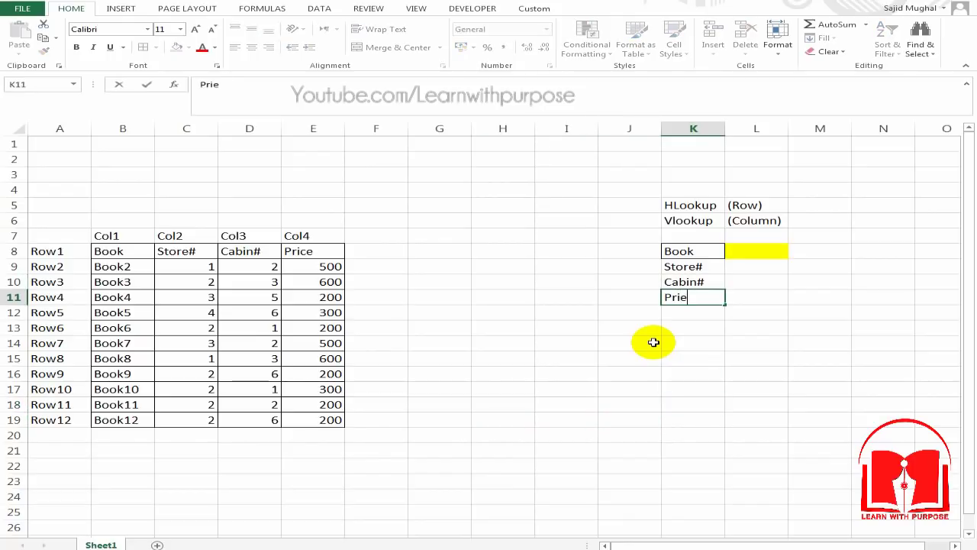
Step: Start a VLOOKUP formula in cell L9 beside Store#, using the absolute reference $L$8 as the lookup value
key(Up)
key(Up)
key(Right)
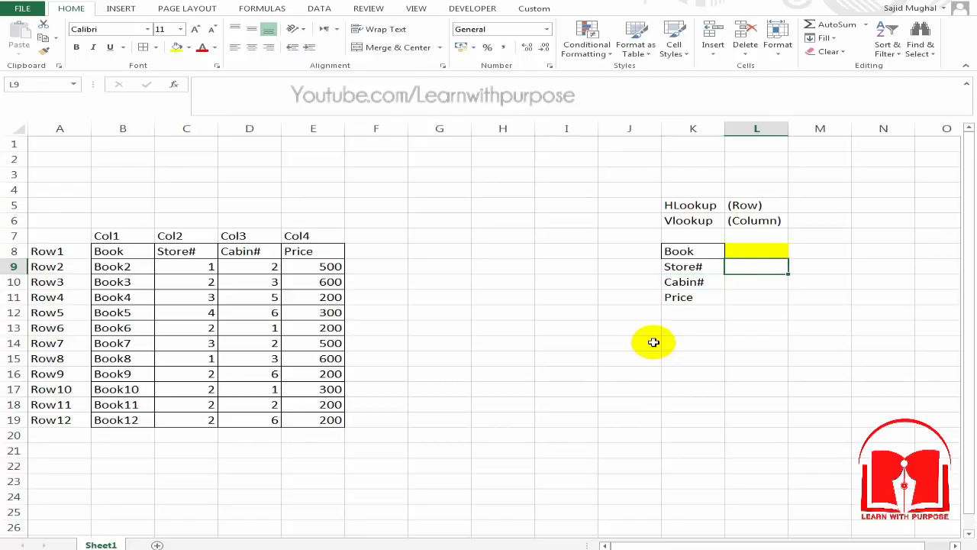
key(Left)
key(Right)
key(Left)
key(Right)
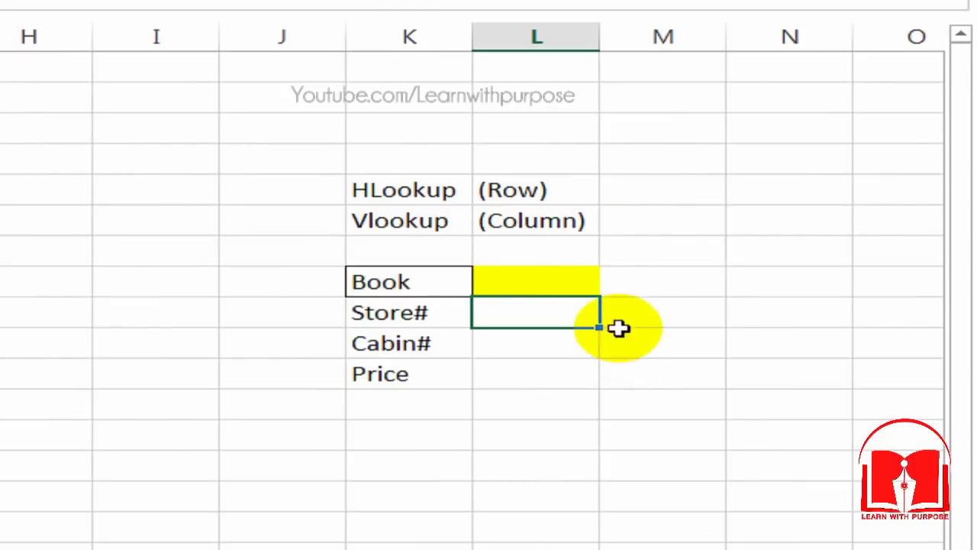
text(=vl)
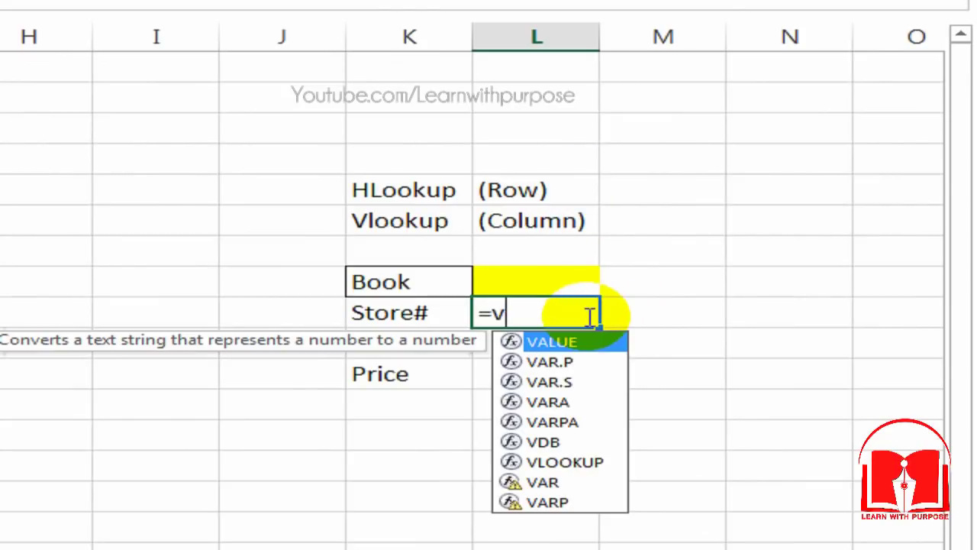
key(Tab)
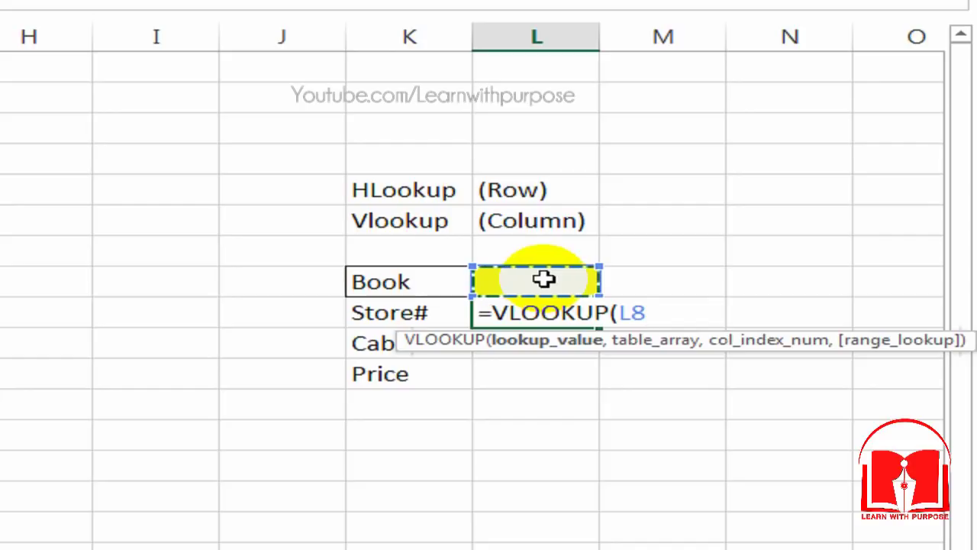
text(,)
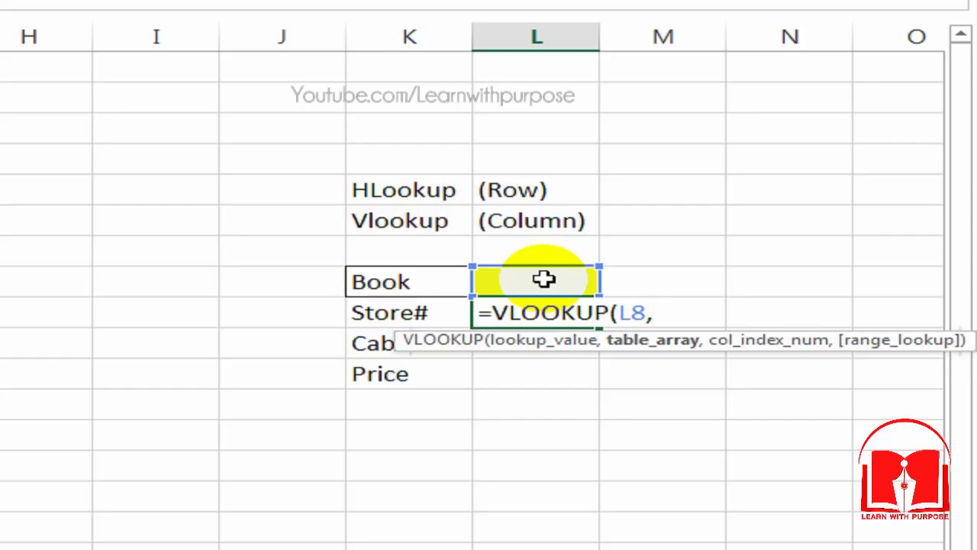
key(BackSpace)
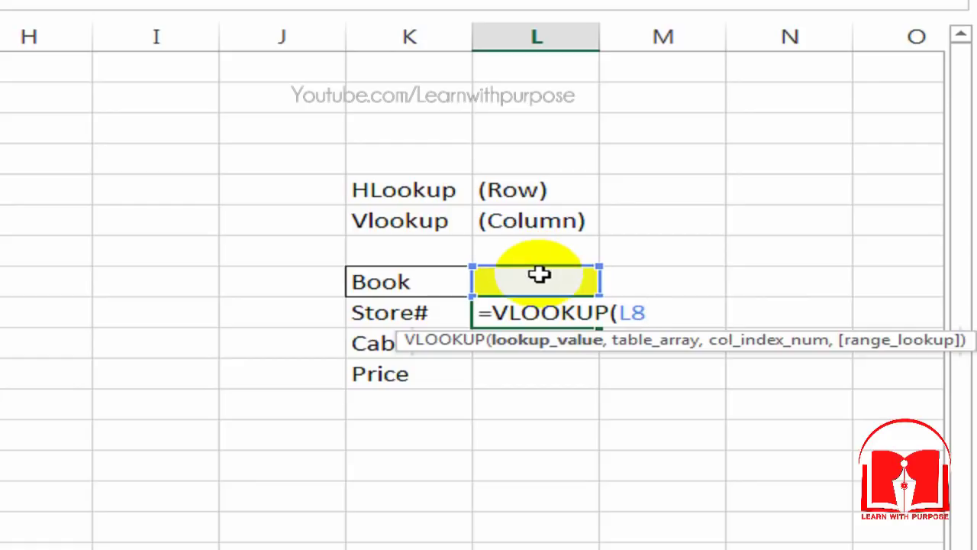
key(F4)
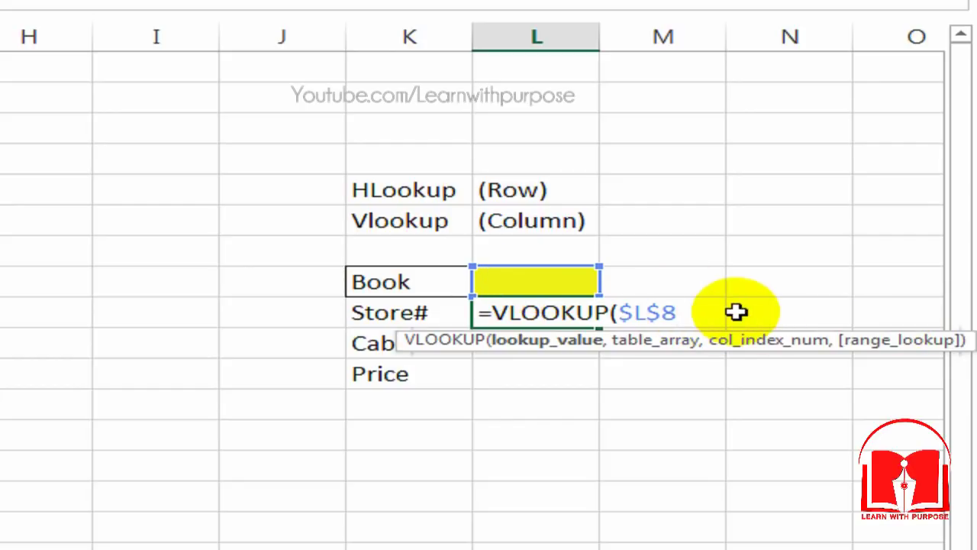
text(,)
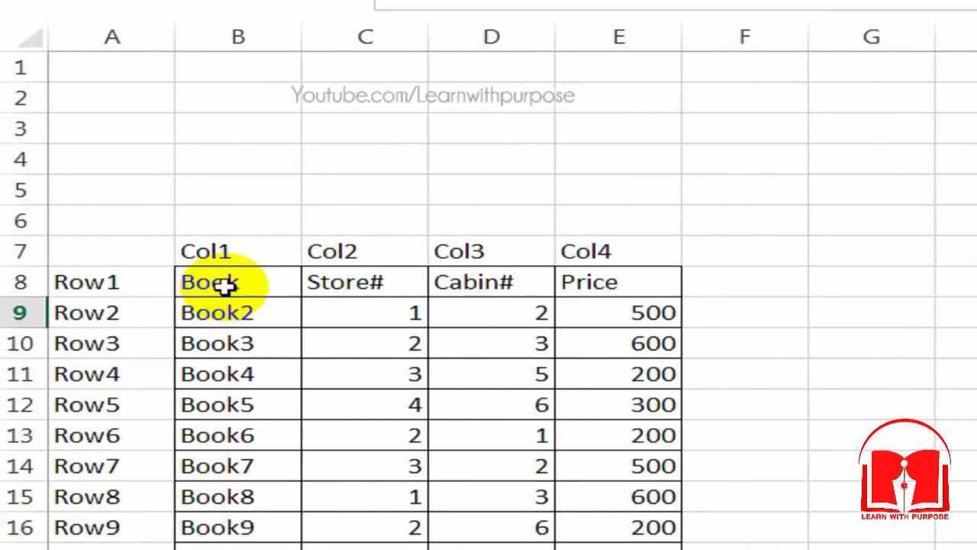
Step: Complete the L9 formula with the table array $B$8:$E$19, column index 2 and range lookup 0
drag(248, 280, 633, 414)
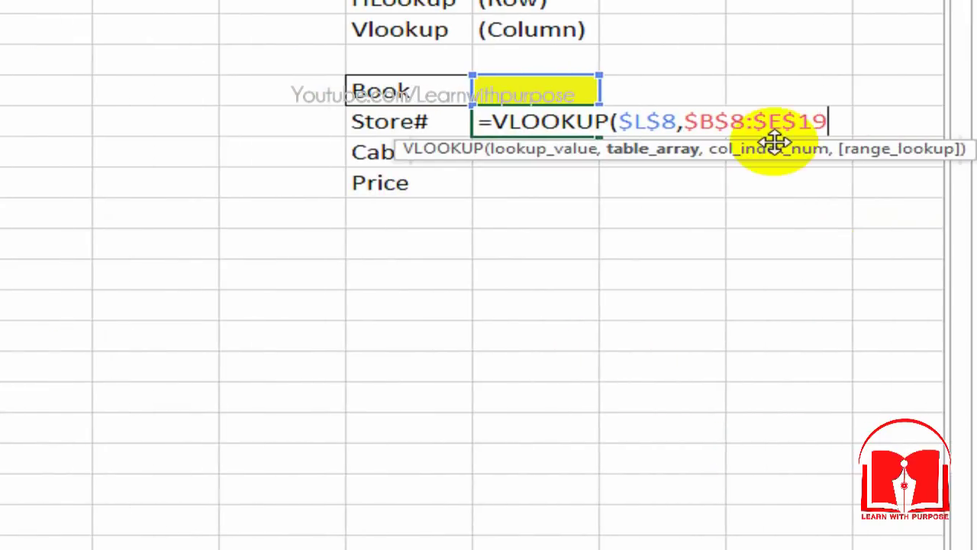
text(,)
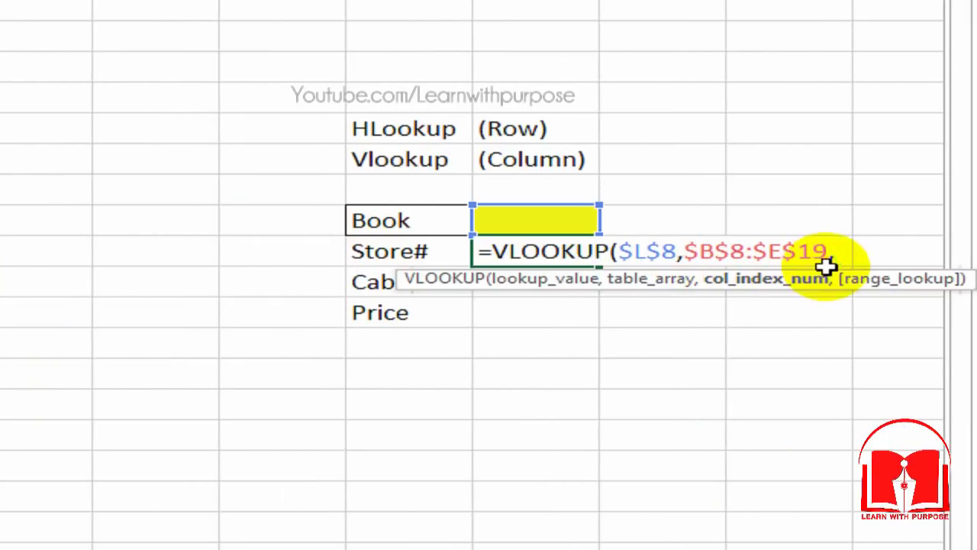
text(2)
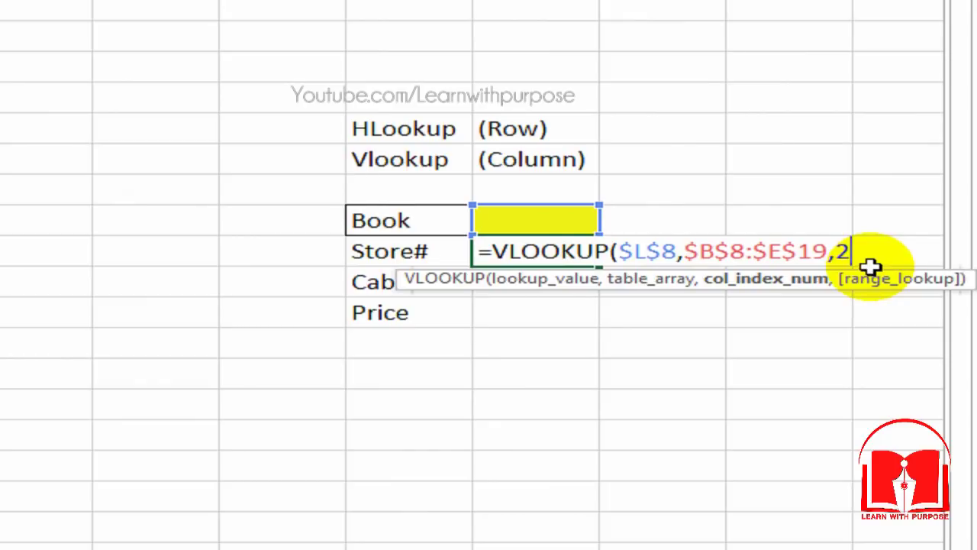
text(,0)
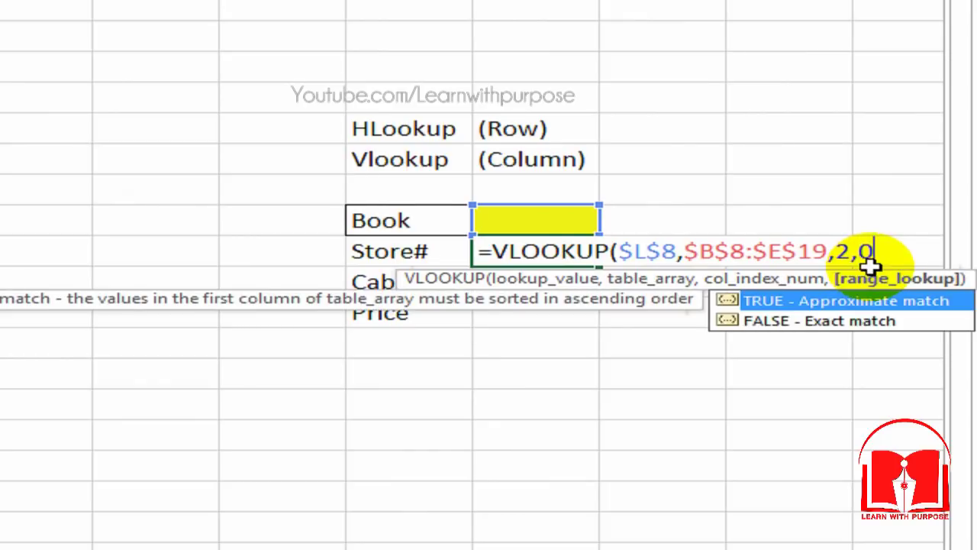
key(Return)
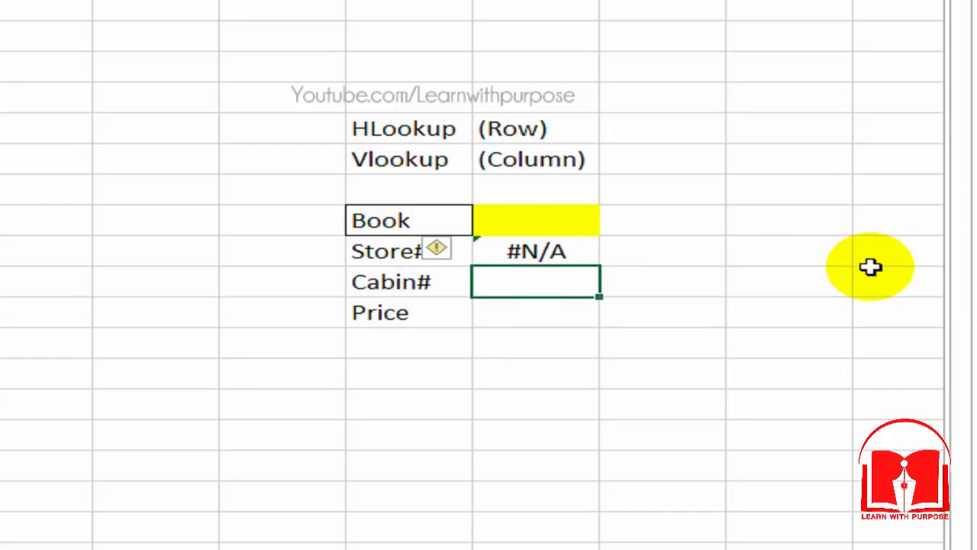
Step: Enter Book1 as the lookup book in cell L8 and inspect the VLOOKUP formula in L9
key(Up)
key(Up)
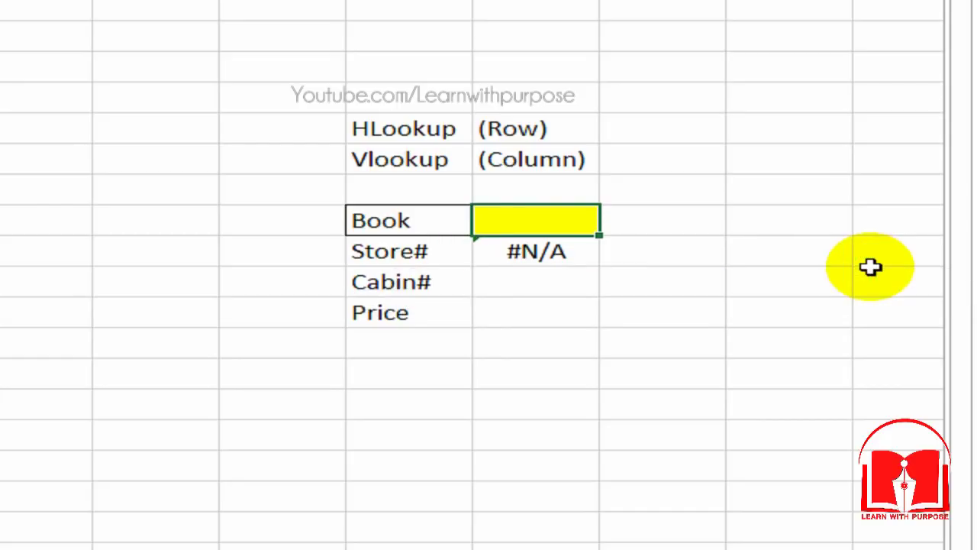
text(Book1)
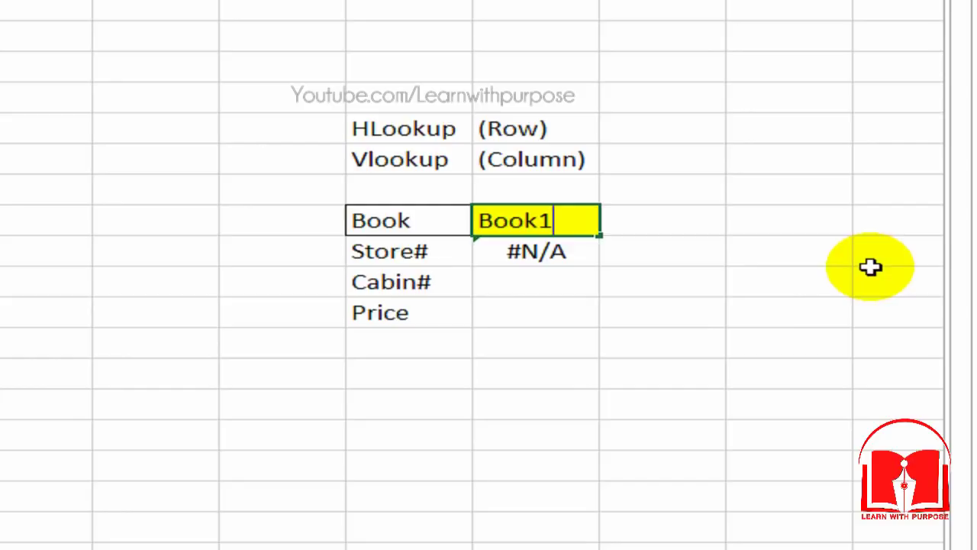
key(Return)
key(Up)
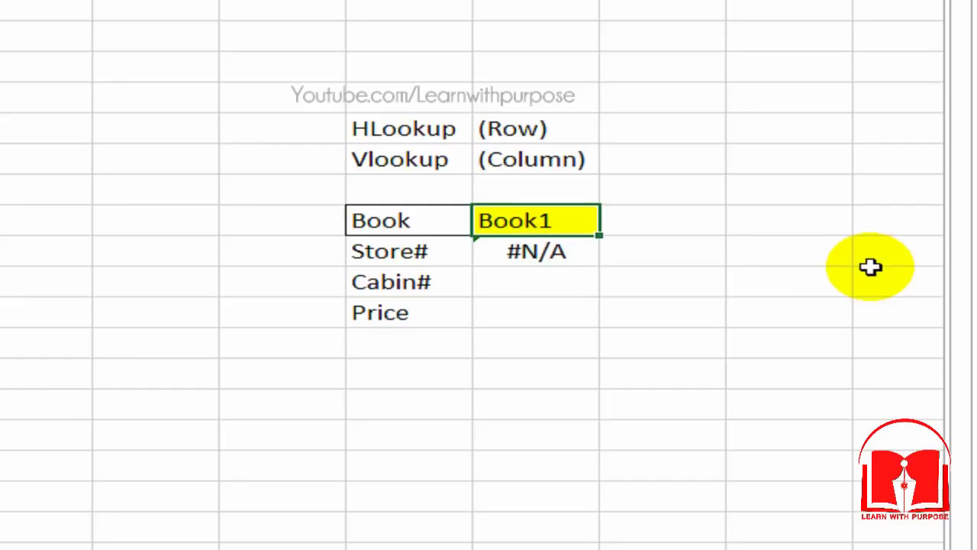
key(Down)
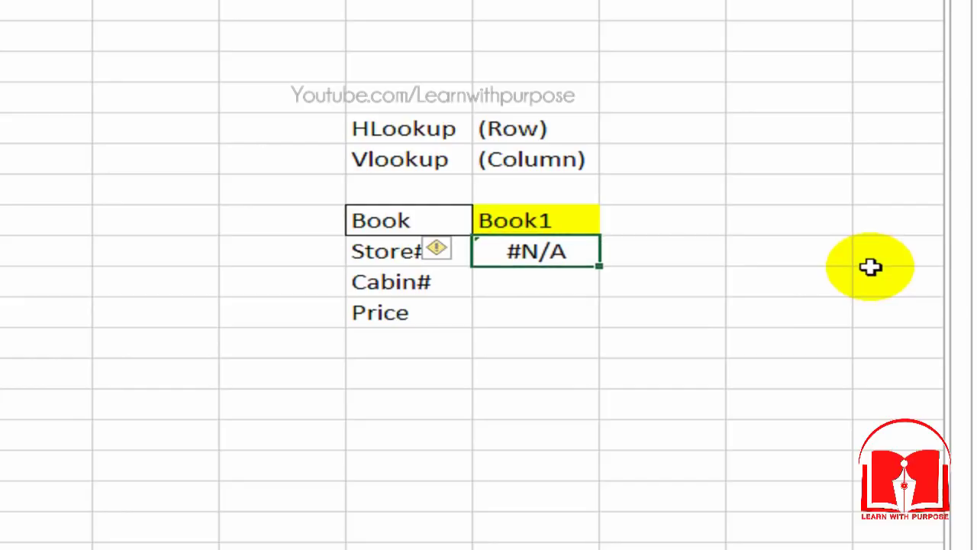
key(F2)
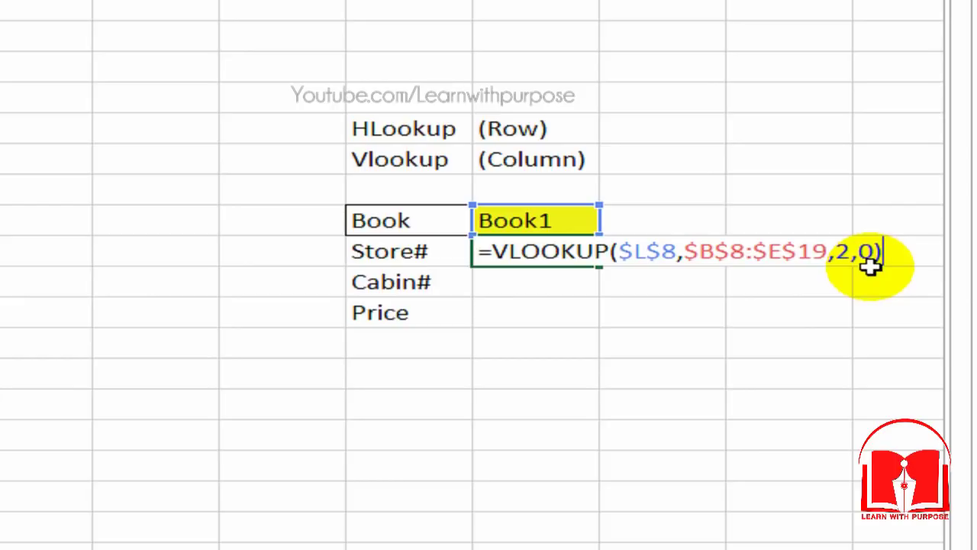
key(Return)
key(Up)
key(Up)
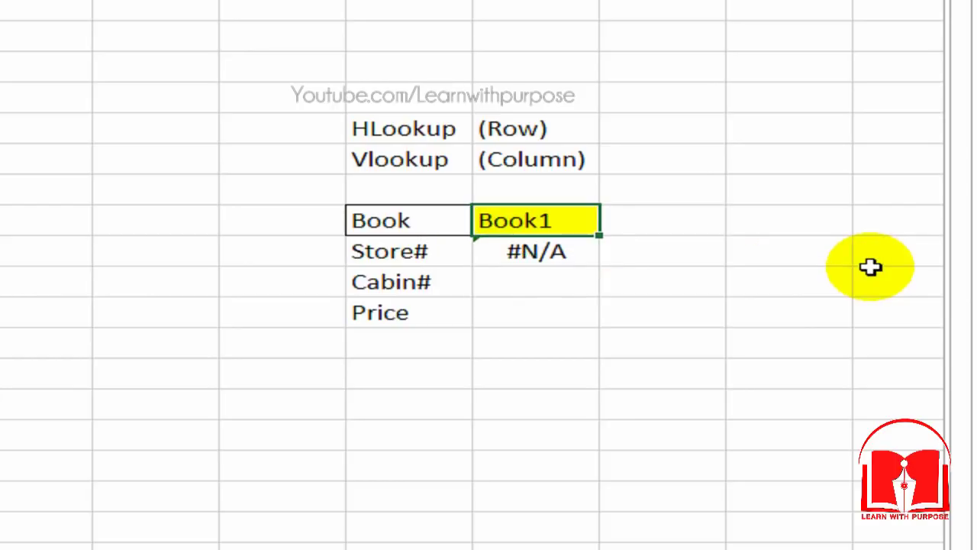
Step: Change the lookup book in cell L8 to Book2
key(Left)
key(Right)
key(F2)
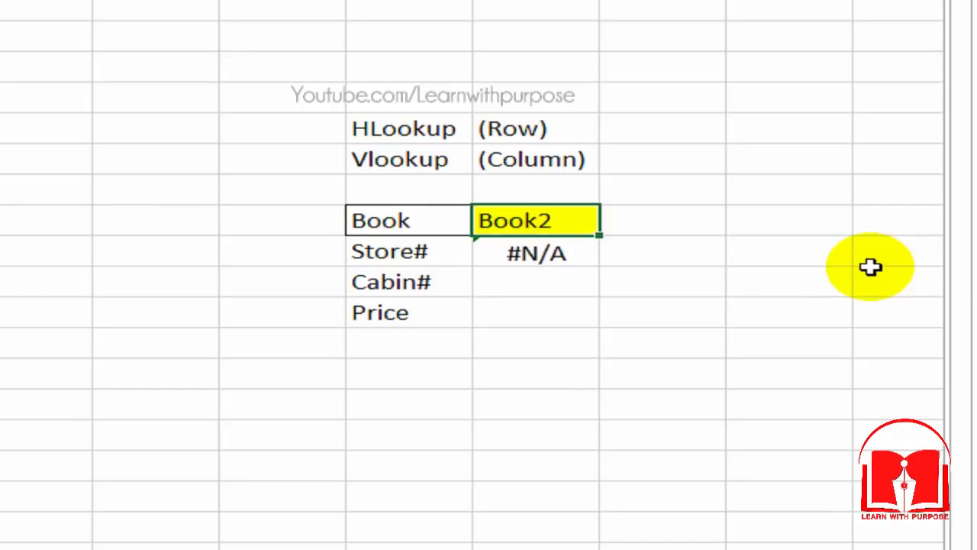
key(Return)
key(Down)
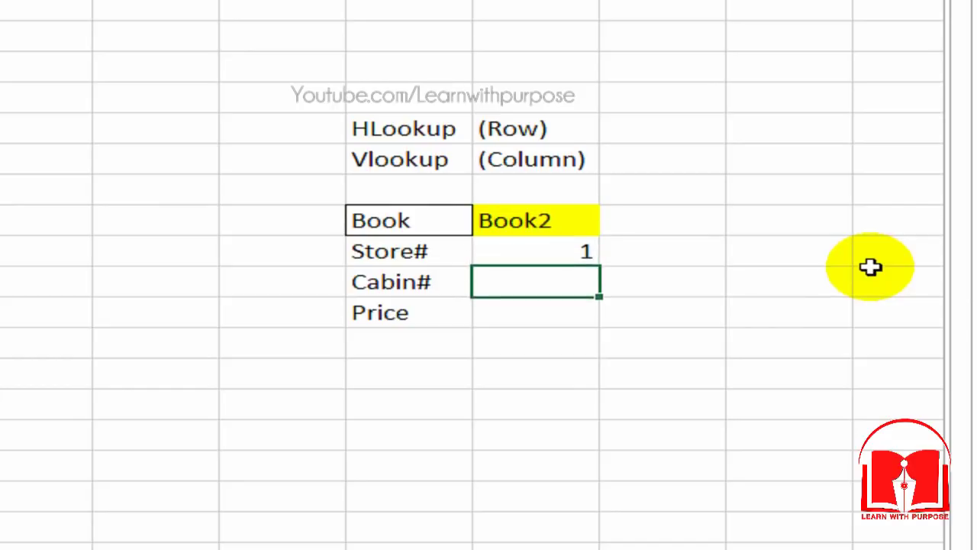
Step: Copy the complete VLOOKUP formula text from L9 into the Cabin# cell L10 and the Price cell L11
key(Up)
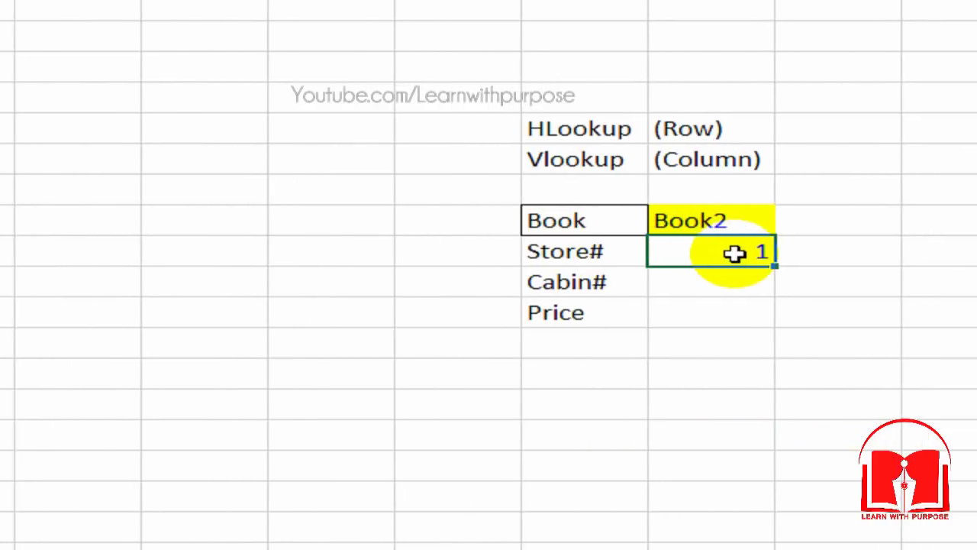
double_click(732, 253)
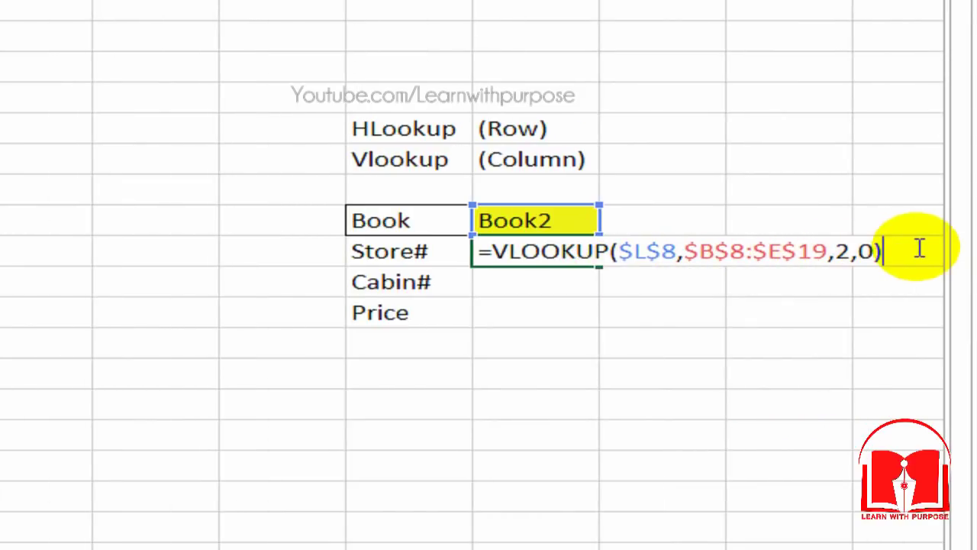
drag(920, 248, 510, 233)
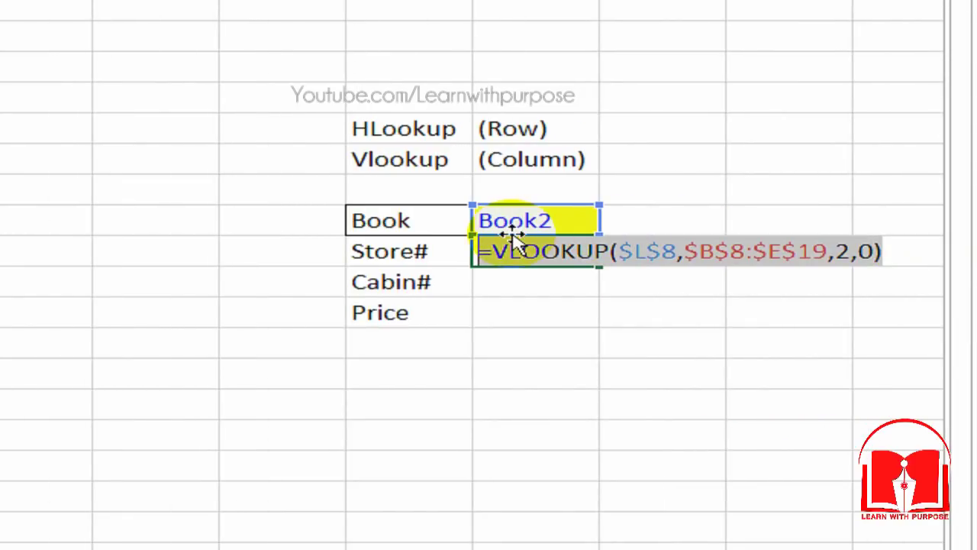
key(Escape)
key(Down)
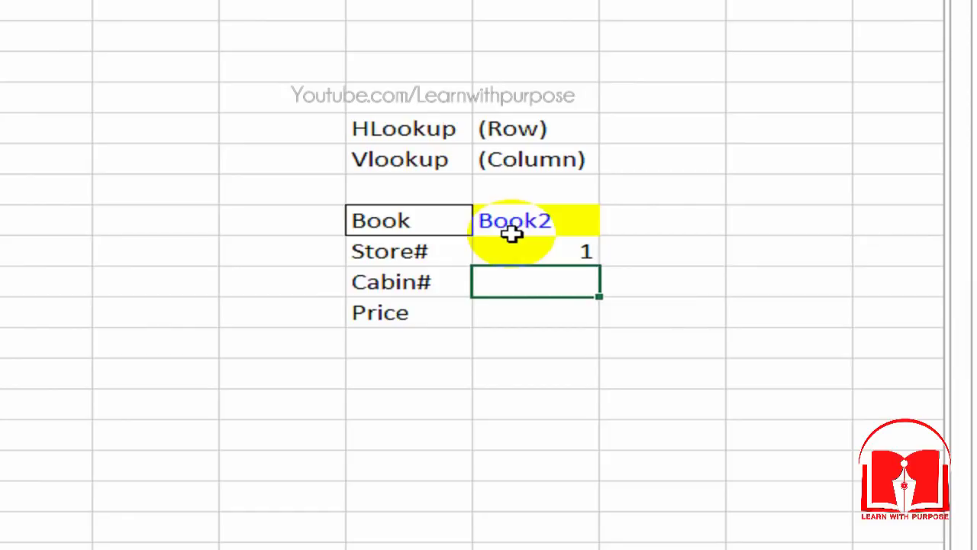
text(1)
key(Down)
text(1)
key(Up)
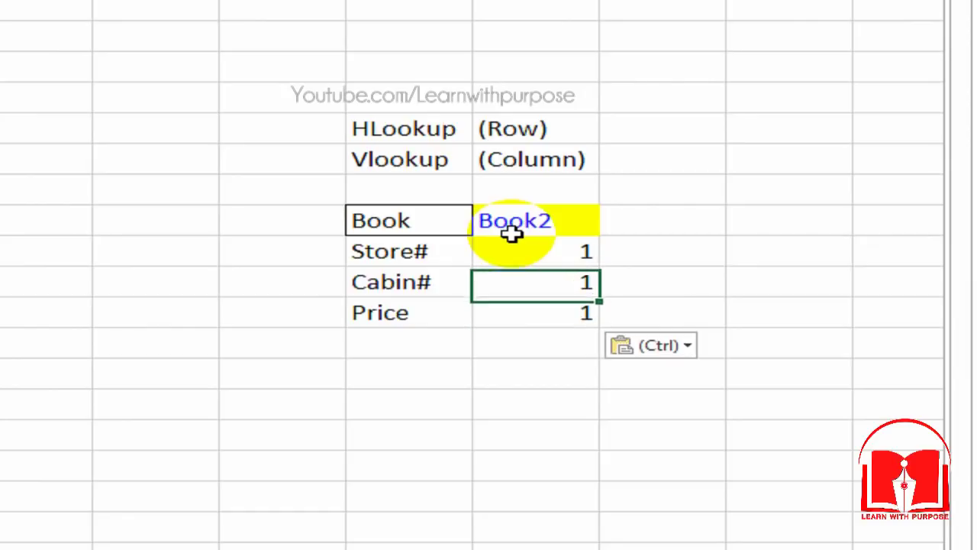
Step: Set the column index of the Cabin# VLOOKUP formula in L10 to 3
key(F2)
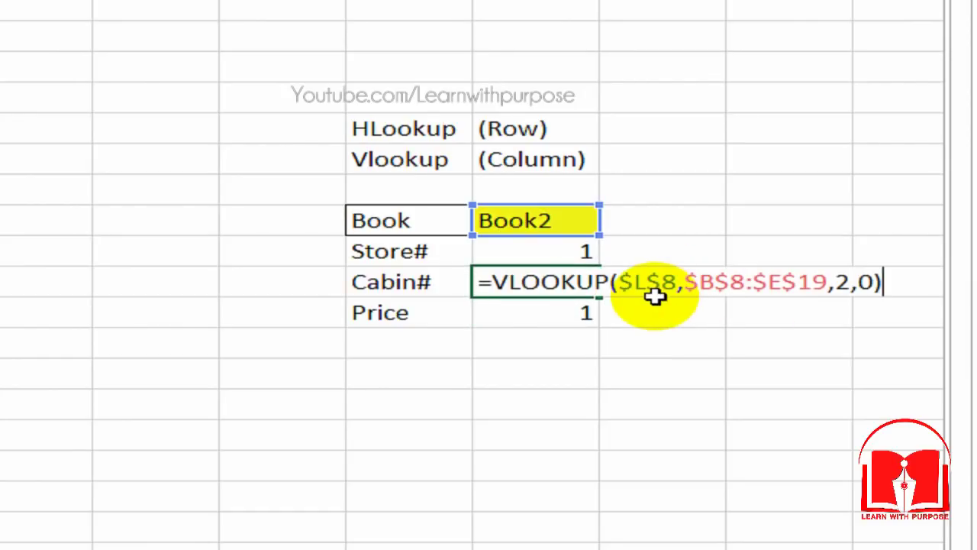
key(Left)
key(Left)
key(Left)
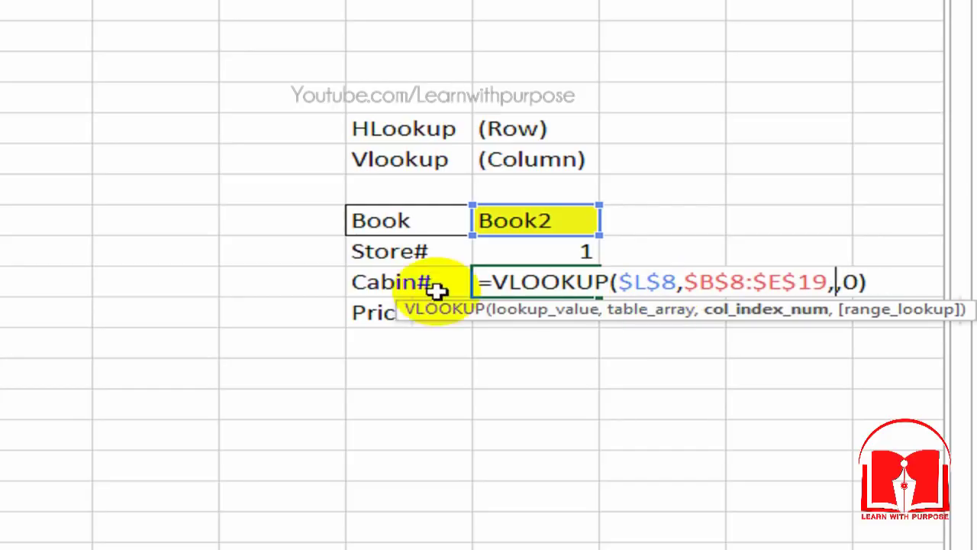
key(BackSpace)
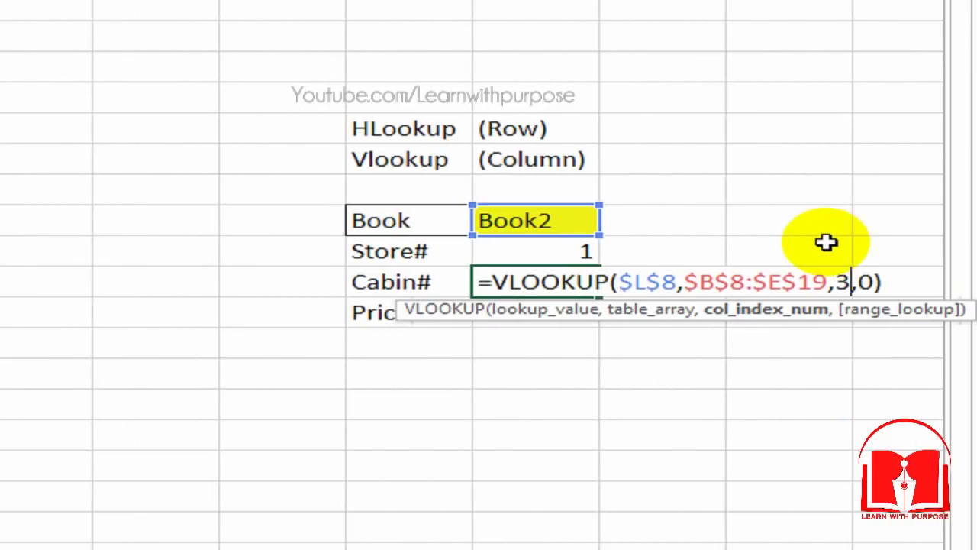
key(Return)
Step: Set the column index of the Price VLOOKUP formula in L11 to 4
key(F2)
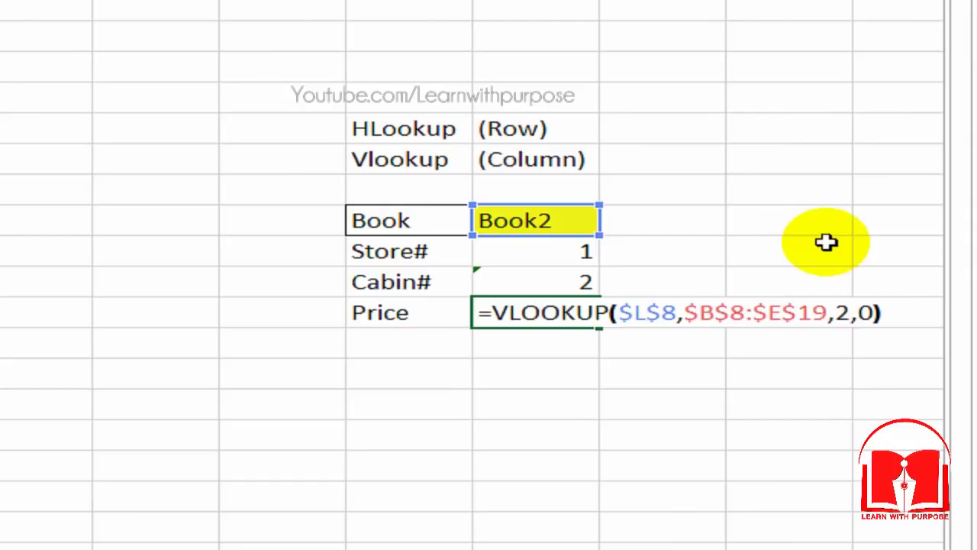
key(Left)
key(Left)
key(Left)
text(4)
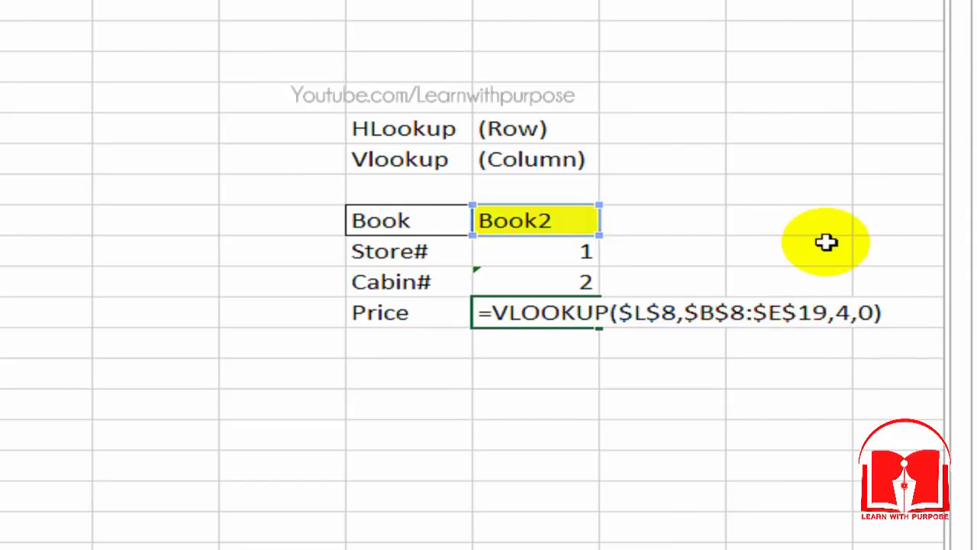
key(ctrl+Return)
Step: Change the lookup book in L8 to Book3 and check the store number, cabin number and price
key(Left)
key(Up)
key(Up)
key(Up)
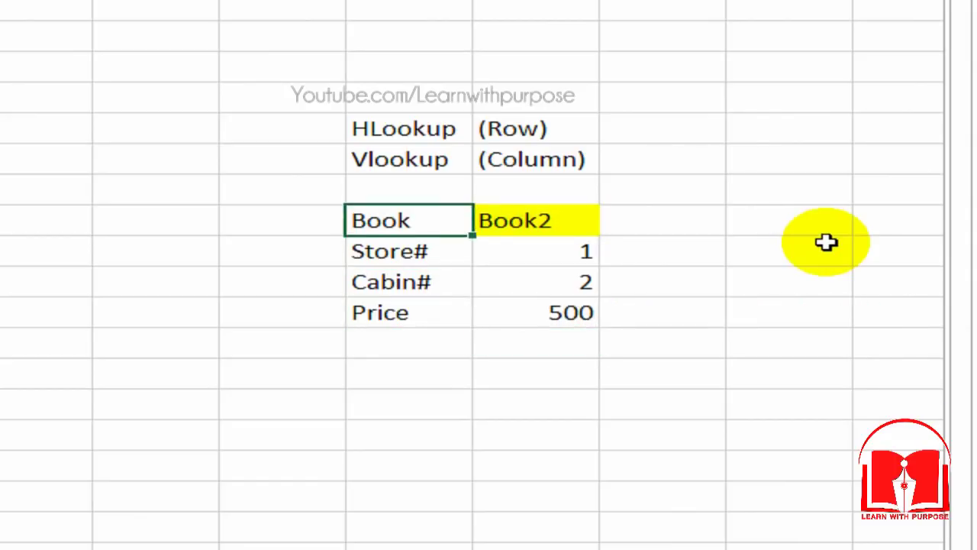
key(Right)
key(F2)
key(Return)
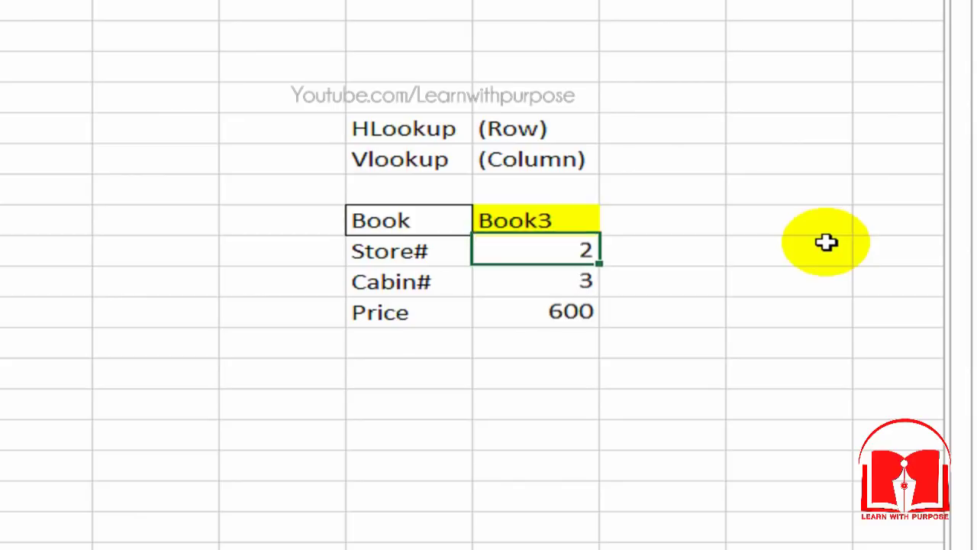
key(Up)
key(Down)
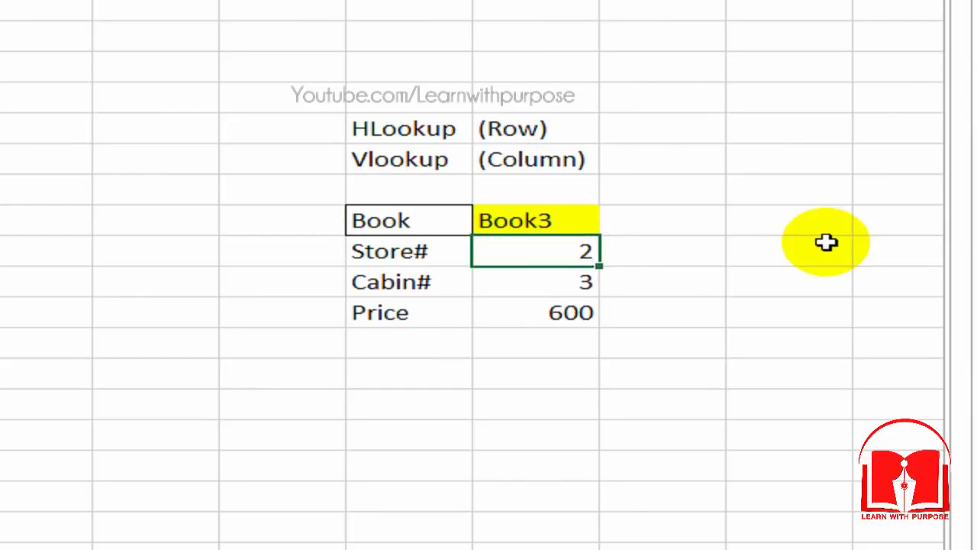
key(Down)
key(Down)
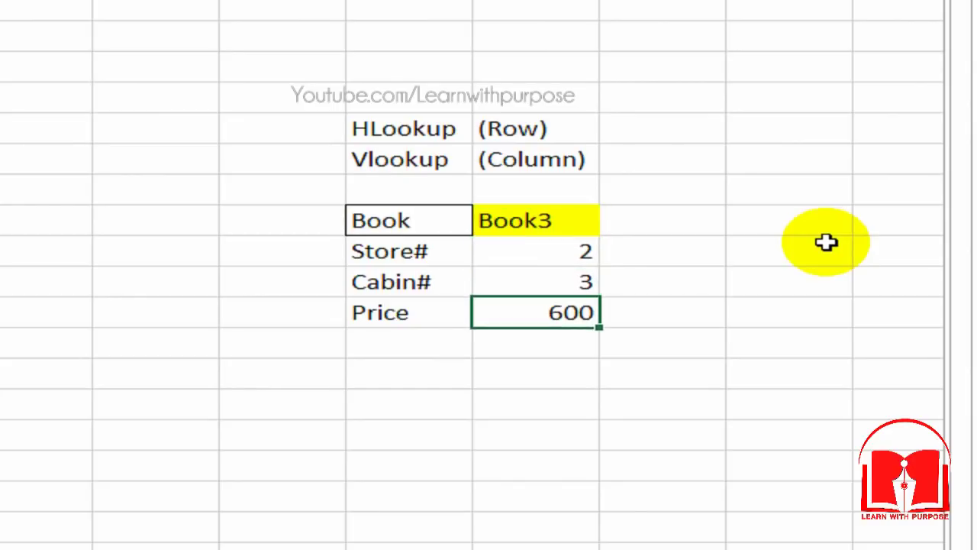
Step: Change the lookup book in L8 to Book4 and check the store number, cabin number and price
key(Up)
key(Up)
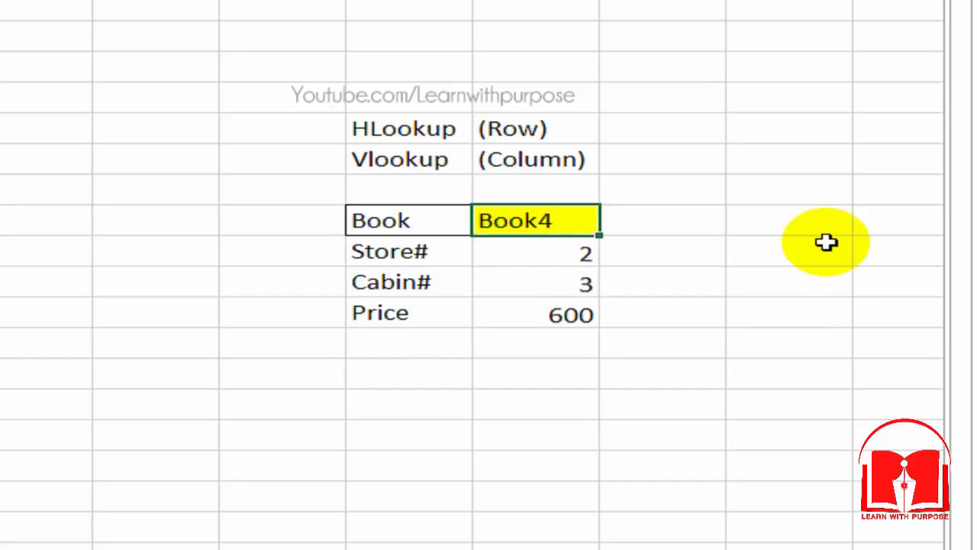
key(Return)
key(Up)
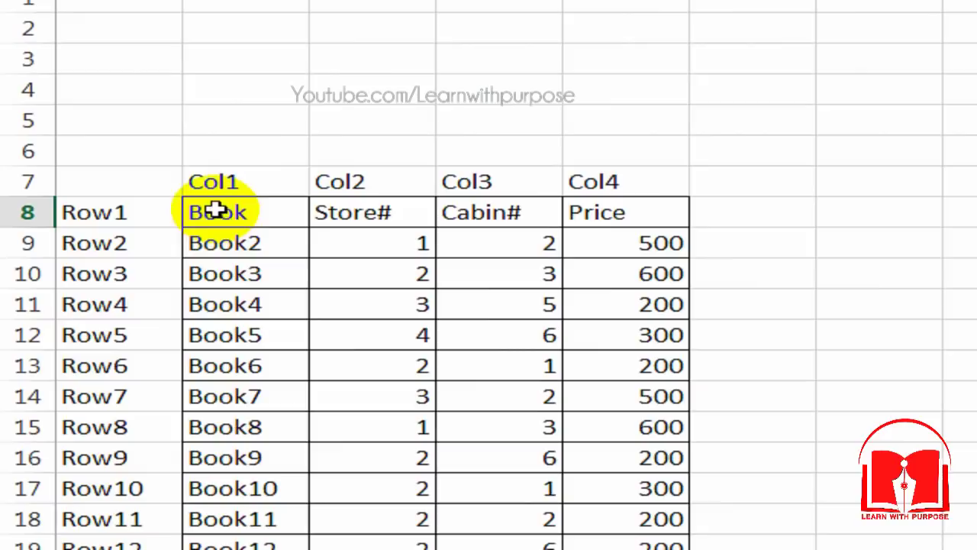
Step: Examine the source table's layout, comparing the book names down column B with the headings across row 8
drag(120, 253, 124, 373)
drag(248, 447, 246, 526)
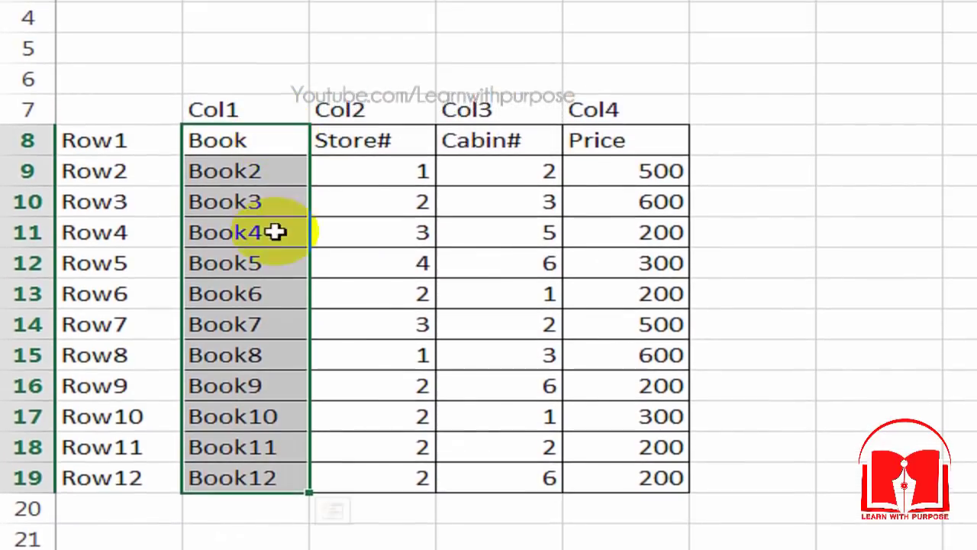
click(372, 148)
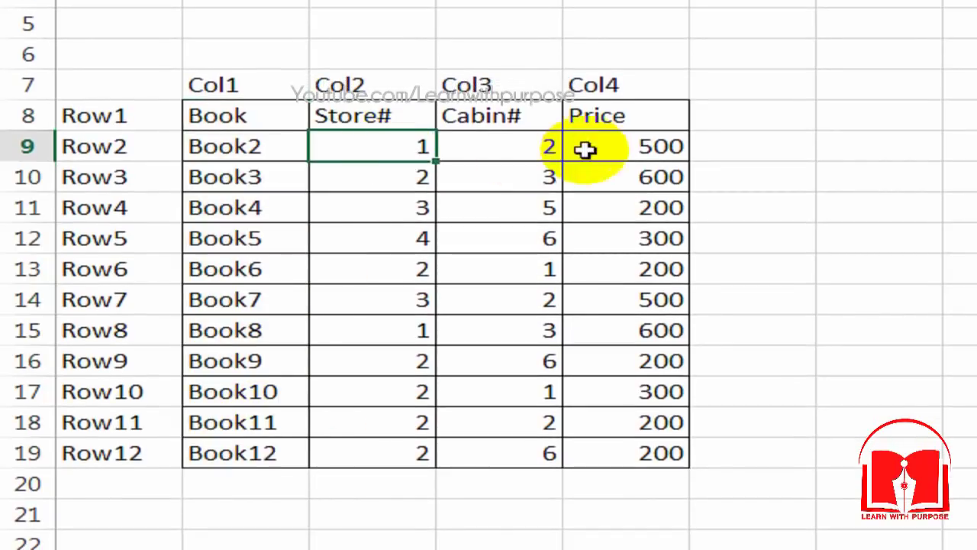
drag(195, 113, 672, 137)
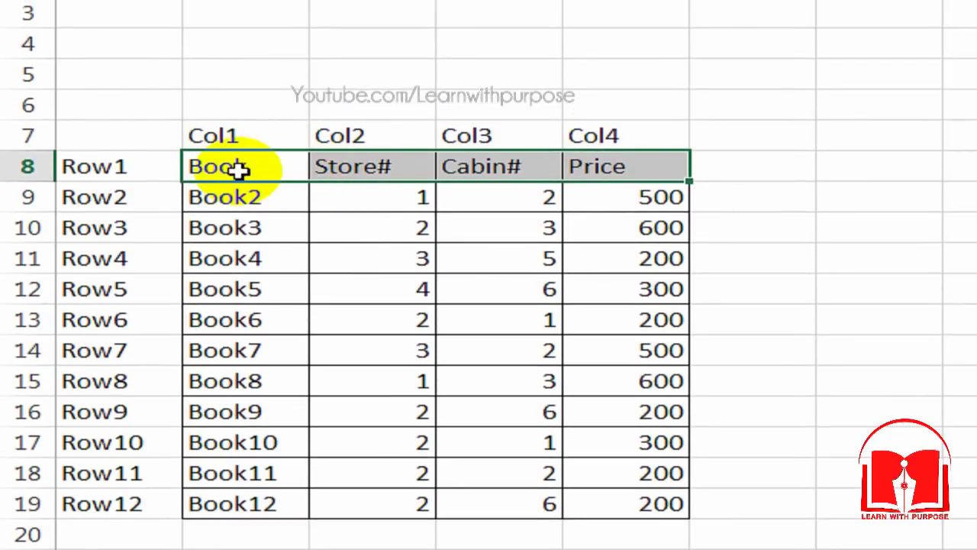
click(211, 199)
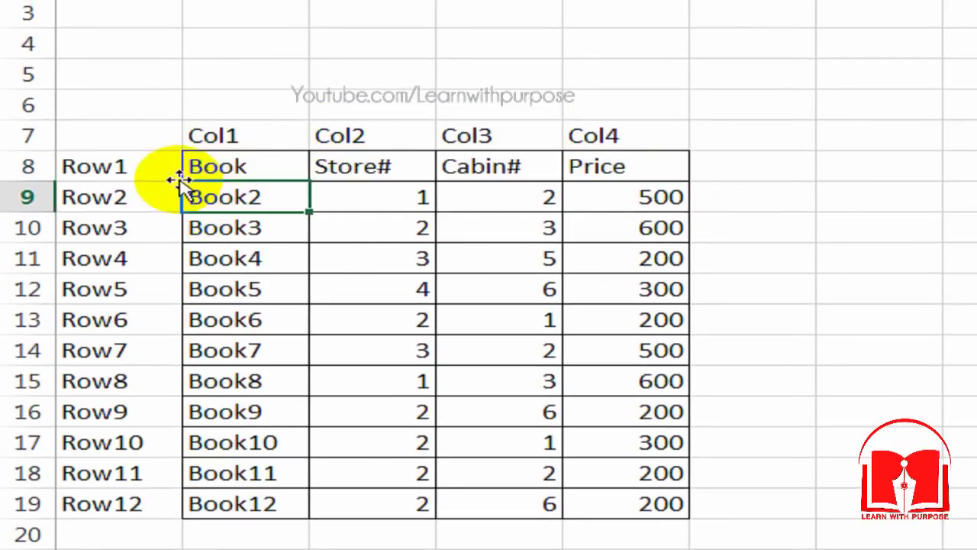
click(142, 166)
drag(233, 167, 633, 160)
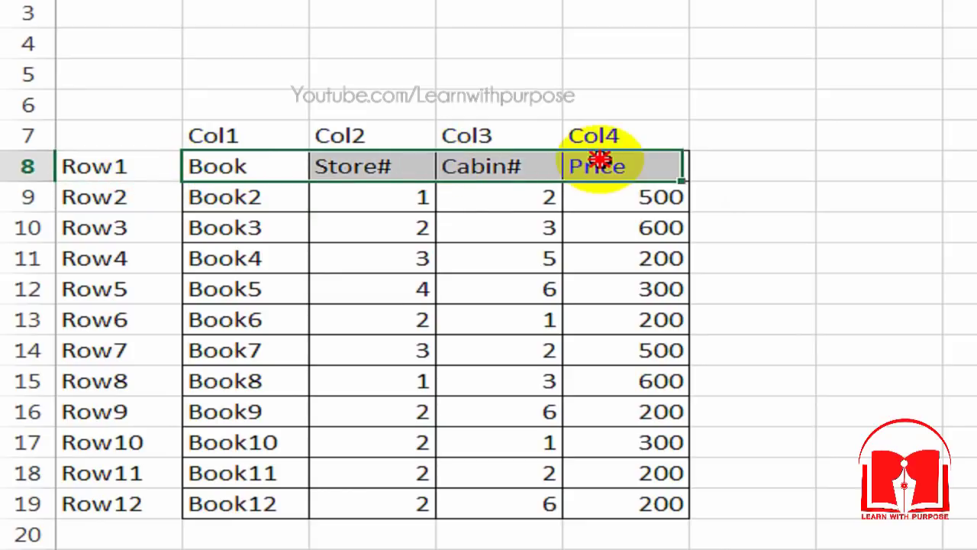
click(126, 168)
click(269, 166)
drag(269, 167, 471, 156)
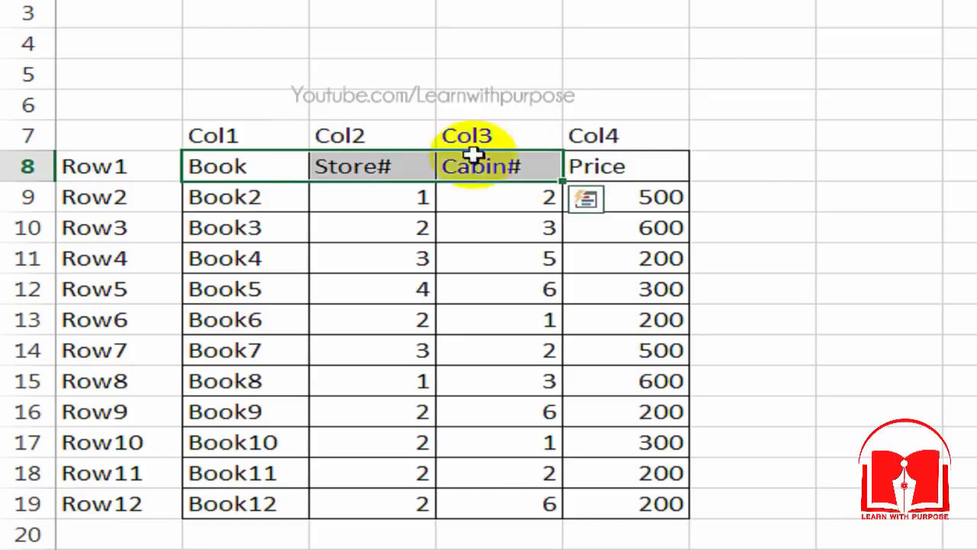
click(187, 206)
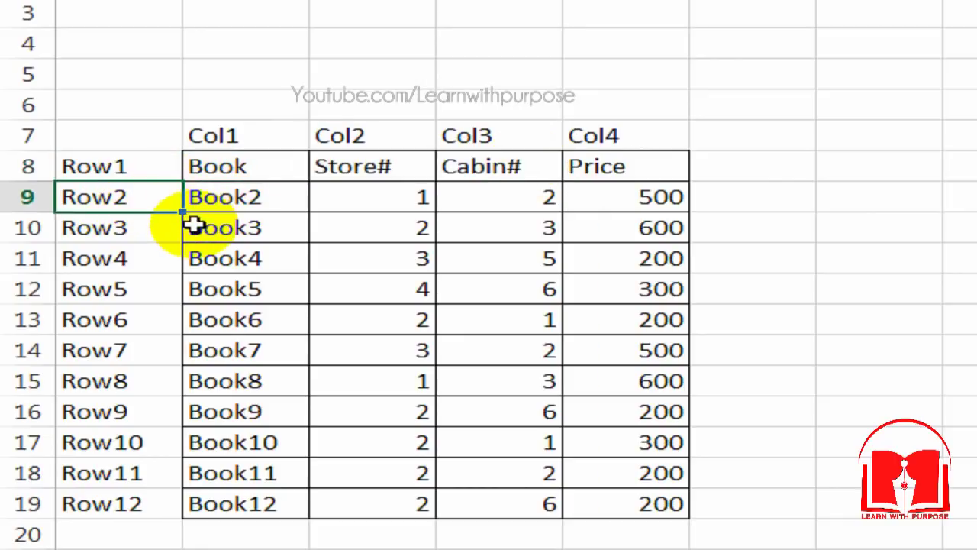
click(208, 229)
click(214, 291)
click(229, 321)
click(253, 365)
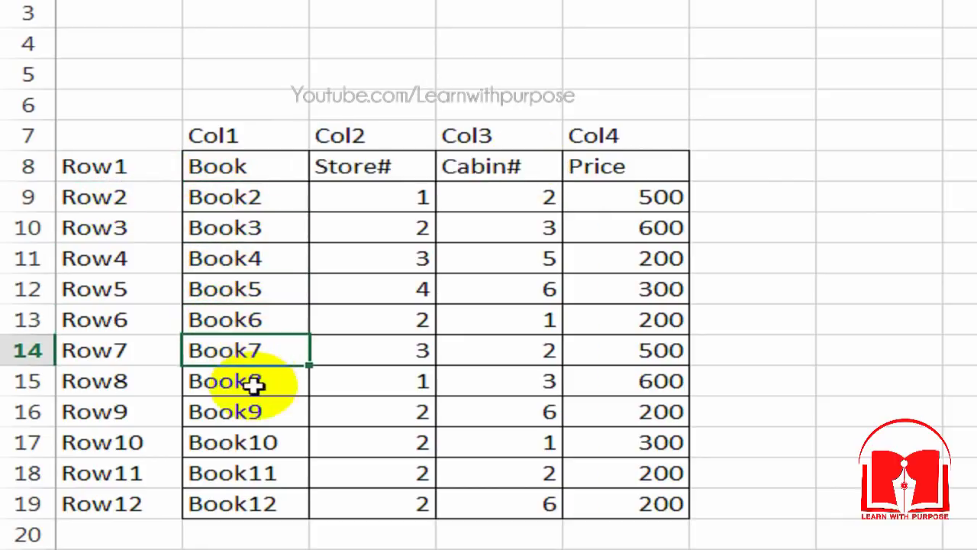
click(255, 383)
click(215, 197)
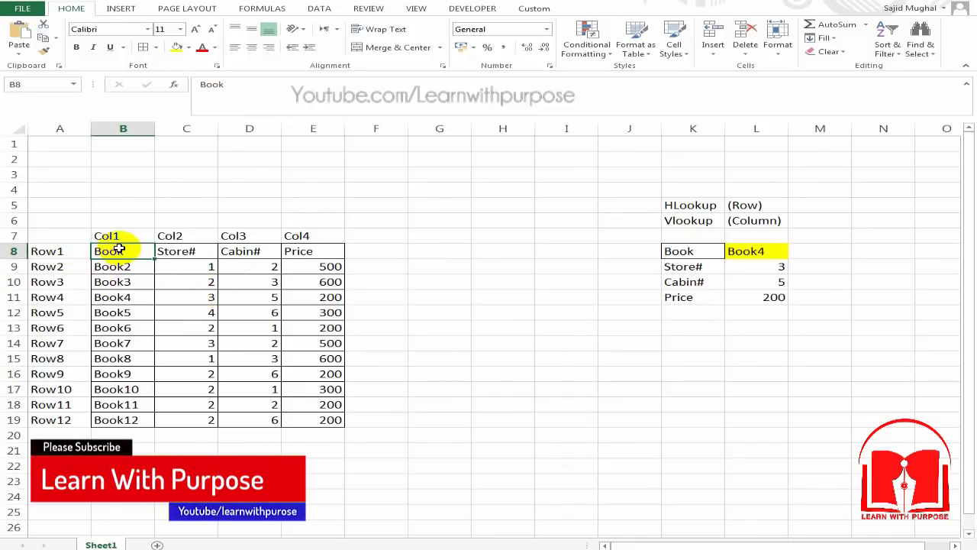
Step: Copy the whole book table B8:E19, including its header row
drag(115, 248, 323, 419)
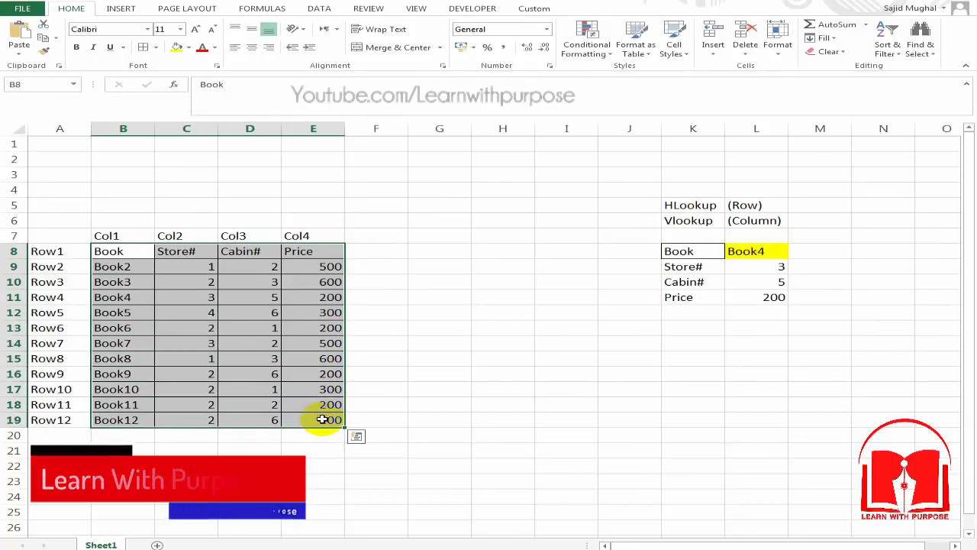
key(ctrl+c)
scroll(286, 305, down, 1)
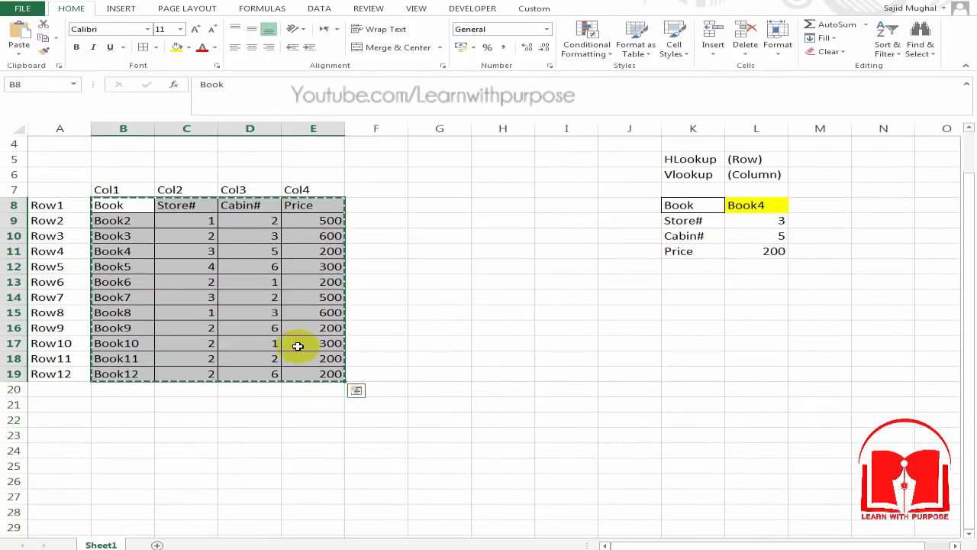
scroll(299, 345, down, 1)
scroll(277, 355, up, 2)
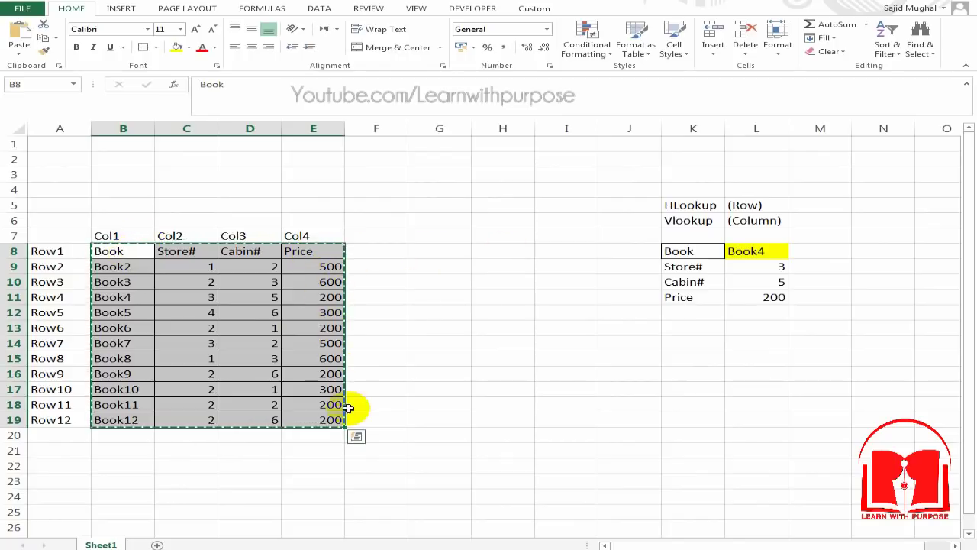
scroll(367, 385, down, 2)
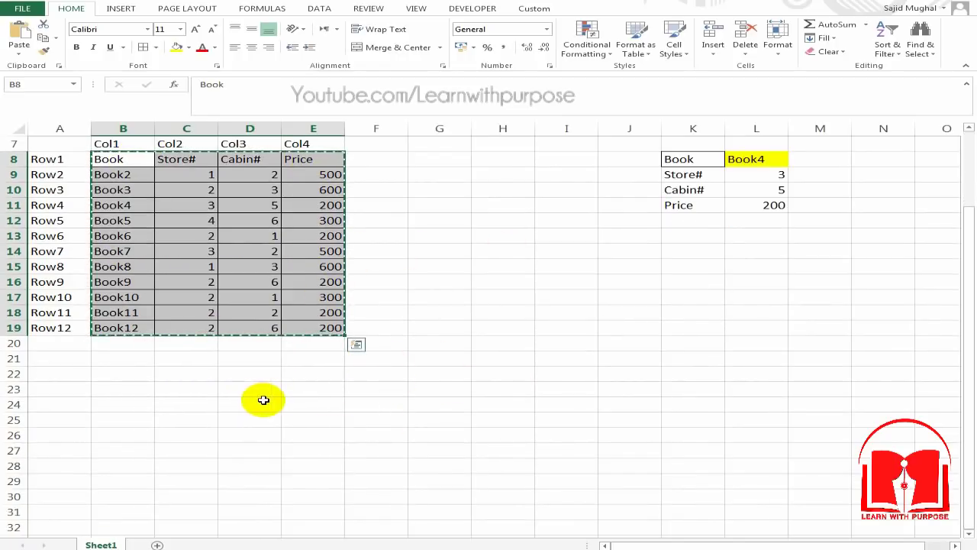
Step: Paste the copied table at D23 with Paste Special as transposed values, and clear the copy selection
click(242, 391)
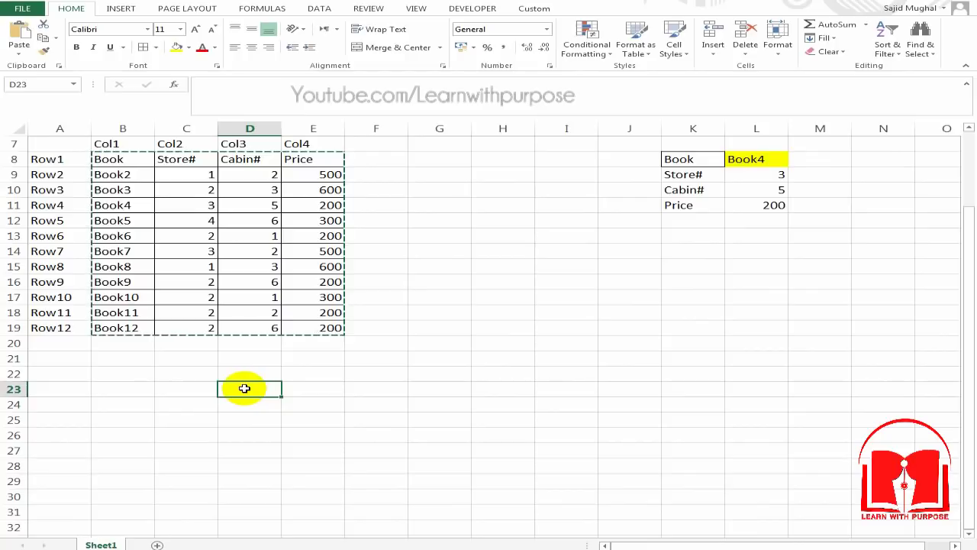
right_click(244, 388)
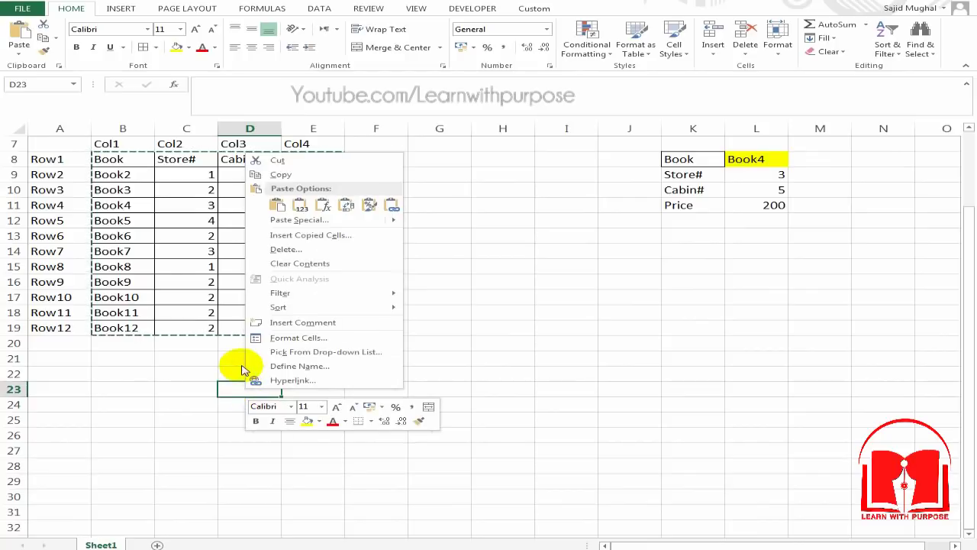
click(321, 222)
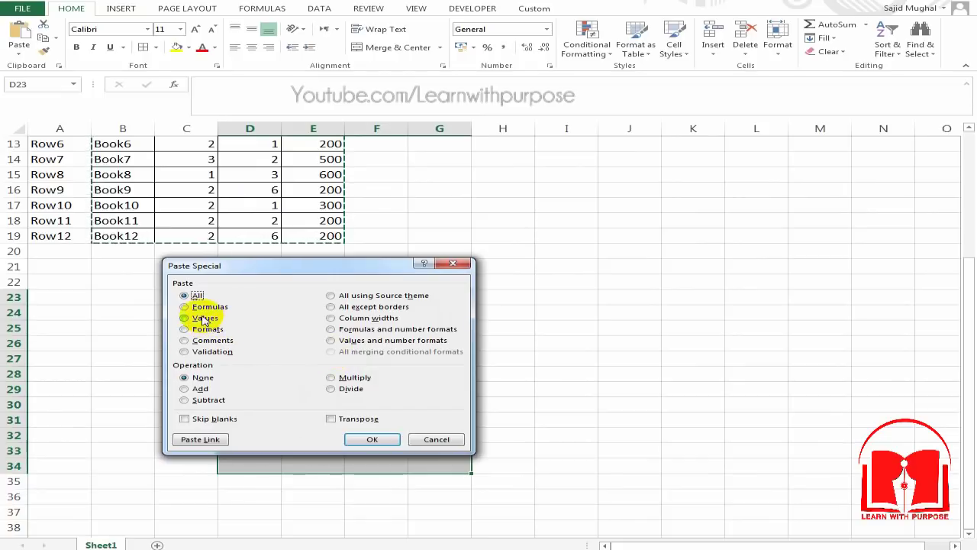
click(204, 319)
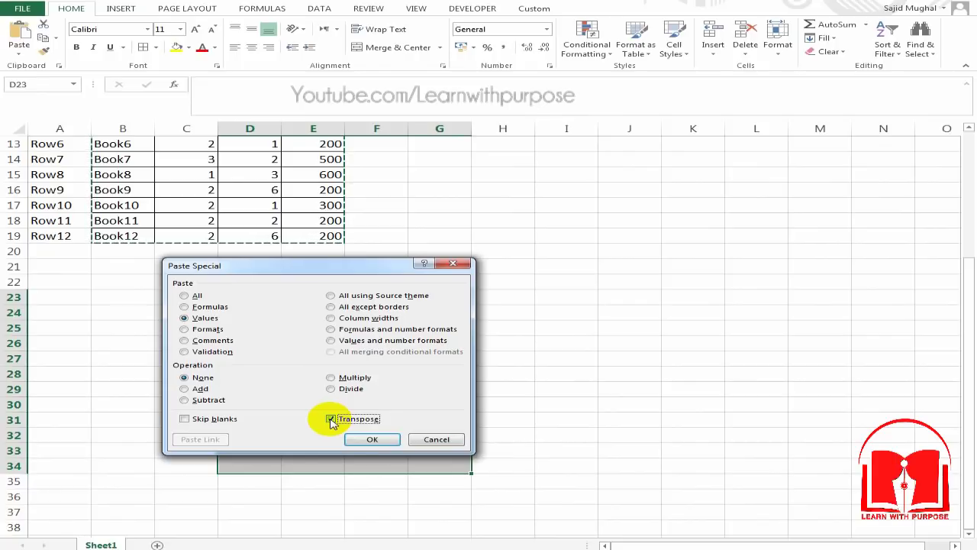
click(372, 439)
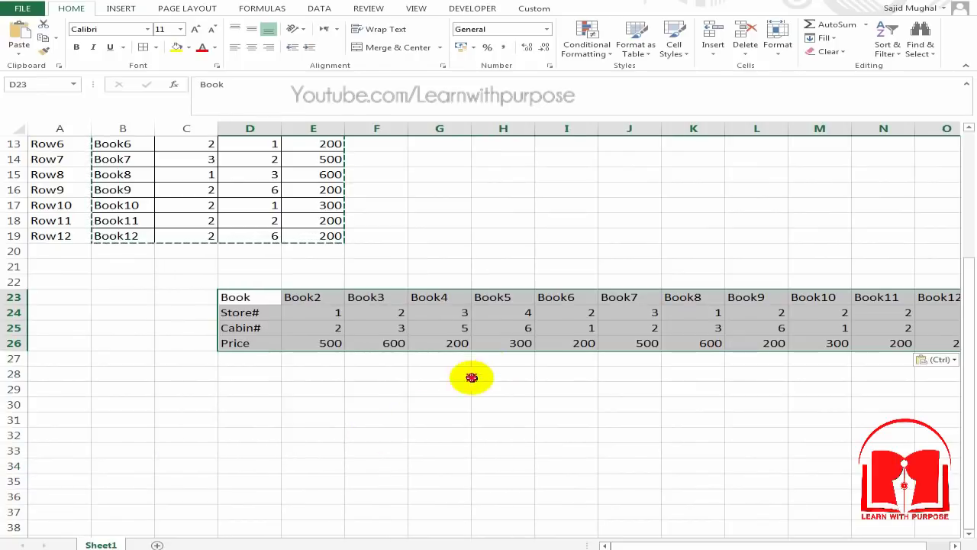
click(472, 377)
drag(665, 541, 706, 535)
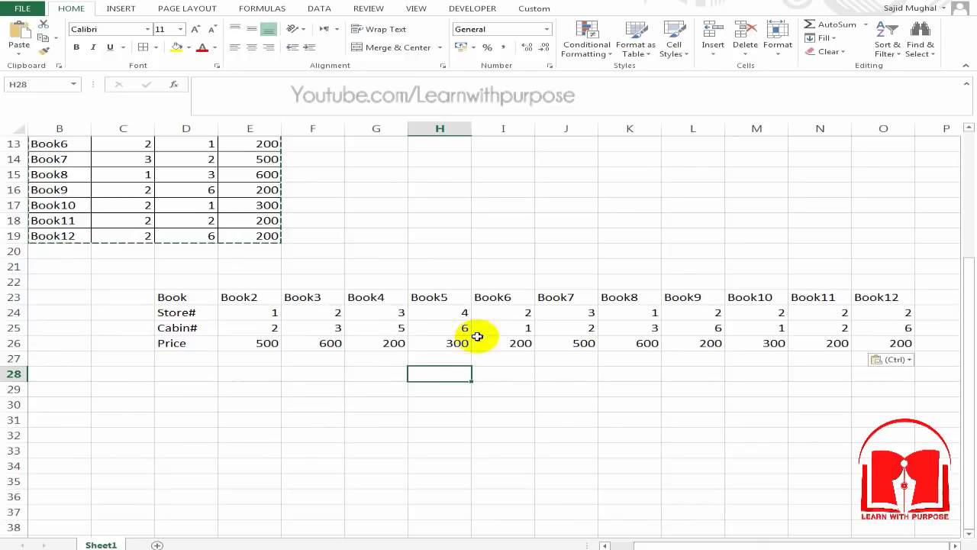
key(Escape)
click(292, 297)
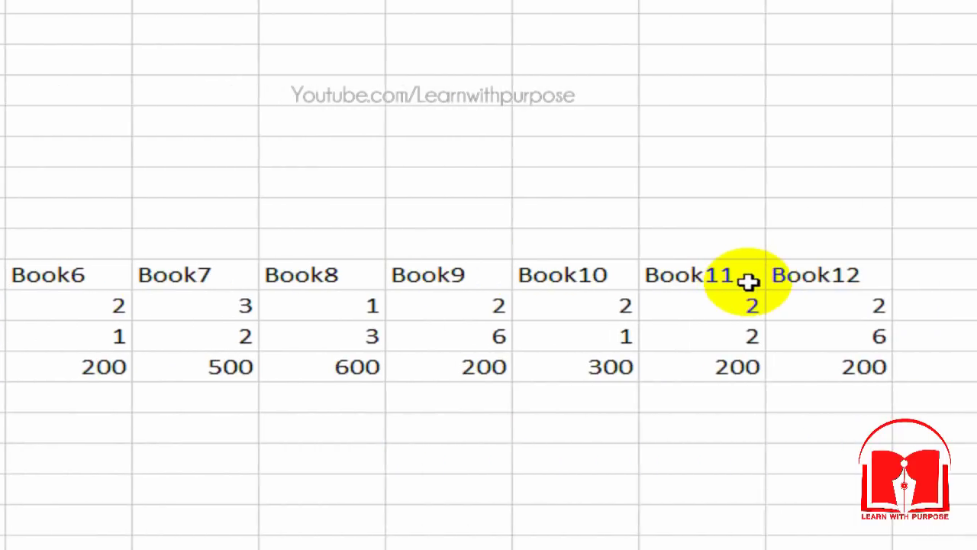
click(186, 313)
Step: Copy the lookup block K8:L11 and paste it below the original, starting at K13
scroll(485, 384, up, 1)
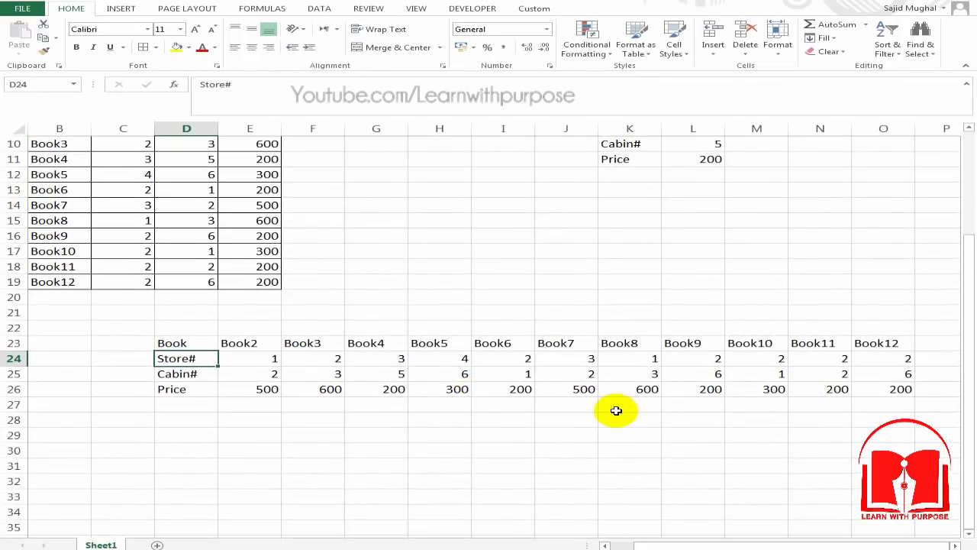
scroll(620, 408, up, 2)
click(603, 284)
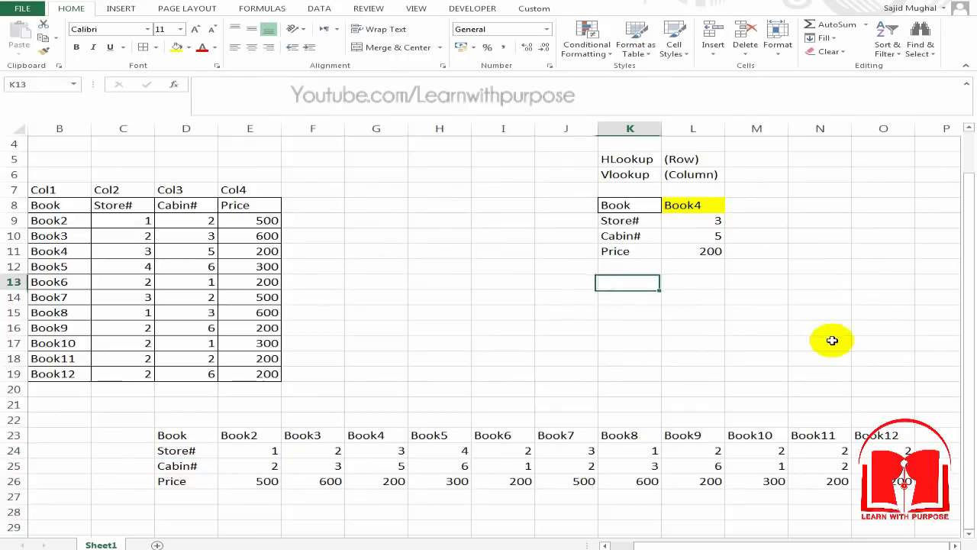
key(Up)
key(Up)
key(Up)
key(Up)
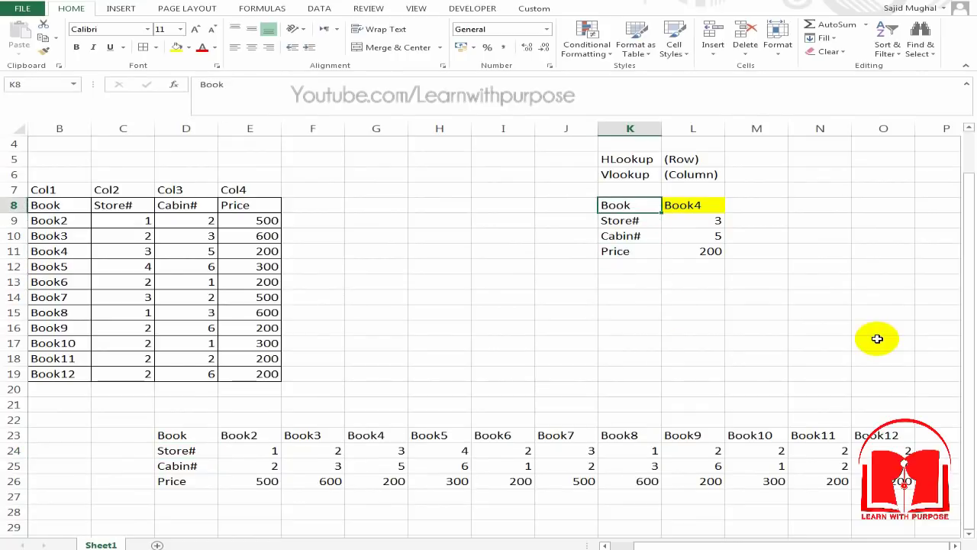
key(shift+Right)
key(shift+Down)
key(shift+Down)
key(shift+Down)
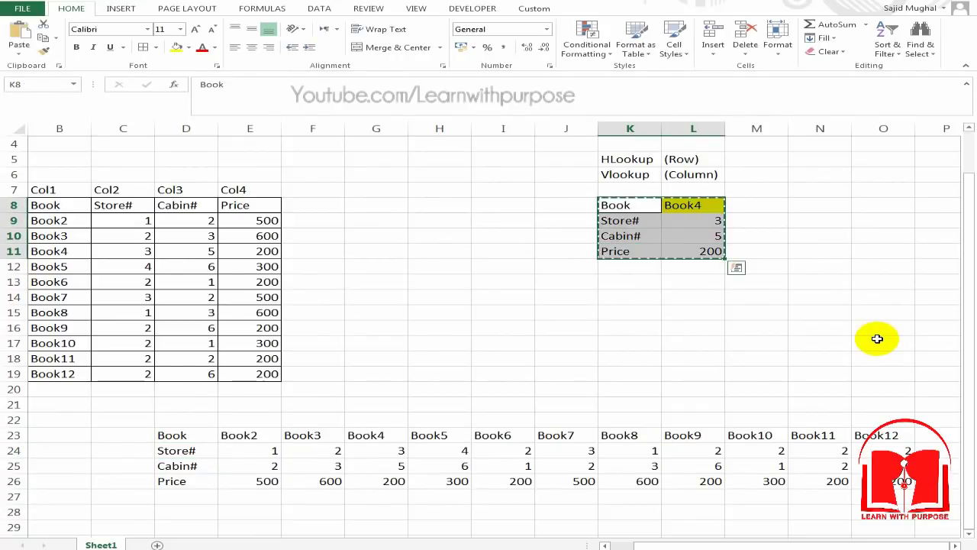
key(Down)
key(Down)
key(Down)
key(Down)
key(Down)
key(ctrl+v)
Step: Clear the copied book name and formula results from L13:L16, keeping the labels
key(Right)
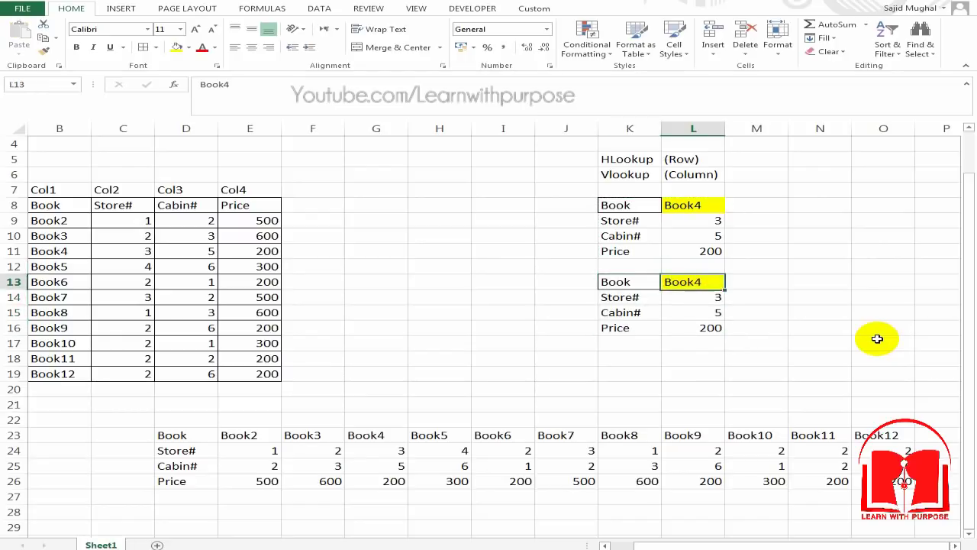
key(shift+Down)
key(shift+Down)
key(shift+Down)
key(Delete)
key(Down)
key(Left)
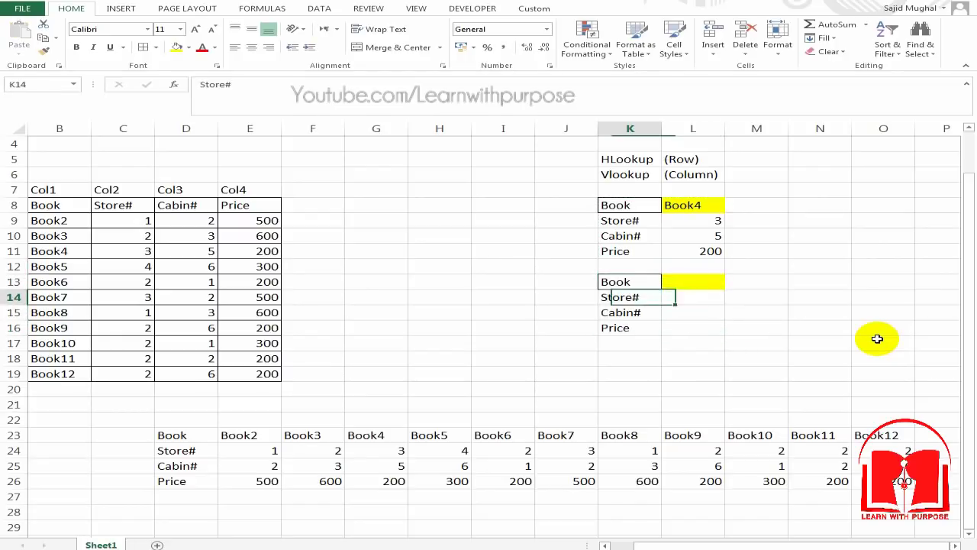
key(Right)
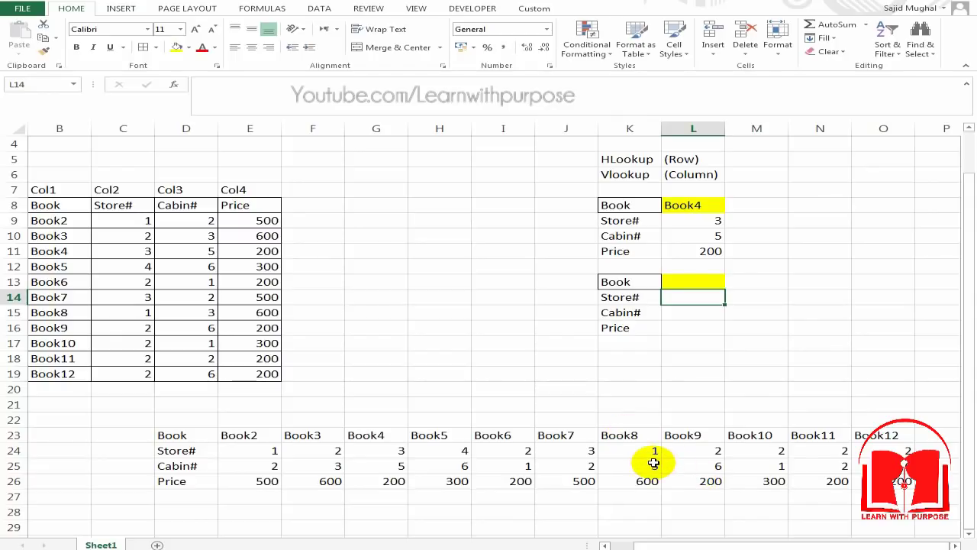
Step: Examine the transposed table's book names by selecting its first row across from D23
click(446, 449)
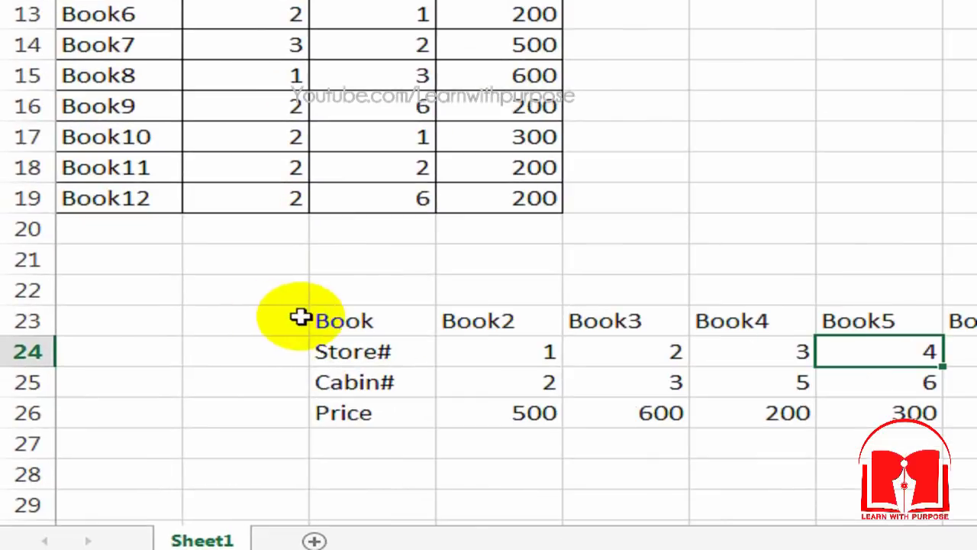
drag(151, 434, 799, 434)
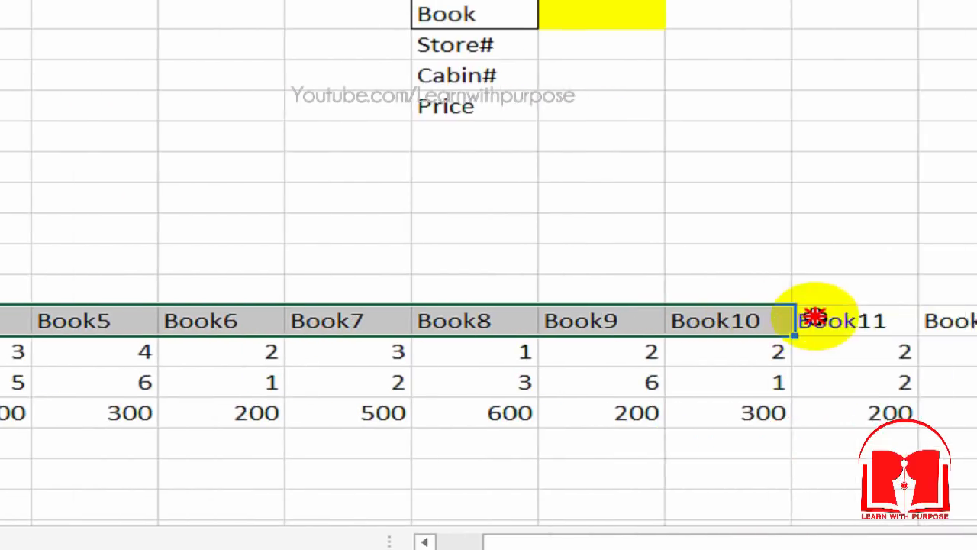
drag(814, 317, 917, 316)
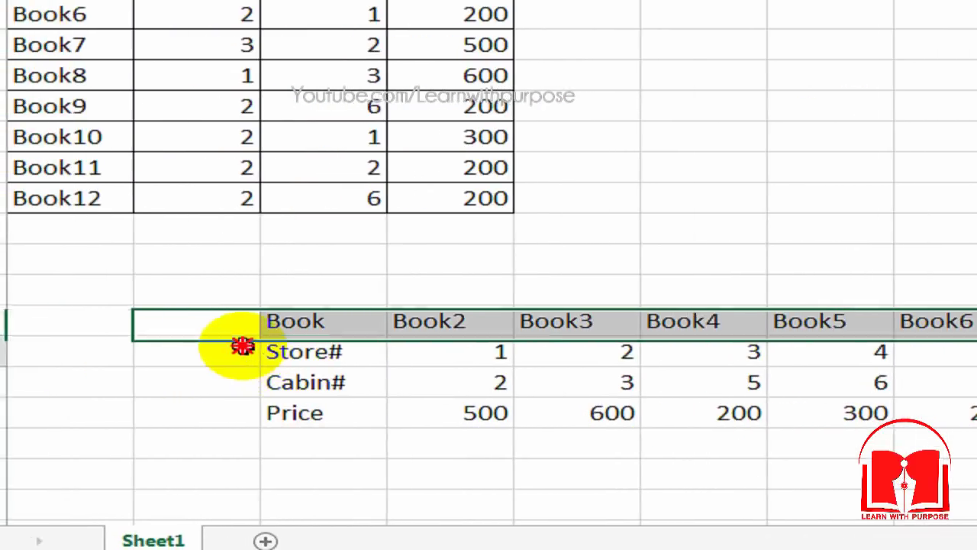
click(242, 346)
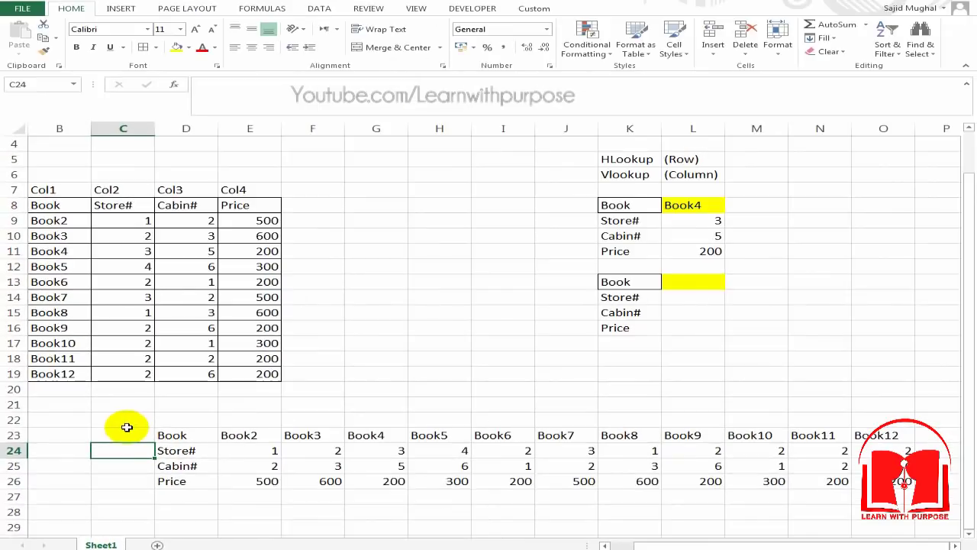
Step: Label the transposed table's Book row ROW1 in C23 and repeat that label in C24 and C25
click(132, 439)
text(RO)
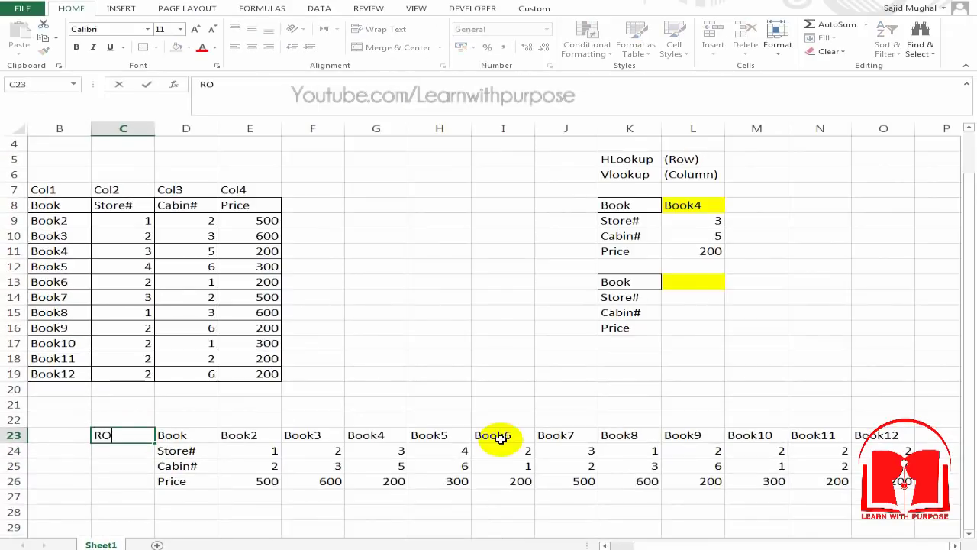
text(W1)
key(Return)
key(Return)
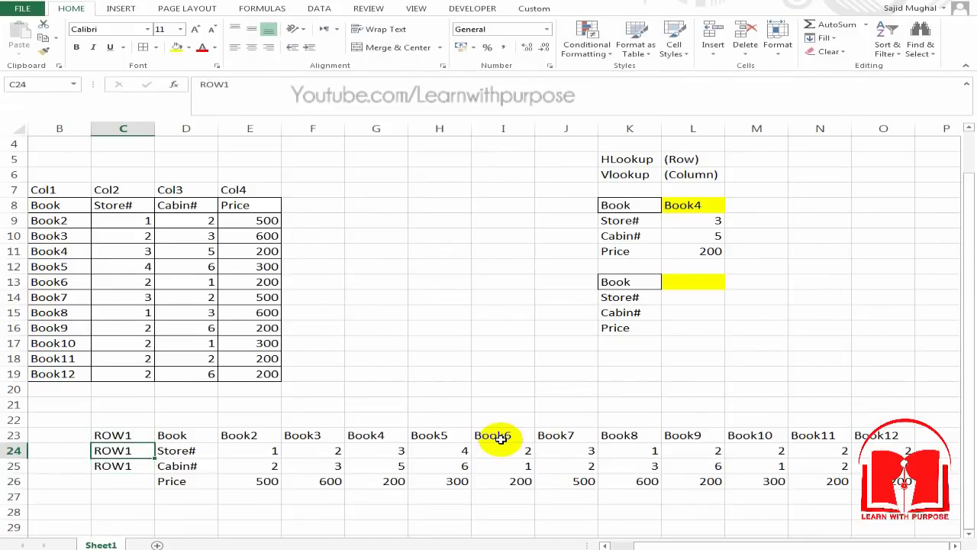
Step: Label the Store#, Cabin# and Price rows ROW2, ROW3 and ROW4 in C24:C26
text(ROW)
key(Return)
key(F2)
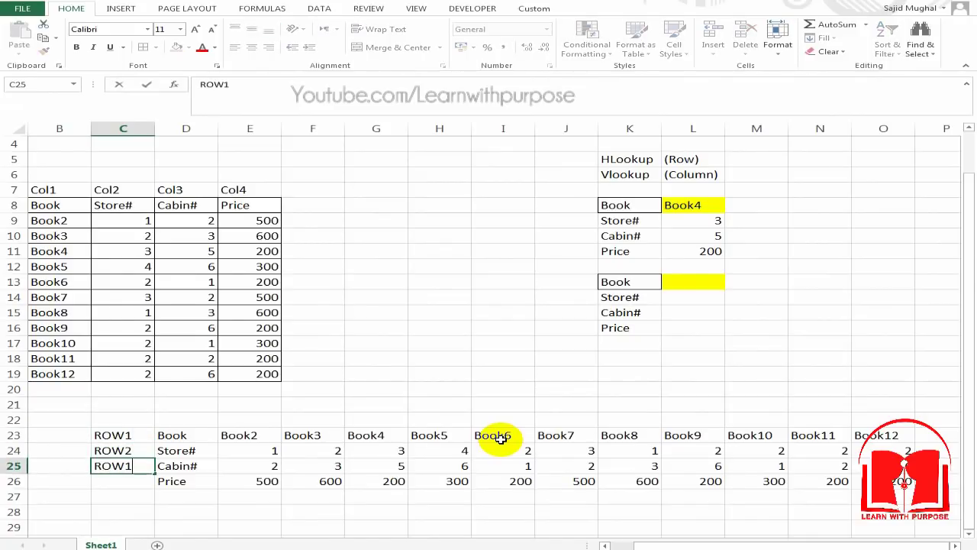
text(3)
key(Return)
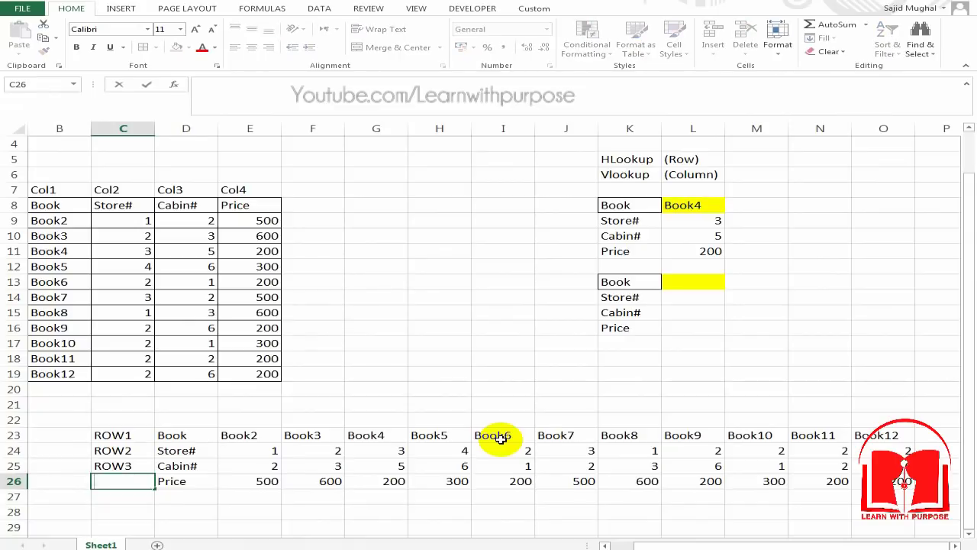
key(Escape)
key(F2)
key(BackSpace)
text(4)
key(Return)
key(Up)
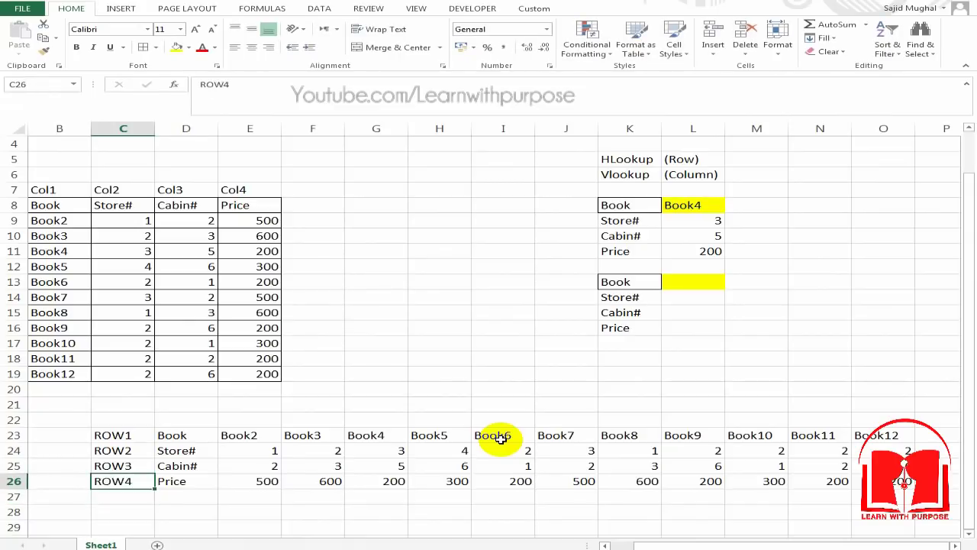
Step: Start an HLOOKUP formula in L14 with the absolute reference $L$13 as the lookup value
click(691, 294)
text(=)
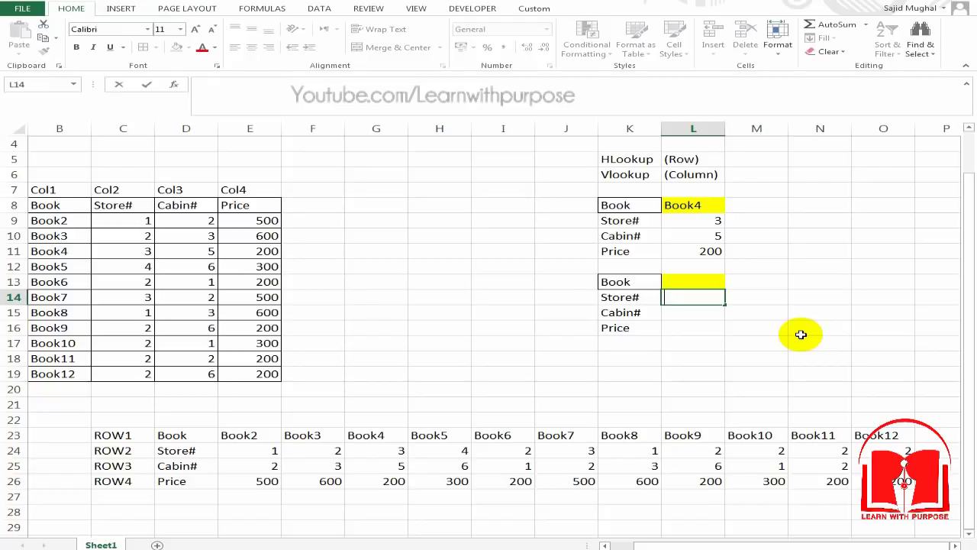
key(Return)
text(=)
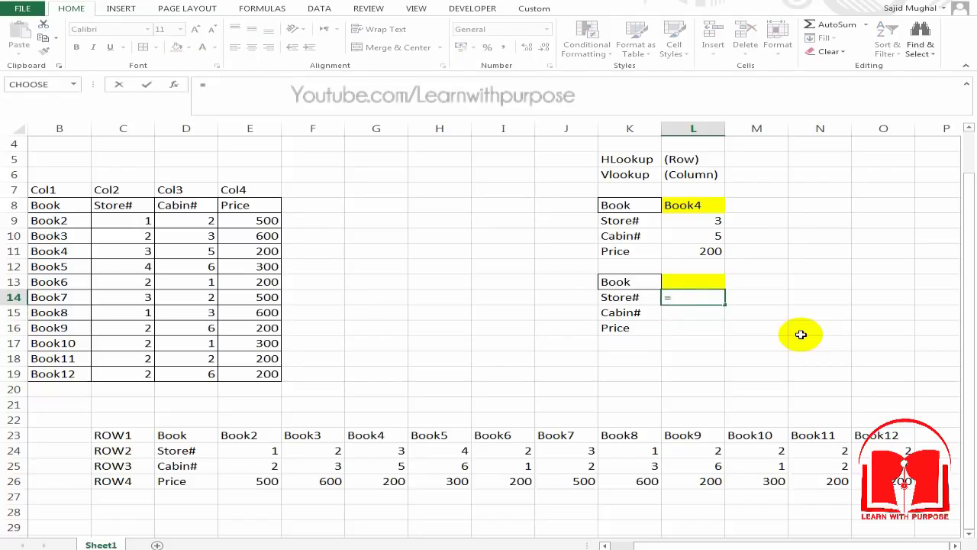
text(hlo)
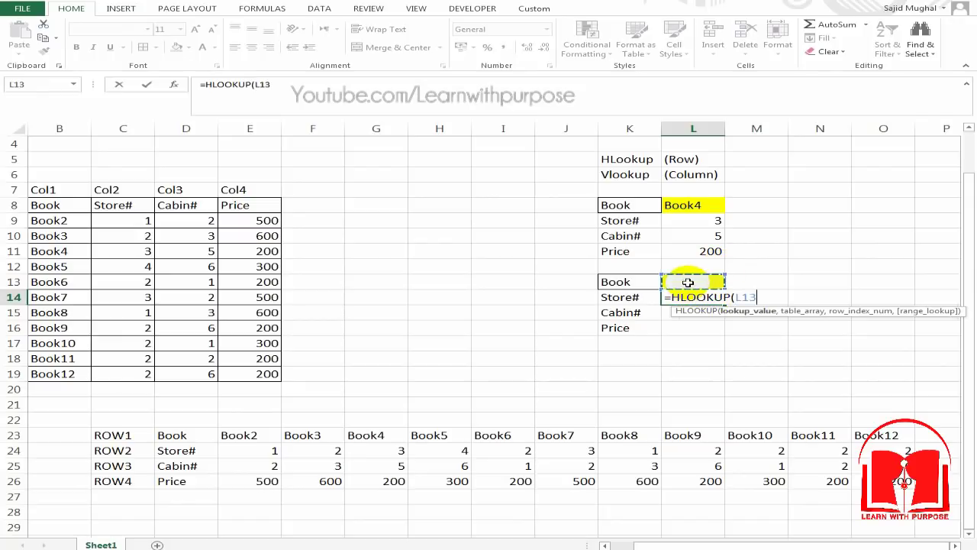
key(F4)
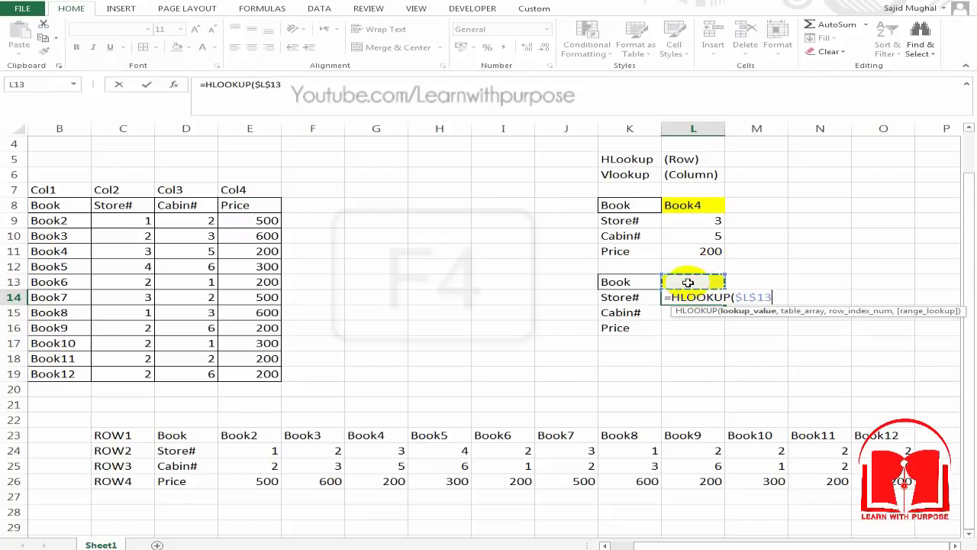
text(,)
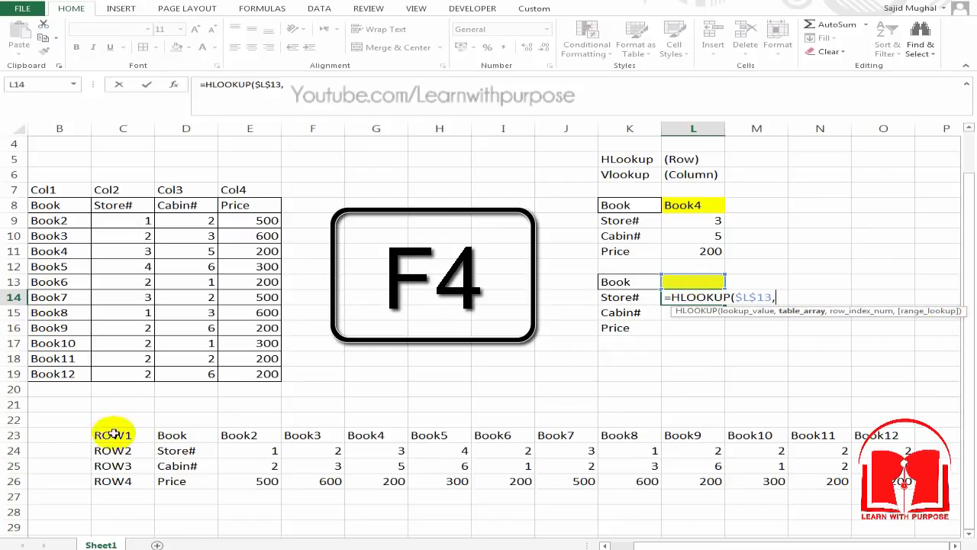
Step: Complete the HLOOKUP formula with table array $D$23:$O$26, row index 2 and 0 for an exact match
drag(188, 440, 191, 447)
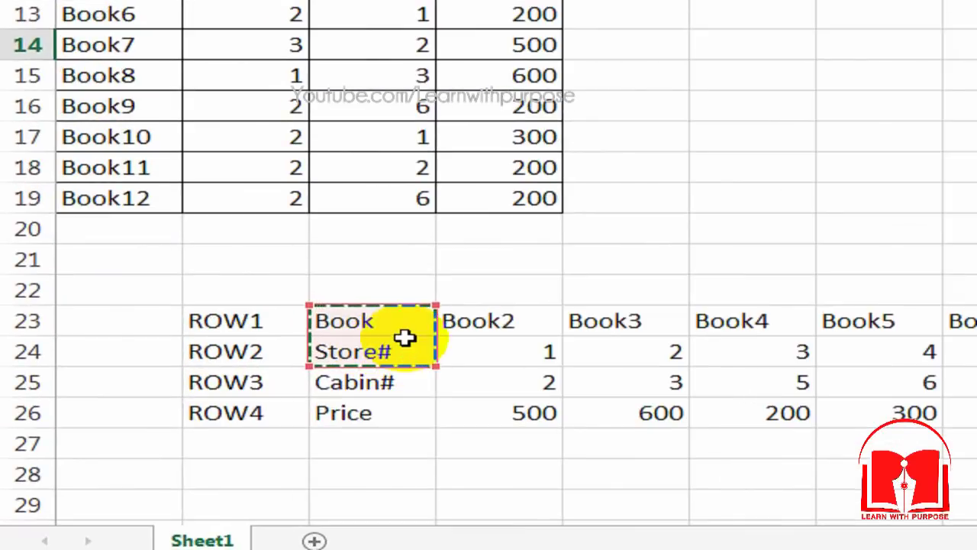
drag(404, 339, 976, 400)
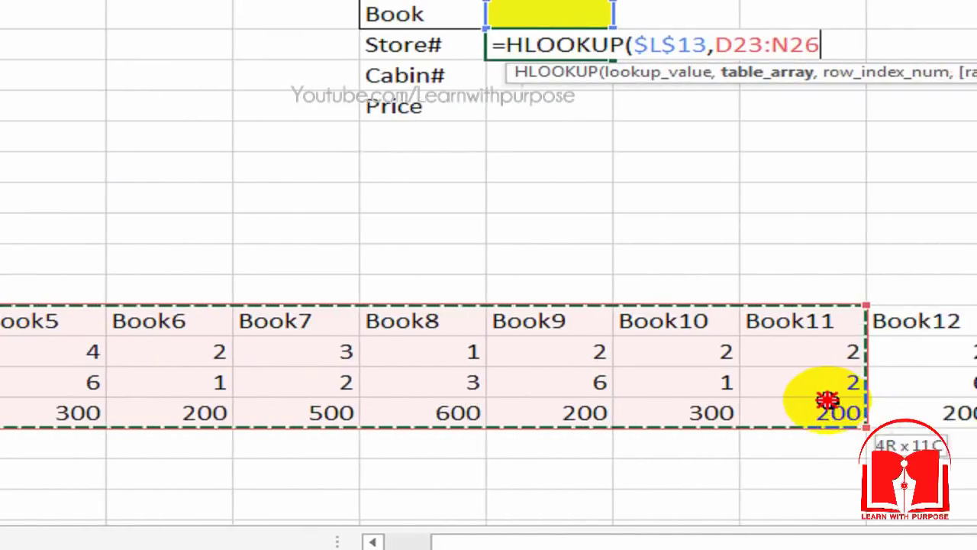
drag(827, 400, 911, 408)
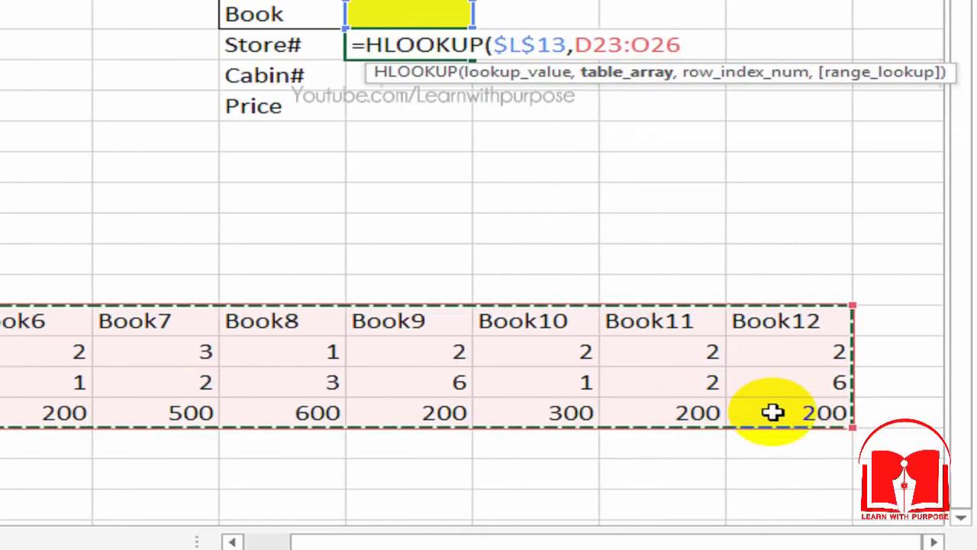
key(F4)
text(,)
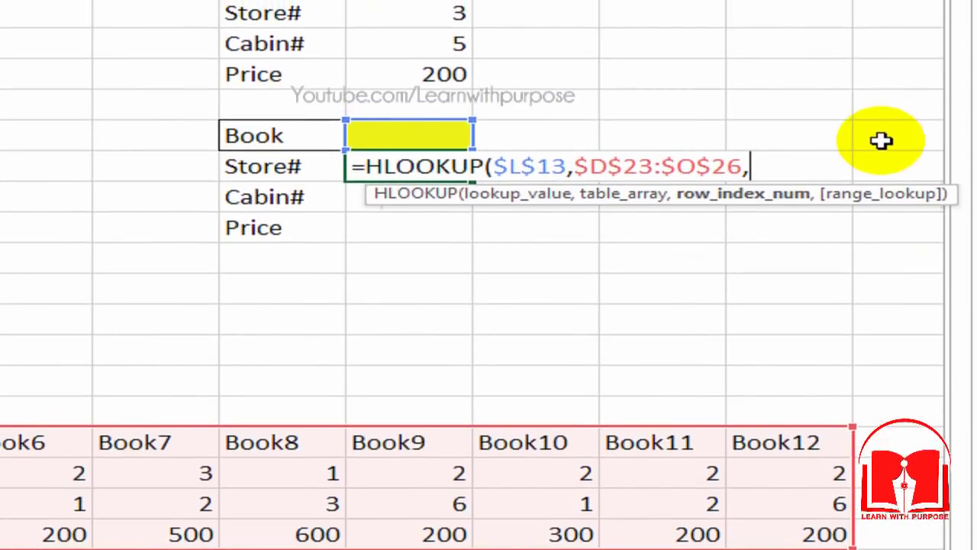
text(2,)
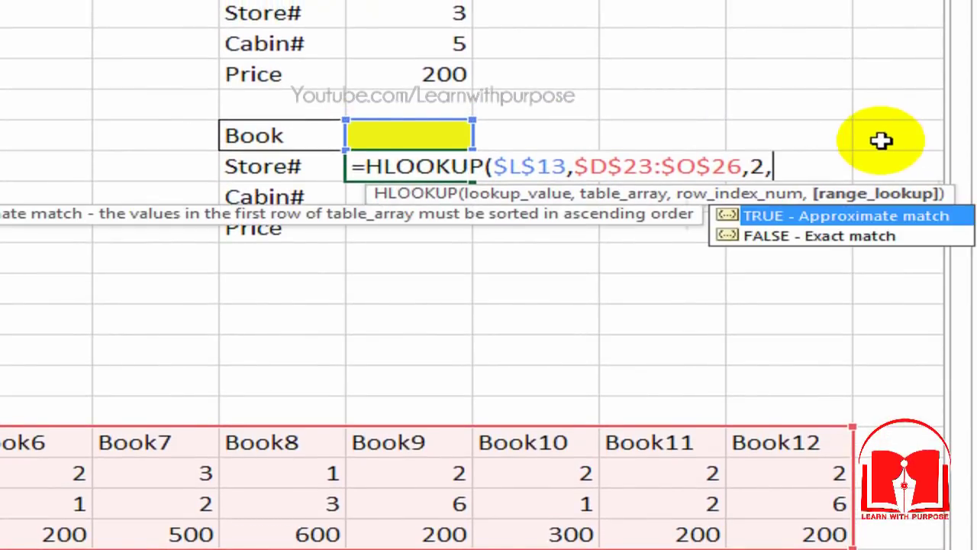
text(0)
key(Return)
Step: Copy the HLOOKUP formula text from L14 and paste it into L15 and L16
key(Up)
key(F2)
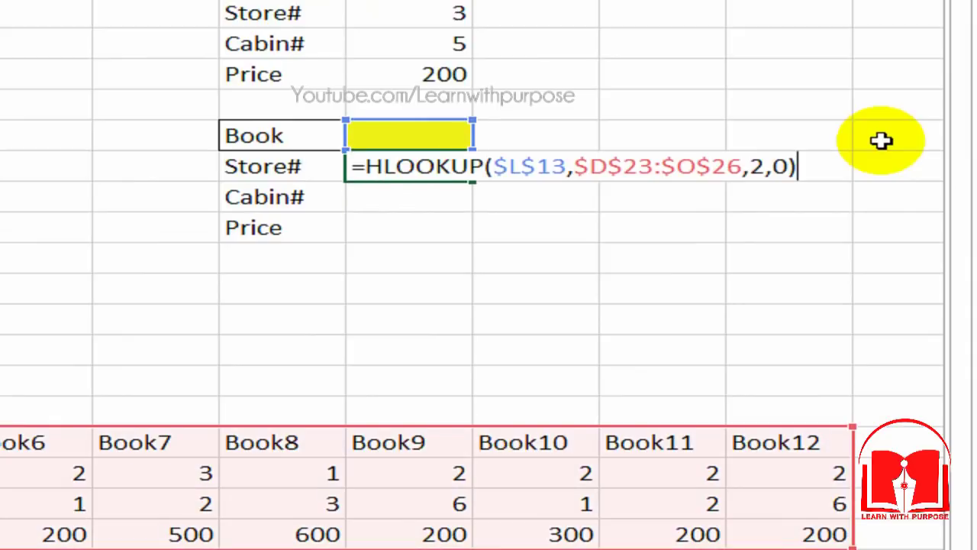
key(Left)
key(shift+Left)
key(shift+Left)
key(shift+Left)
key(shift+Left)
key(shift+Left)
key(shift+Left)
key(shift+Left)
key(shift+Left)
key(shift+Left)
key(shift+Left)
key(shift+Left)
key(shift+Left)
key(shift+Left)
key(shift+Left)
key(shift+Left)
key(shift+Left)
key(shift+Left)
key(shift+Left)
key(shift+Left)
key(shift+Left)
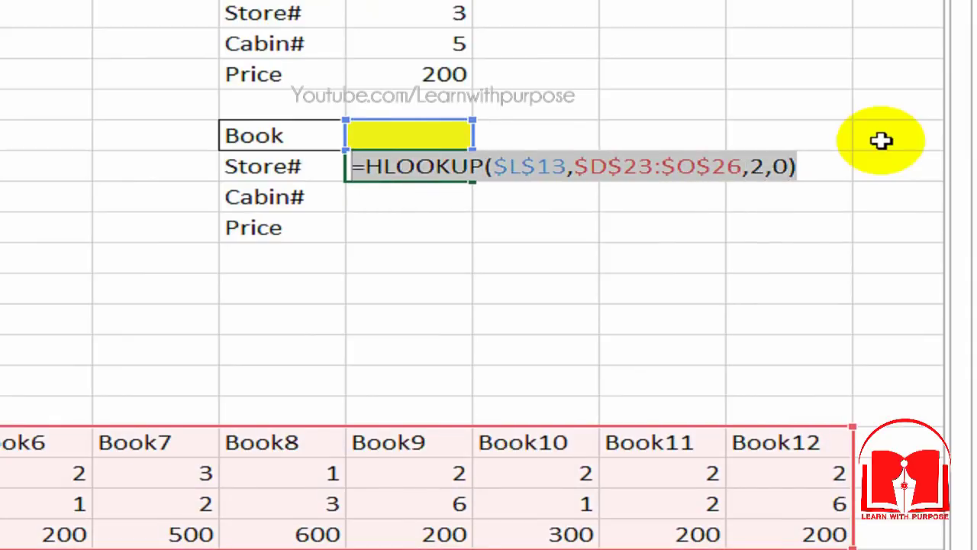
key(ctrl+c)
key(Escape)
key(Down)
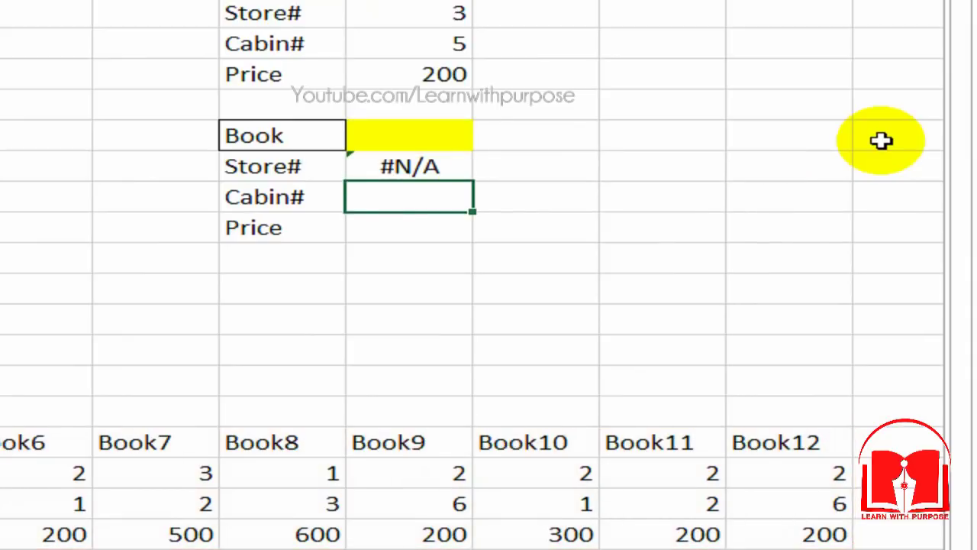
key(ctrl+v)
key(Down)
key(ctrl+v)
Step: Set the row index to 3 in the Cabin# HLOOKUP formula in L15
key(Up)
key(Up)
key(Down)
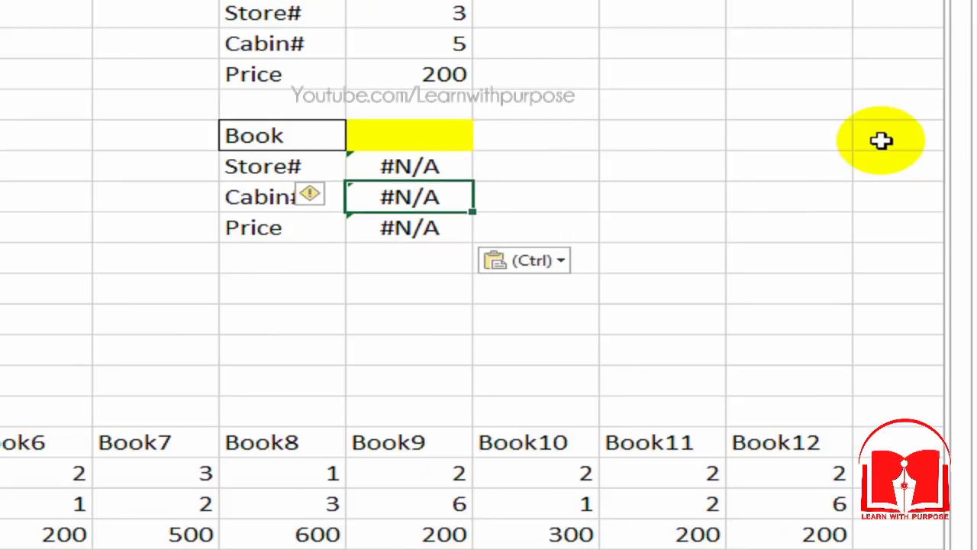
key(F2)
key(Left)
key(Left)
key(Left)
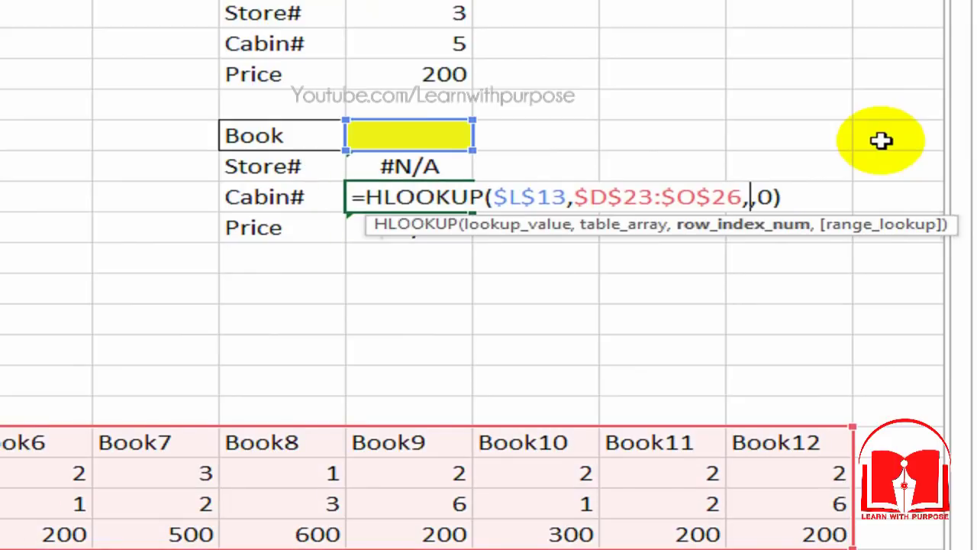
text(3)
key(Return)
Step: Set the row index to 4 in the Price HLOOKUP formula in L16
key(F2)
key(Left)
key(Left)
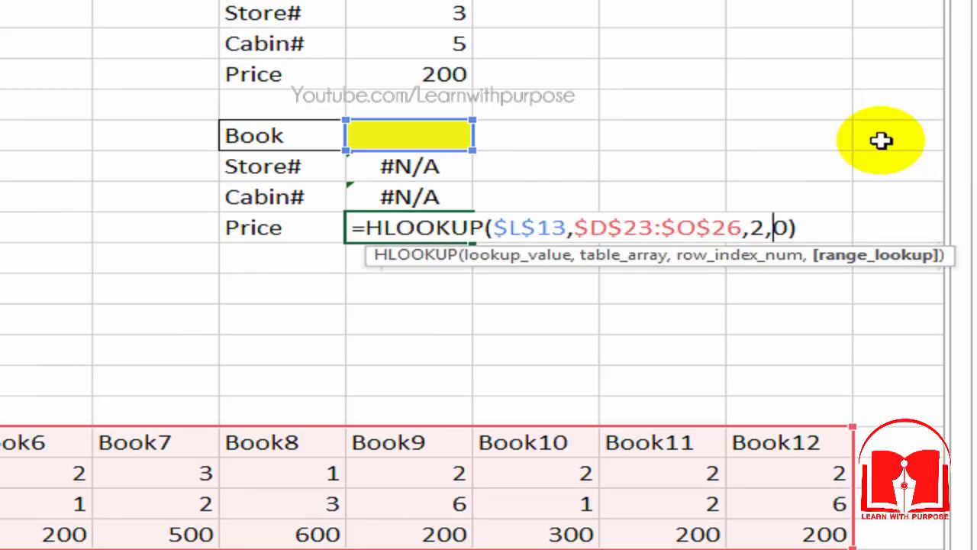
key(Left)
key(shift+Left)
text(4)
key(Return)
Step: Enter Book4 as the lookup book in L13
key(Up)
key(Up)
key(Up)
key(Up)
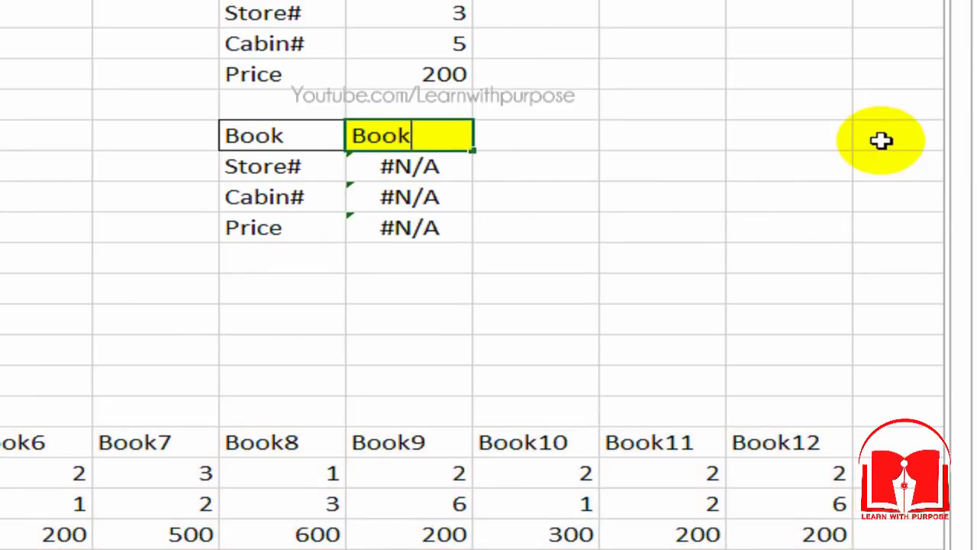
key(Return)
key(Up)
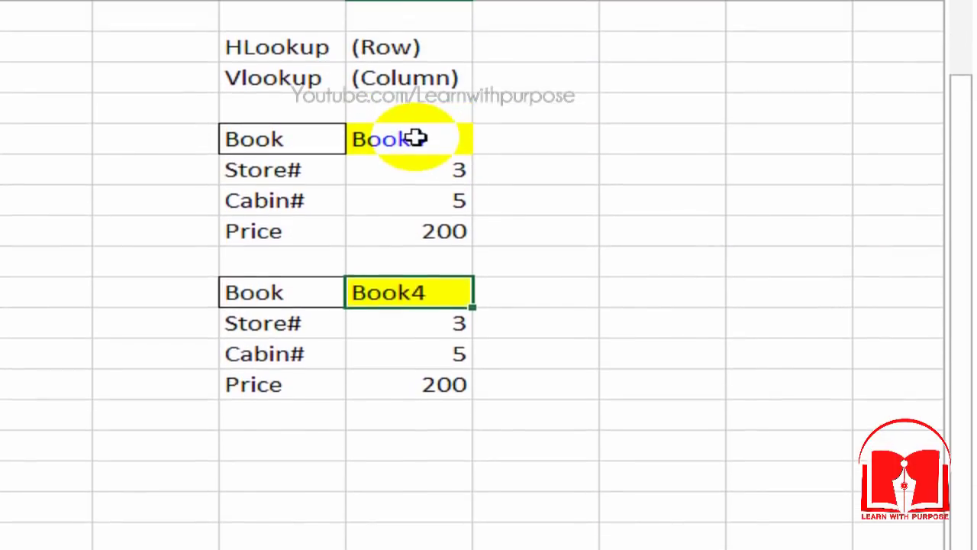
Step: Compare the Book4 details in the VLOOKUP and HLOOKUP blocks and check them against the transposed table
click(416, 20)
click(425, 290)
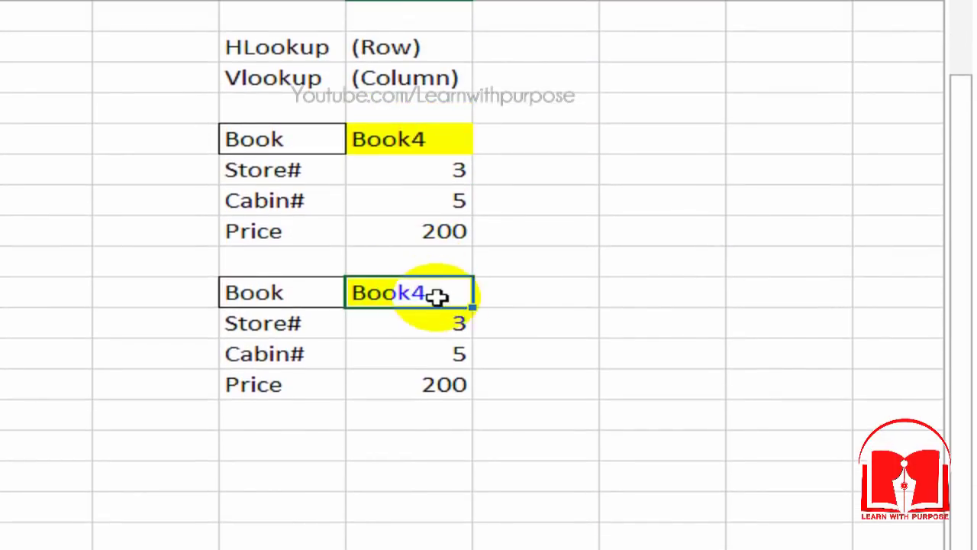
click(405, 348)
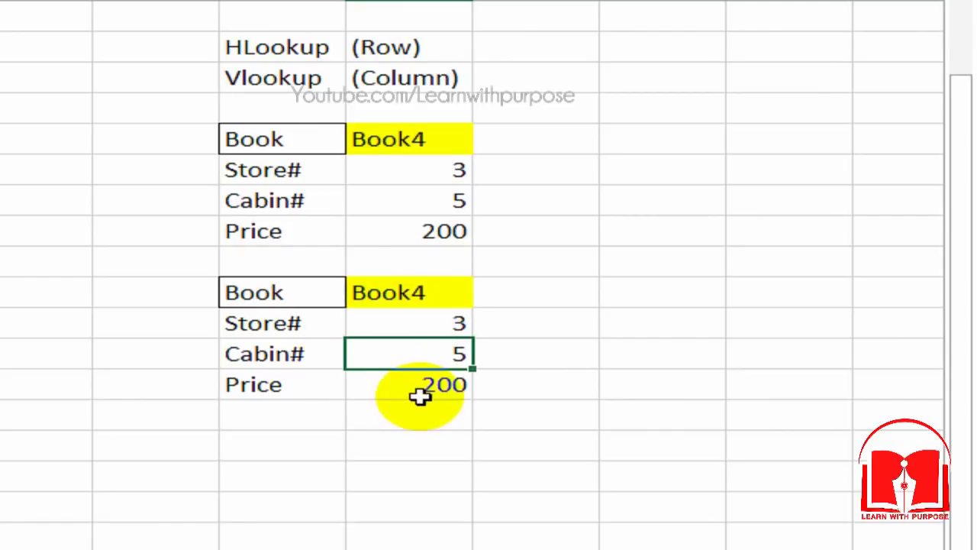
click(420, 391)
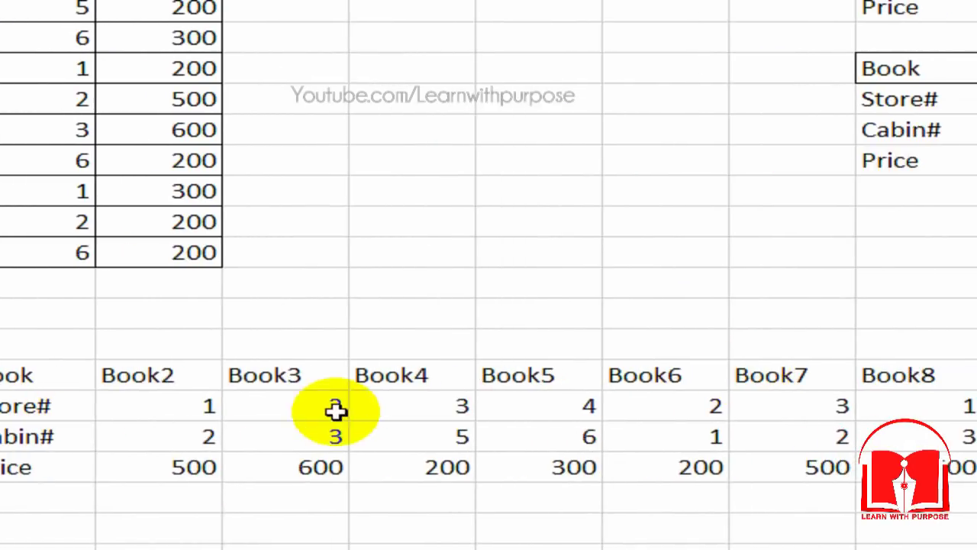
click(606, 136)
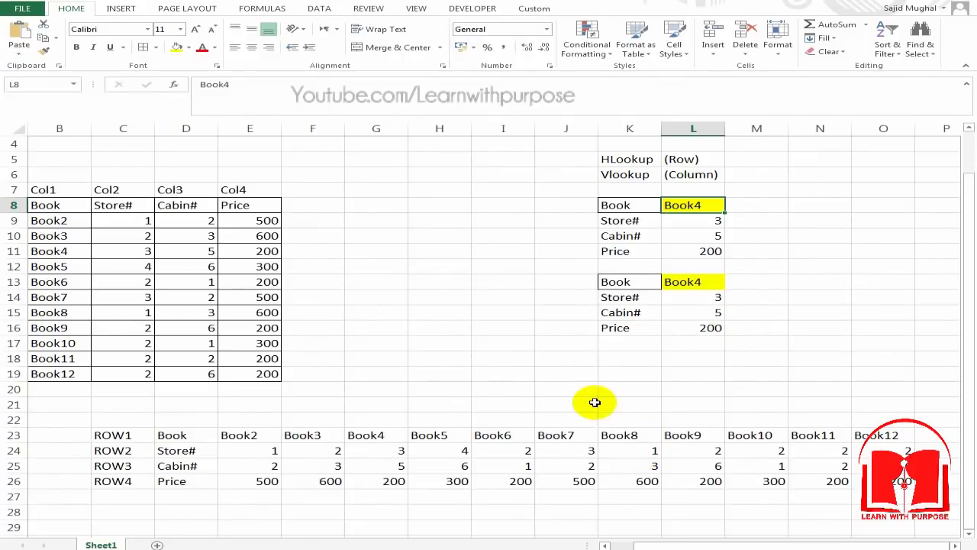
scroll(748, 392, down, 1)
scroll(756, 359, up, 2)
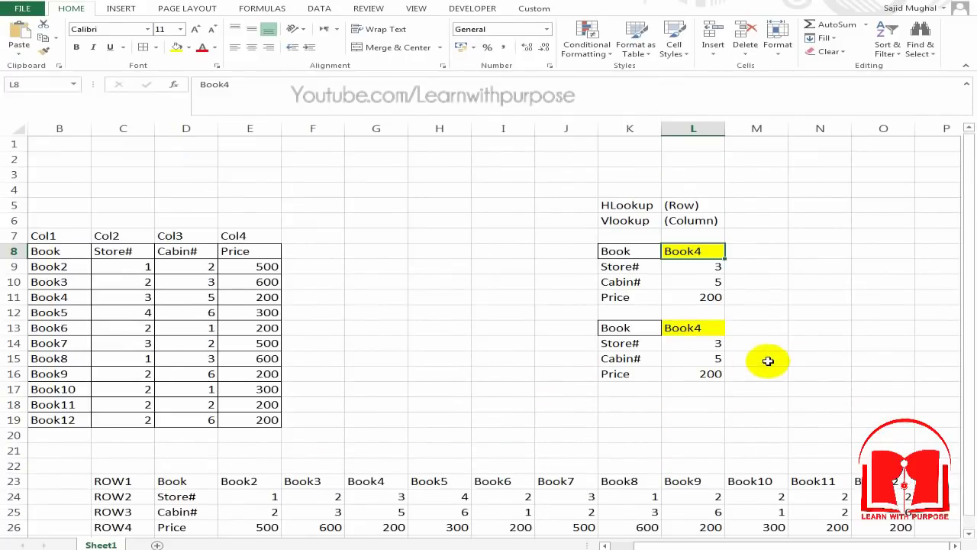
scroll(811, 362, down, 1)
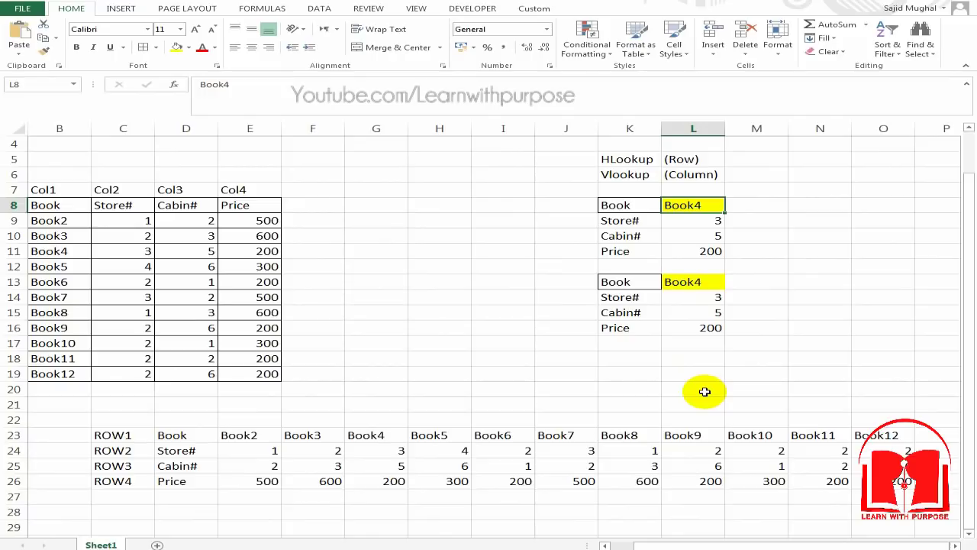
scroll(718, 369, up, 1)
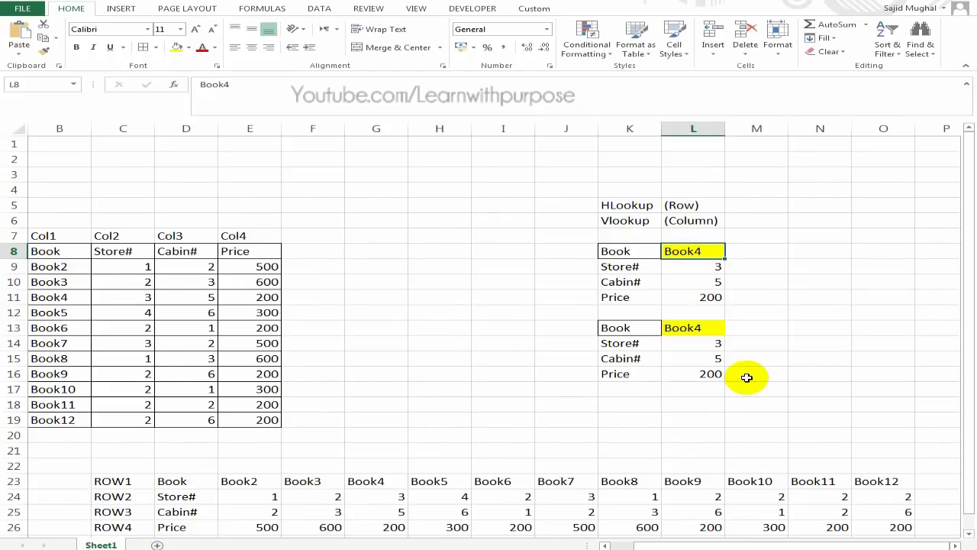
scroll(753, 383, down, 1)
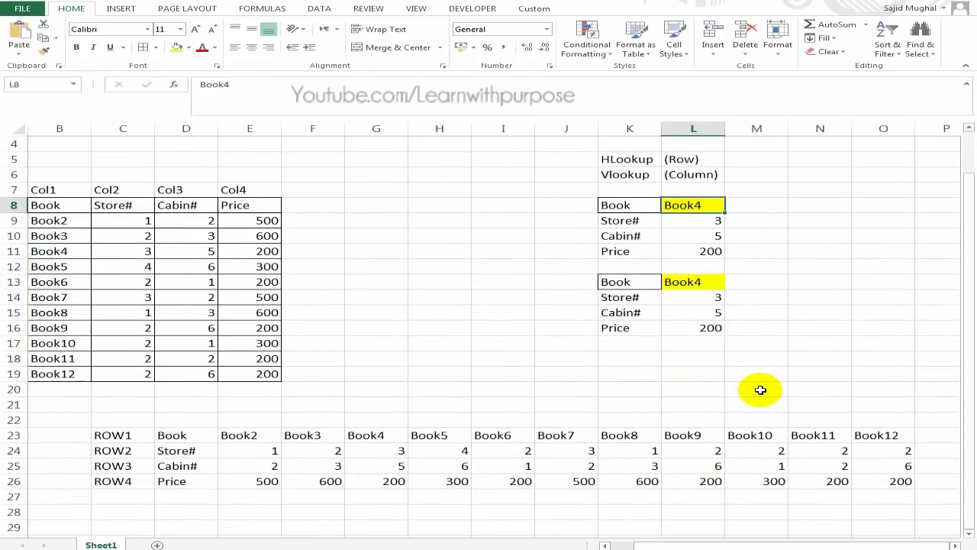
scroll(760, 390, up, 1)
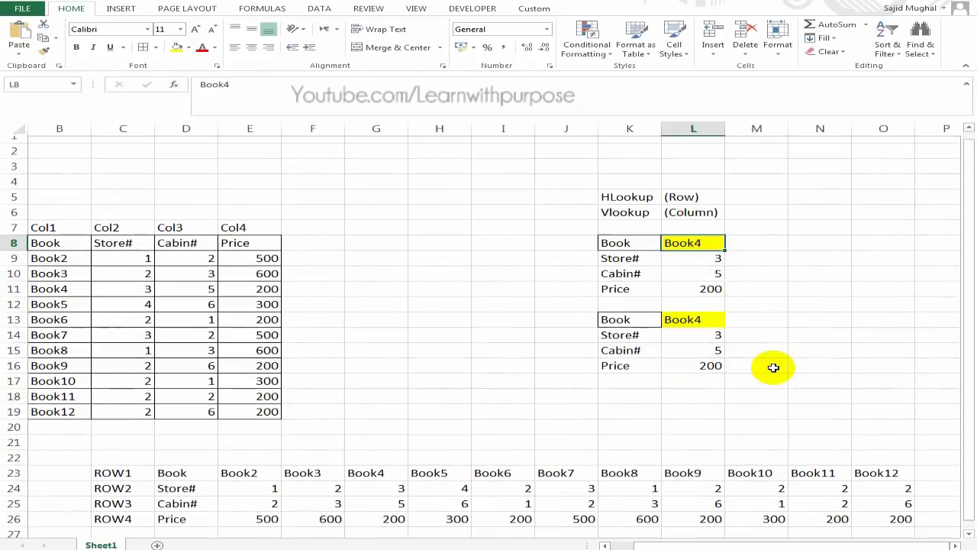